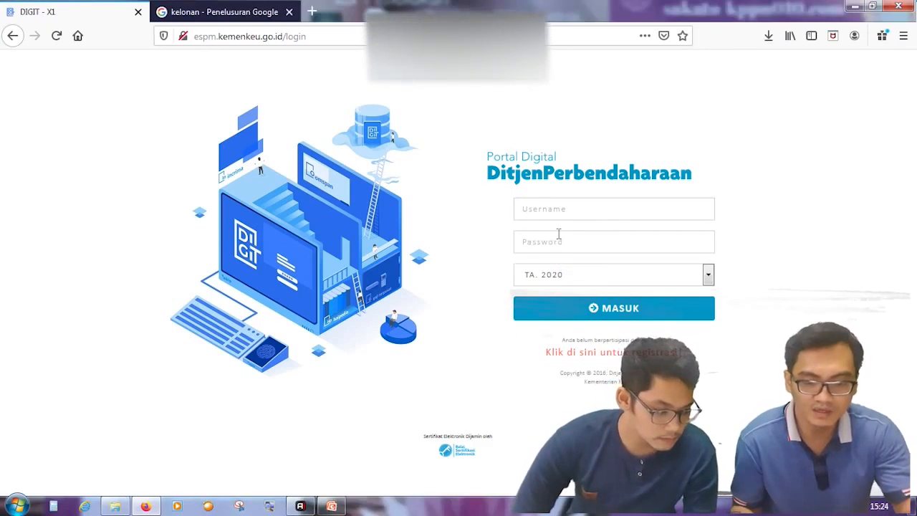
Step: Select the login username field, dismiss the insecure-login warning and move to the password field
click(555, 208)
click(495, 245)
click(539, 244)
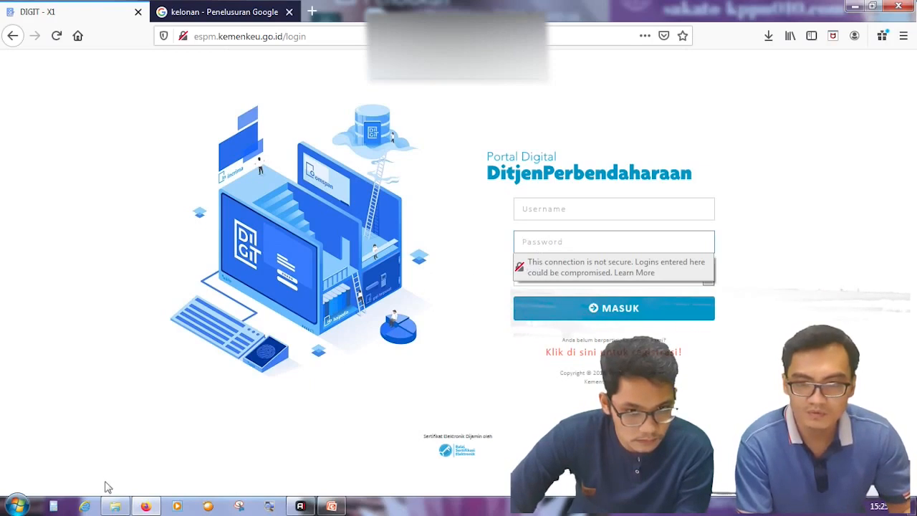
Step: Open the officer's ID card PDF from the removable disk and zoom in to read the barcode
click(111, 506)
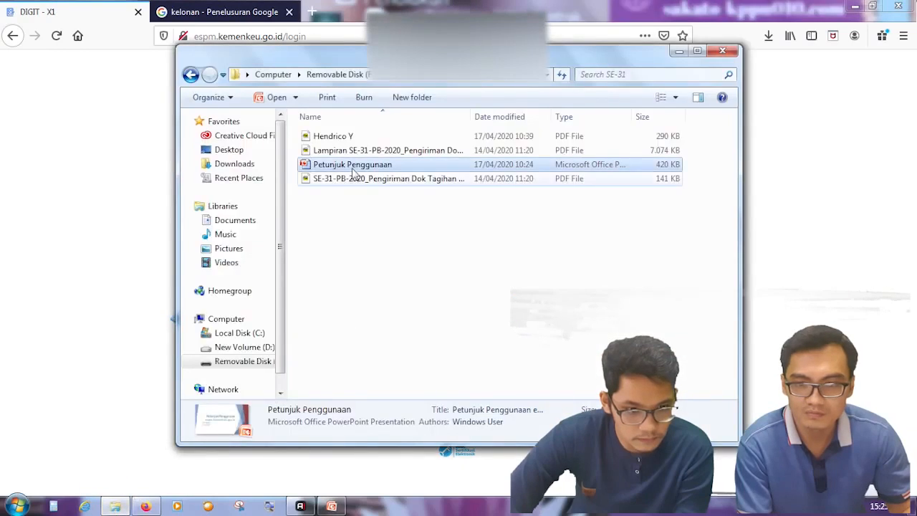
double_click(337, 136)
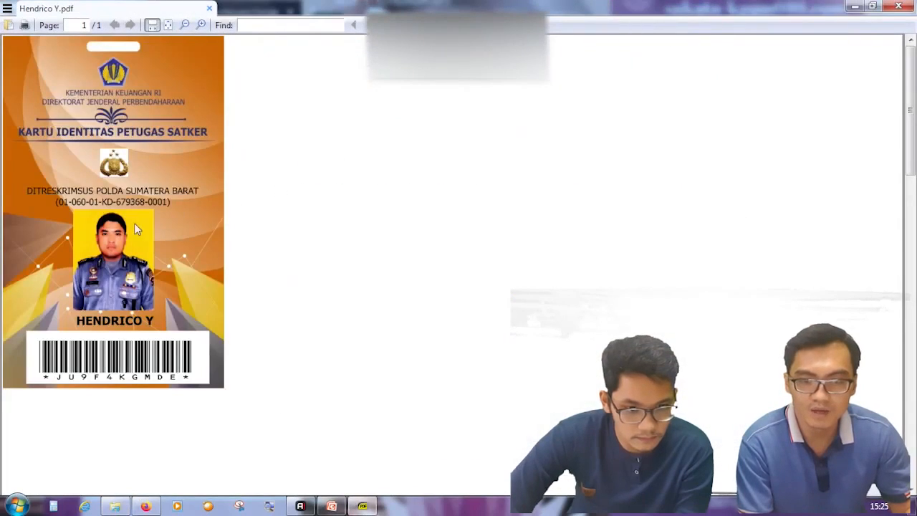
click(203, 25)
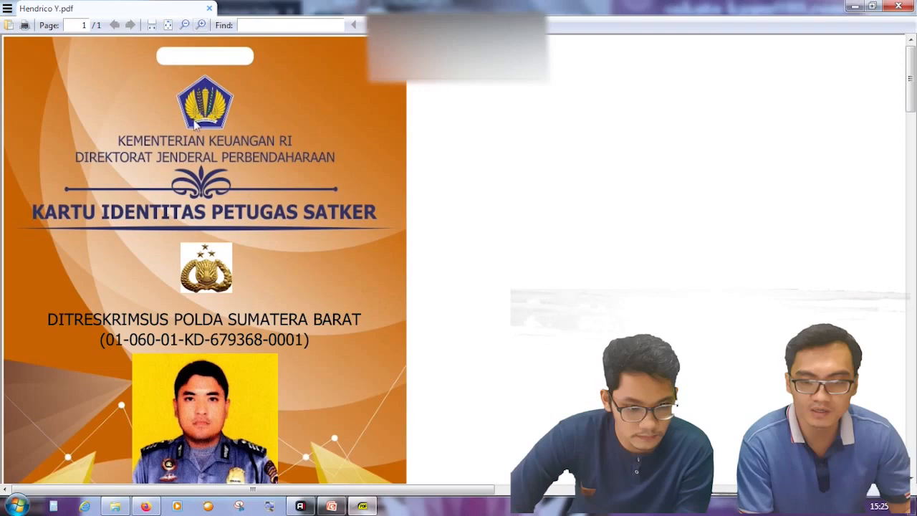
scroll(285, 220, down, 2)
scroll(285, 220, down, 2)
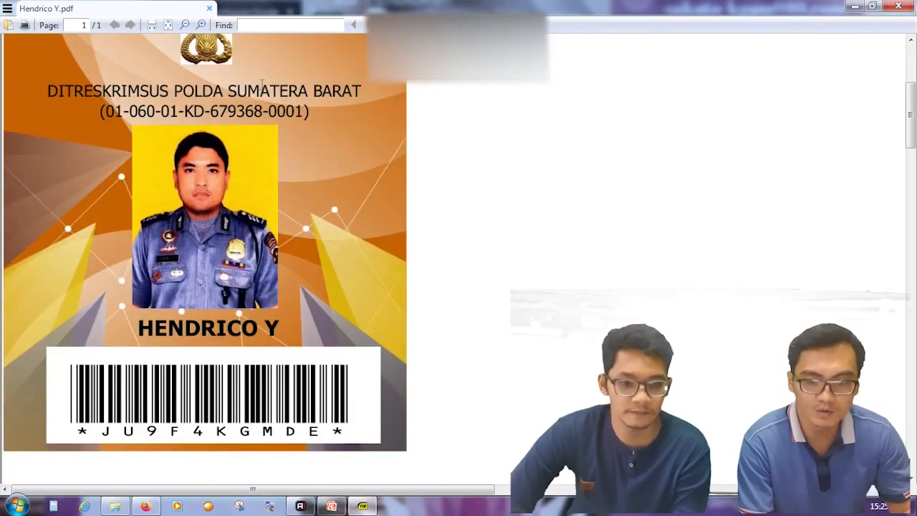
click(203, 25)
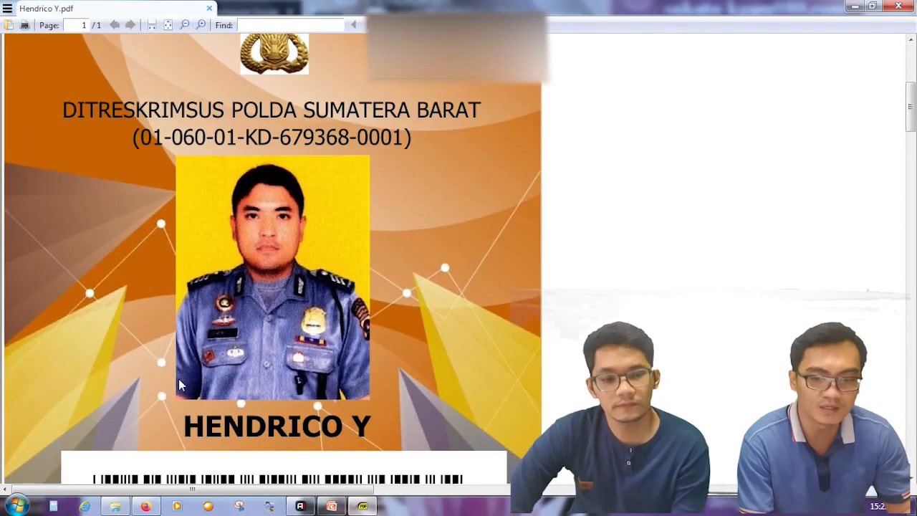
scroll(143, 430, down, 3)
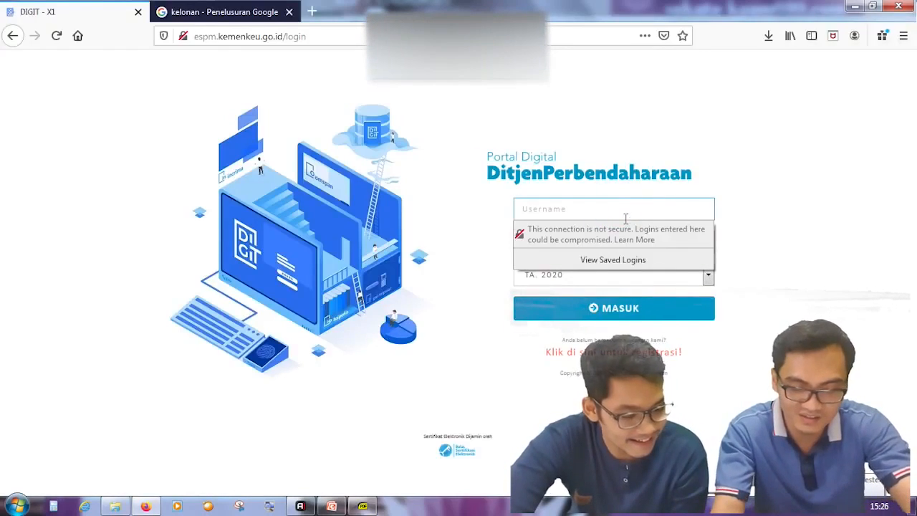
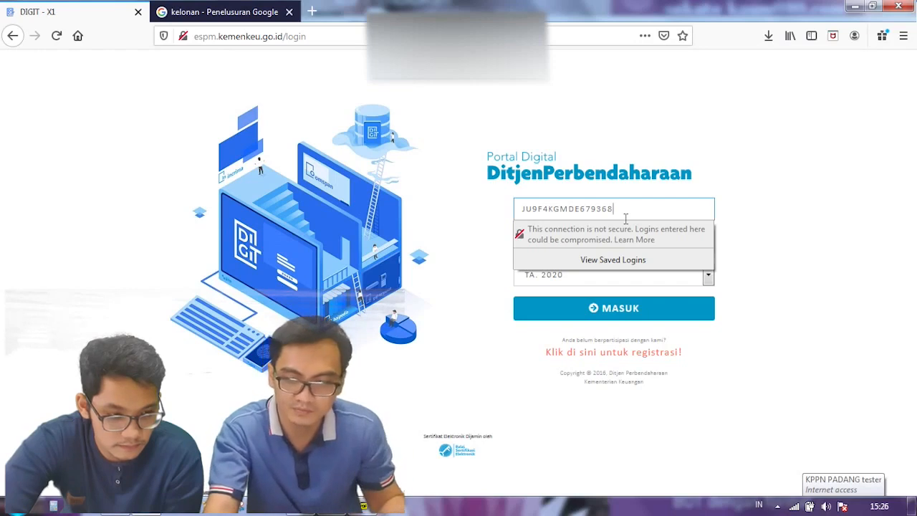
Step: Enter the officer's user code from the ID card barcode as the DIGIT username
key(Tab)
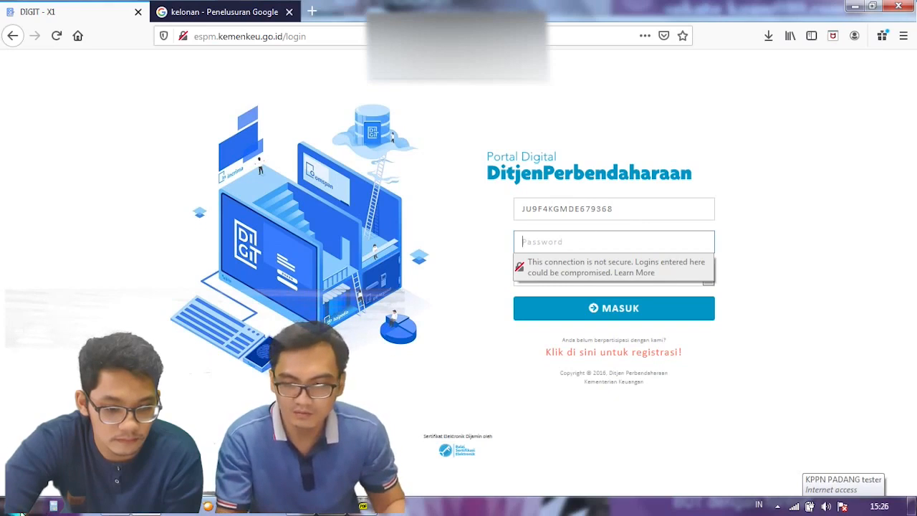
click(14, 509)
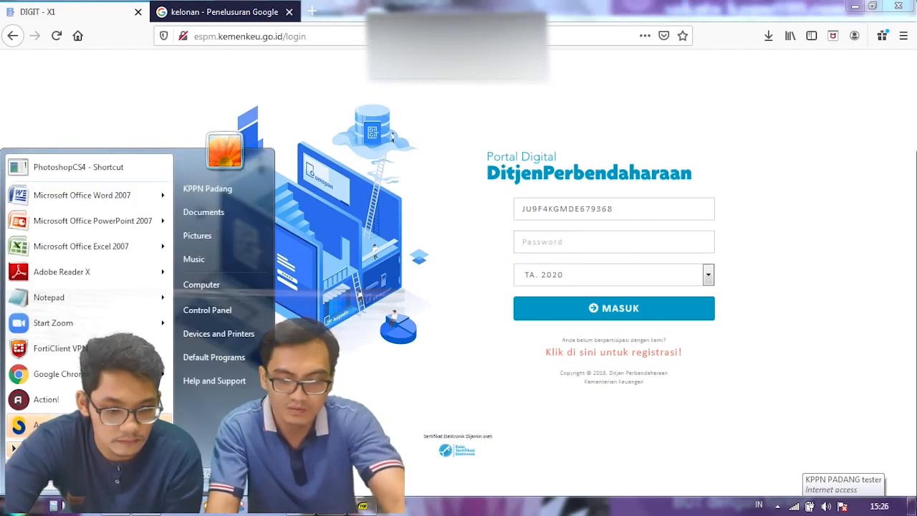
Step: Launch Notepad from the Start menu search, then open and close its Format > Font dialog
text(cmd)
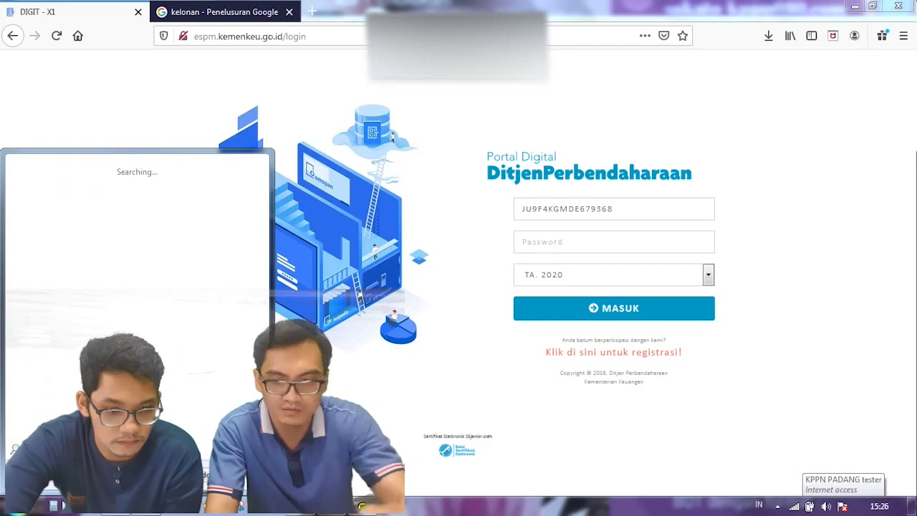
click(71, 185)
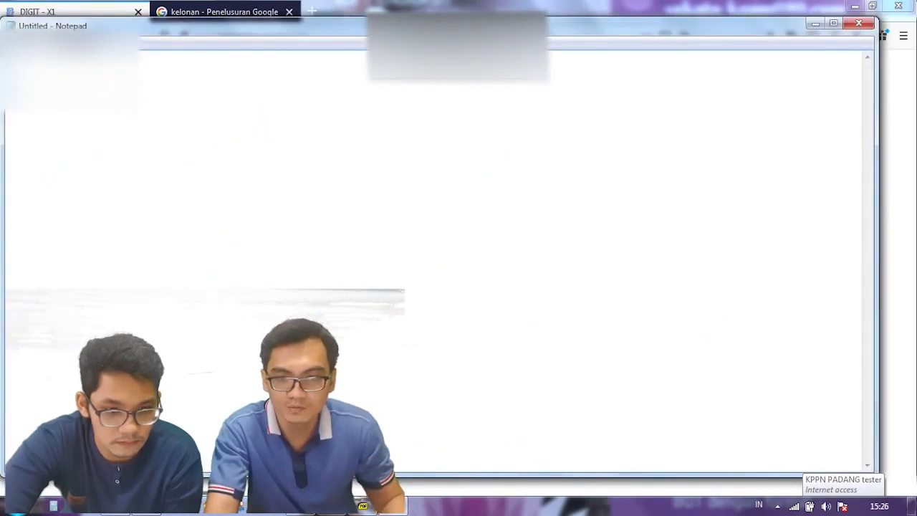
click(61, 44)
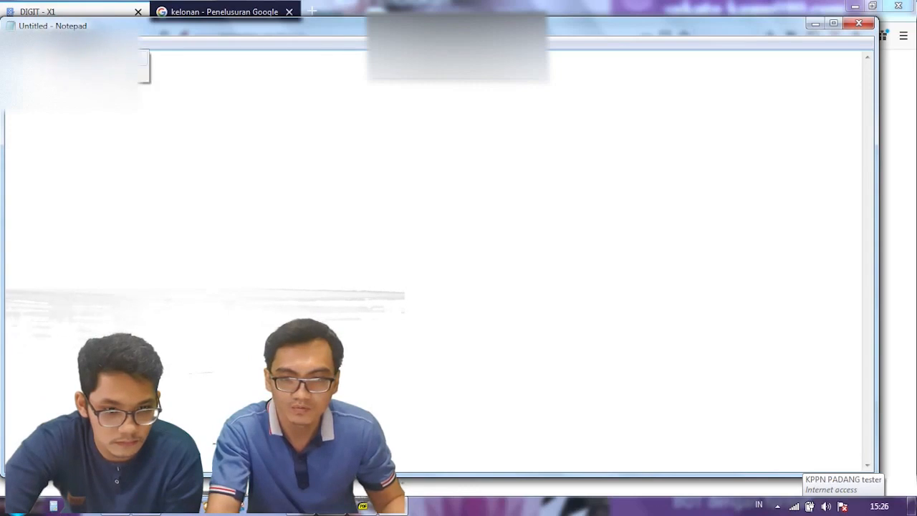
click(93, 74)
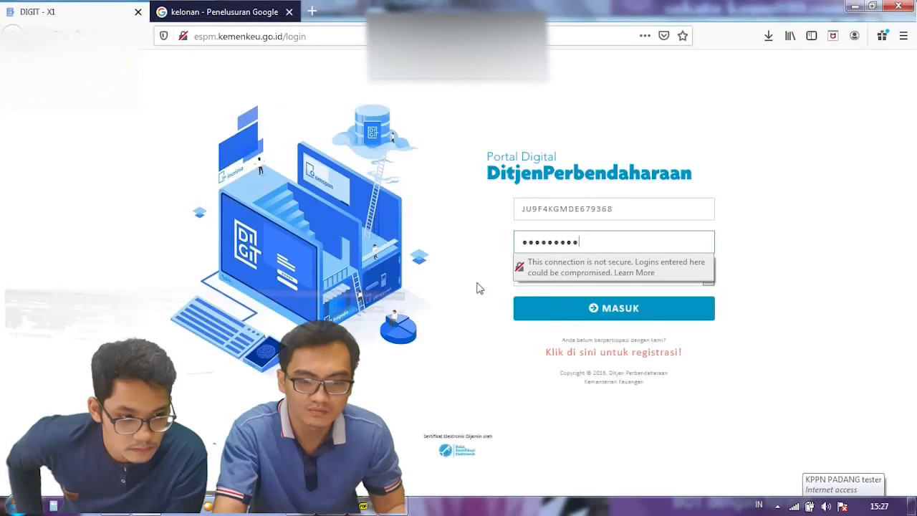
click(476, 285)
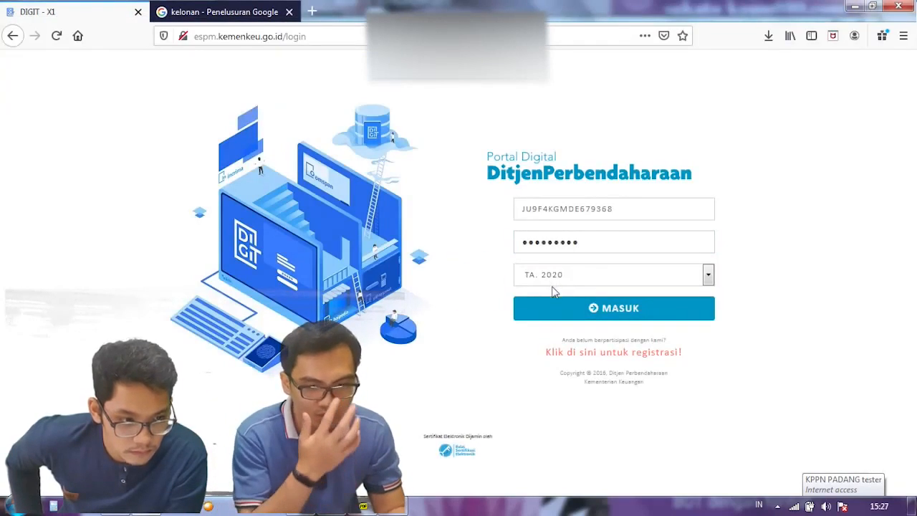
Step: Log in to DIGIT, decline saving the login and acknowledge the default-password notice
click(552, 308)
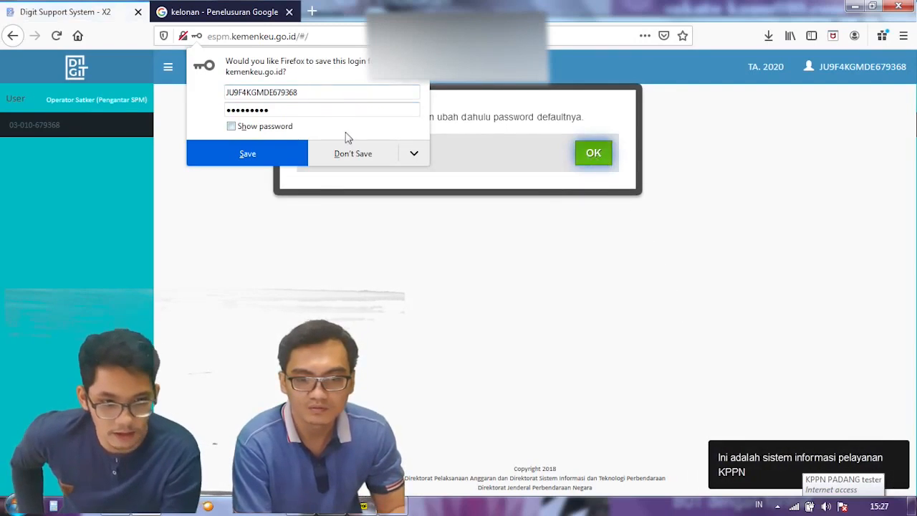
click(355, 154)
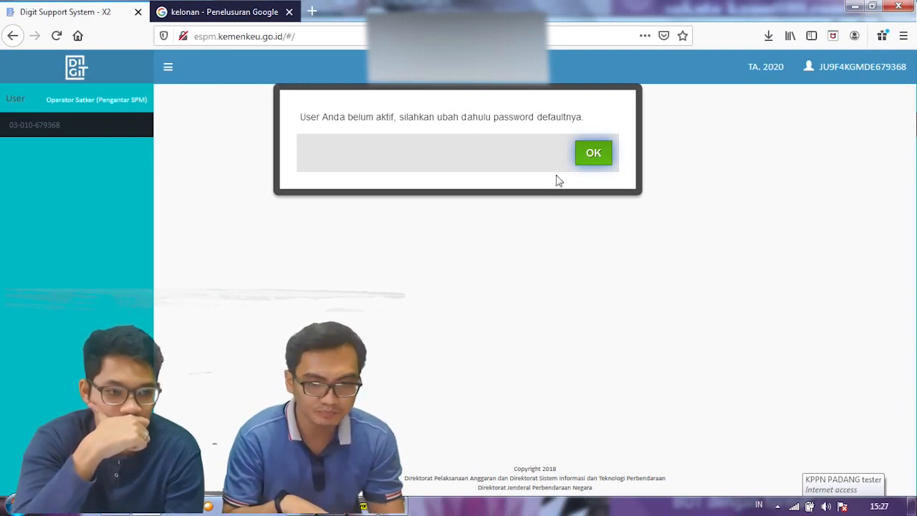
click(599, 158)
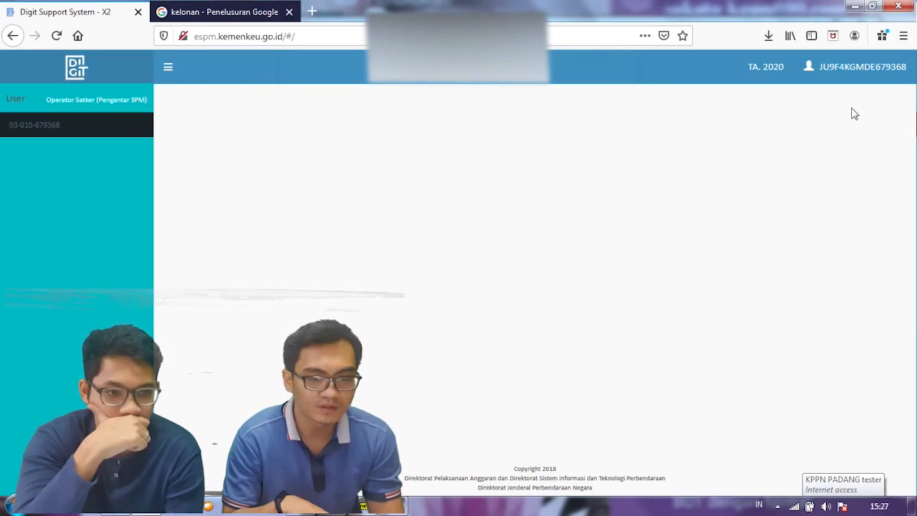
Step: Open Profile from the account menu and scroll down to the password-change fields
click(850, 75)
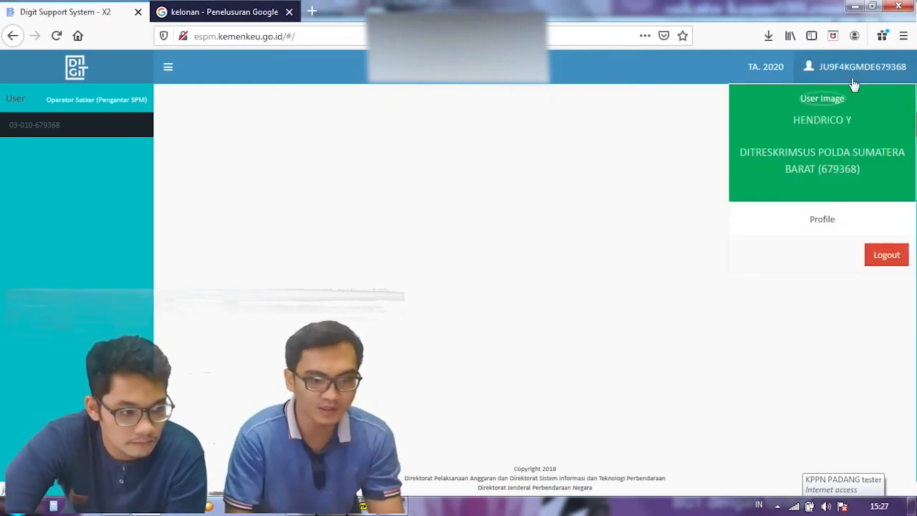
click(822, 223)
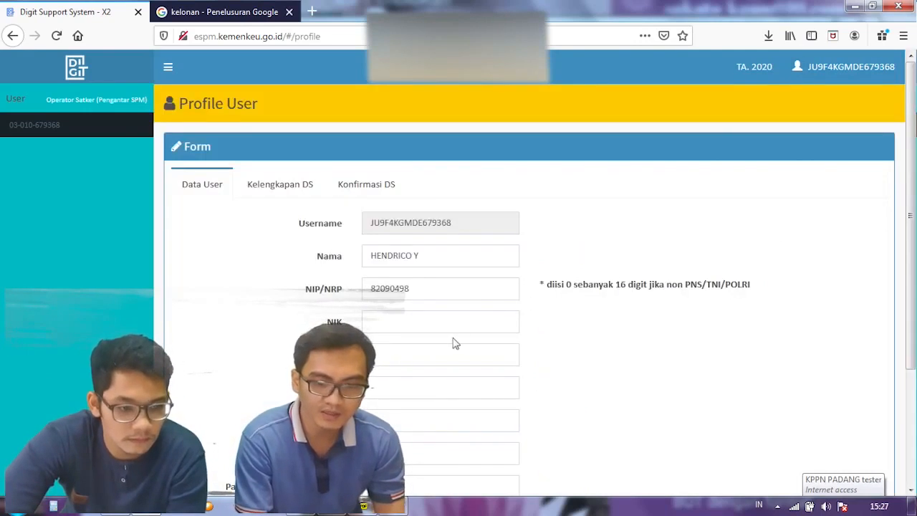
scroll(456, 337, down, 2)
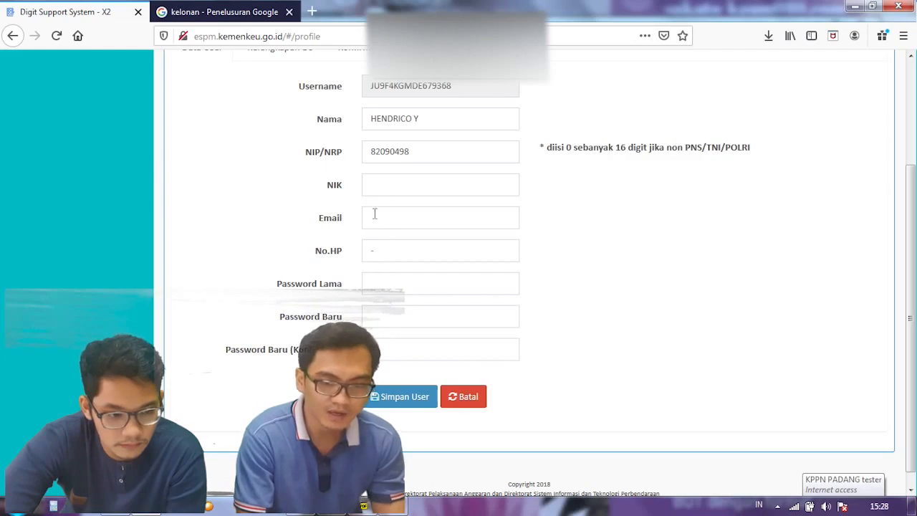
Step: Fill in the NIK, the contact e-mail address and the phone number on the Data User form
click(398, 187)
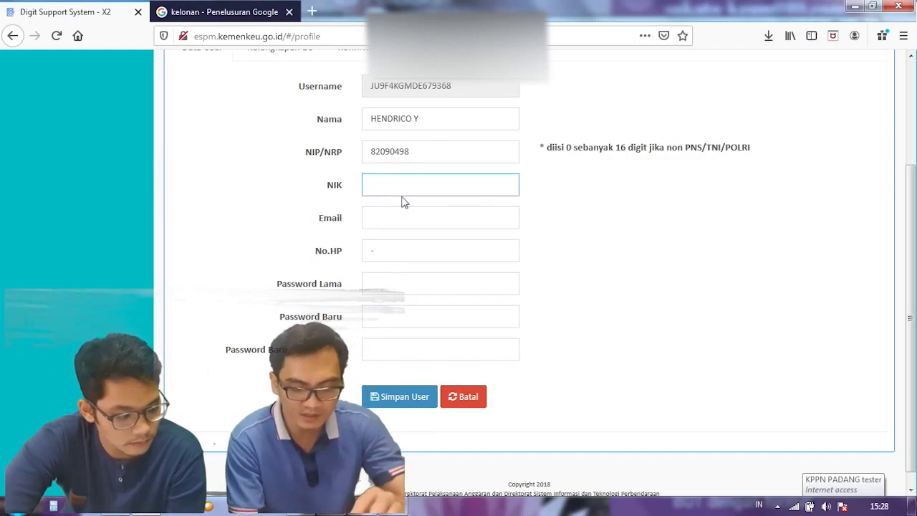
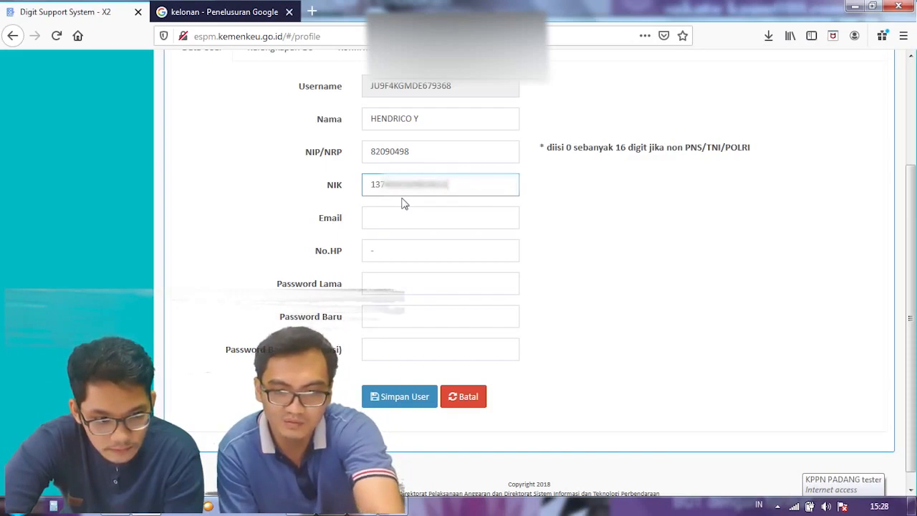
key(Tab)
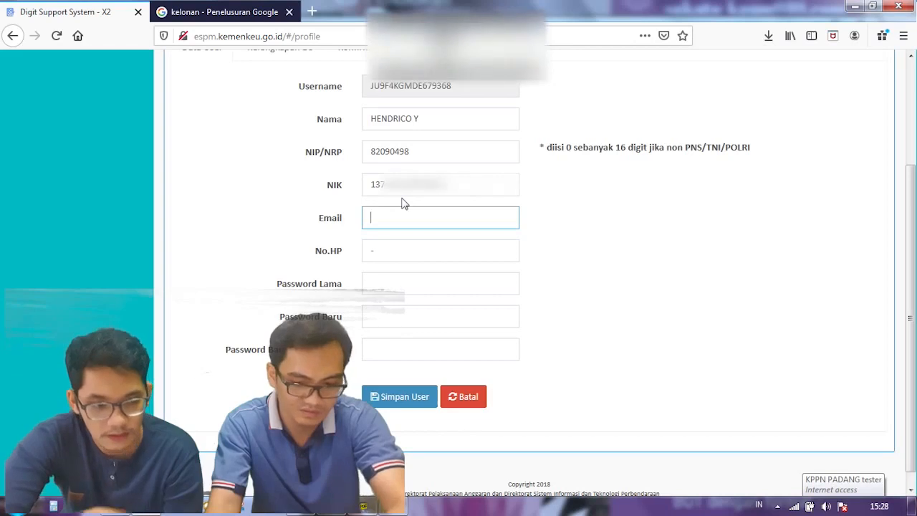
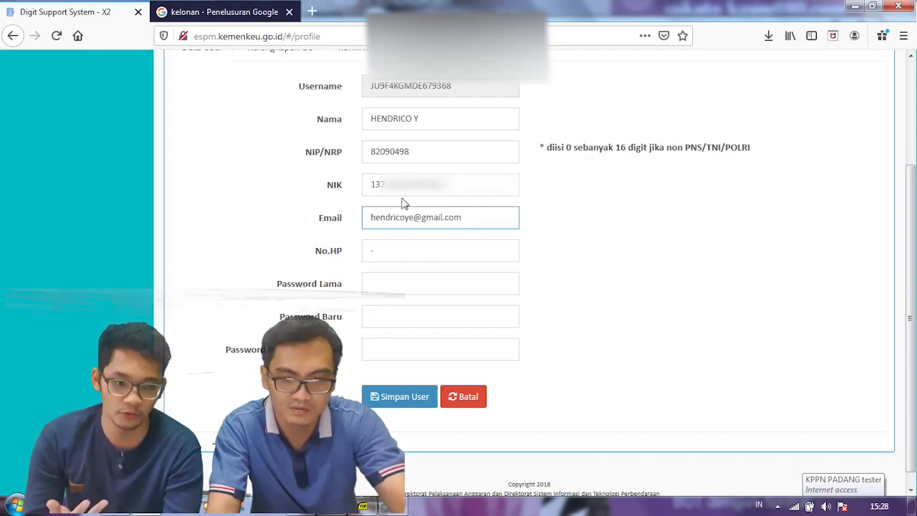
key(Tab)
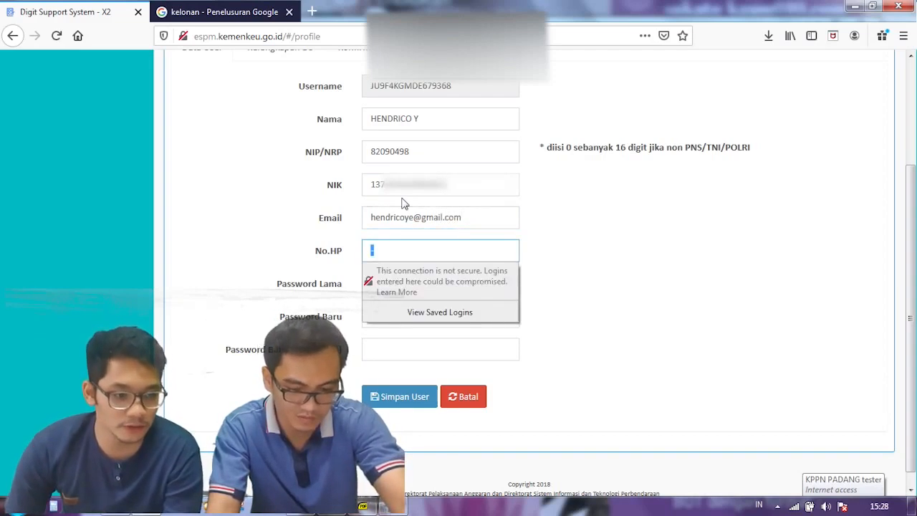
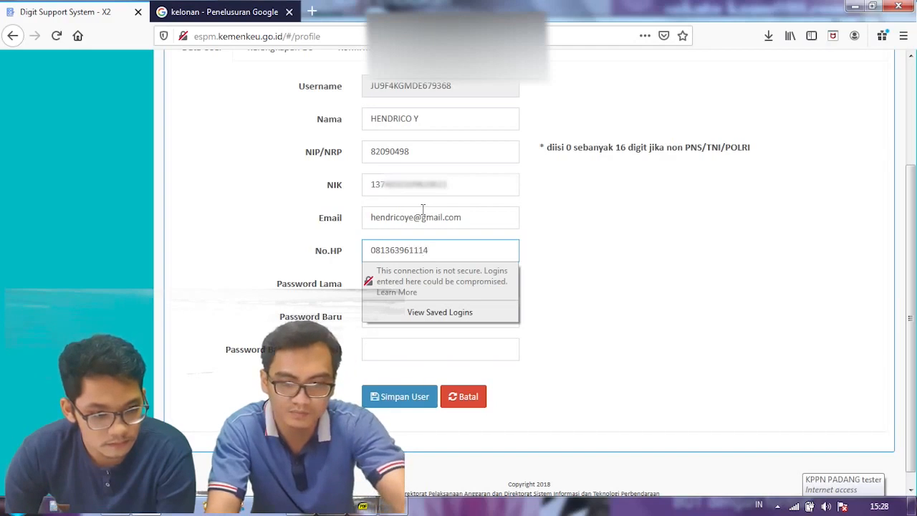
Step: Enter the old password and the new password twice, then dismiss the insecure-login warning
key(Tab)
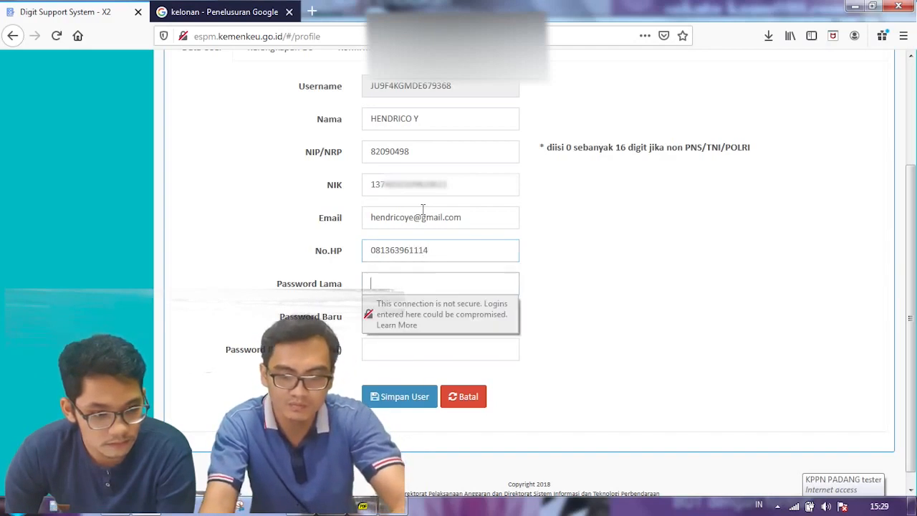
text(•)
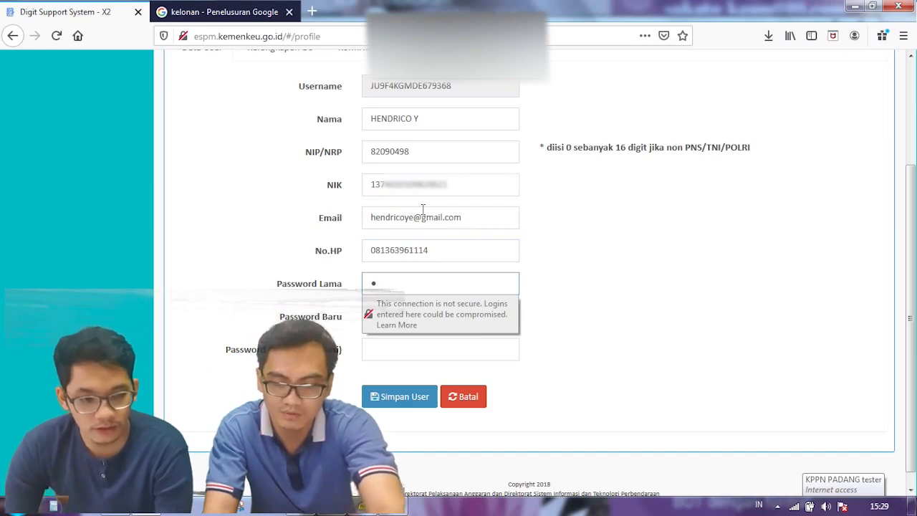
text(•••)
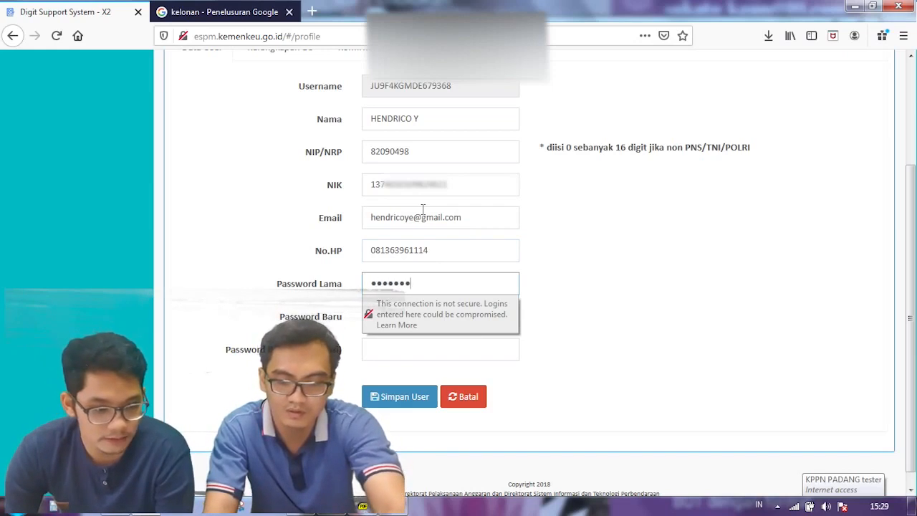
text(*)
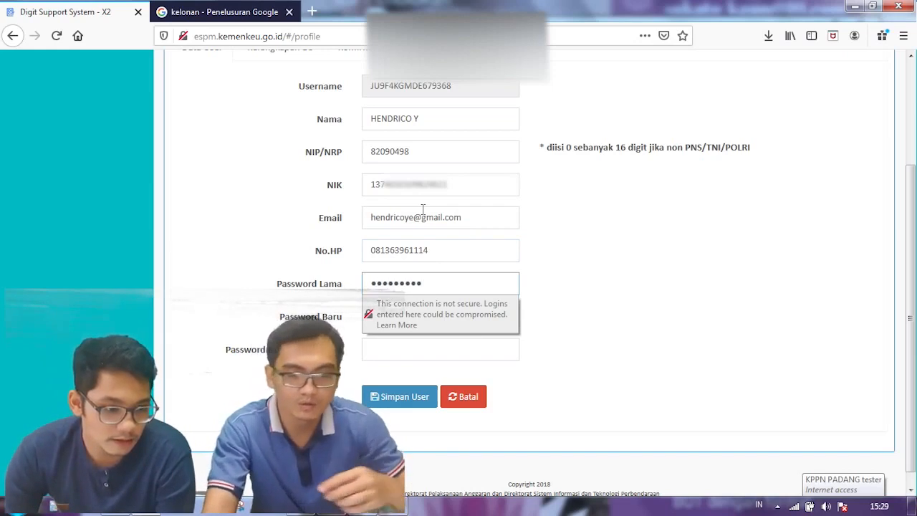
key(Tab)
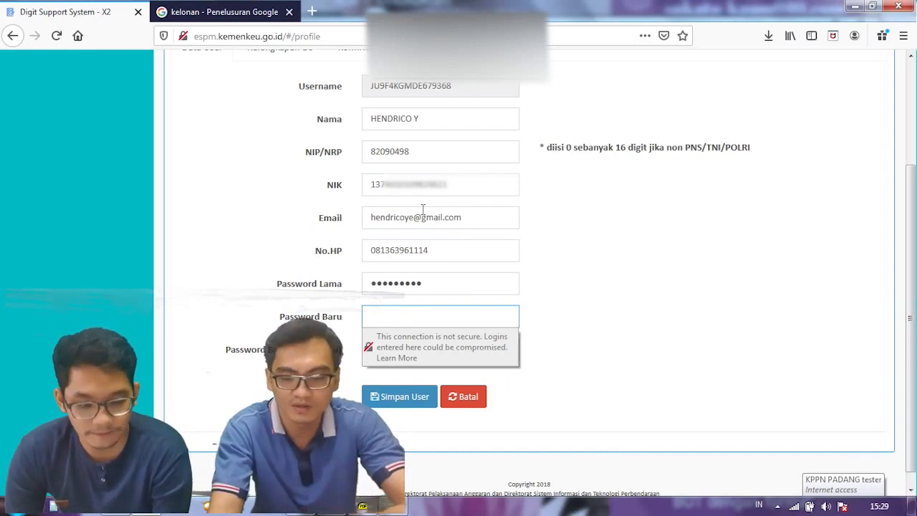
text(••••••)
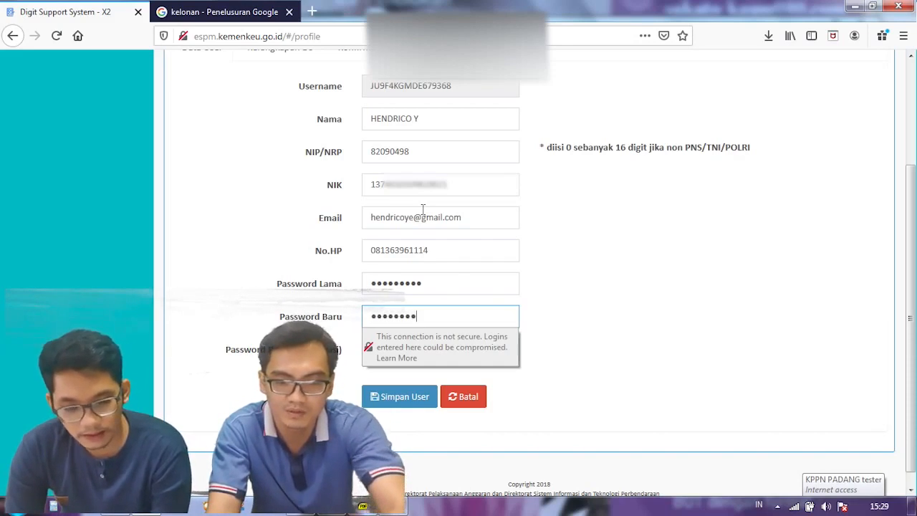
key(Tab)
text(•••••)
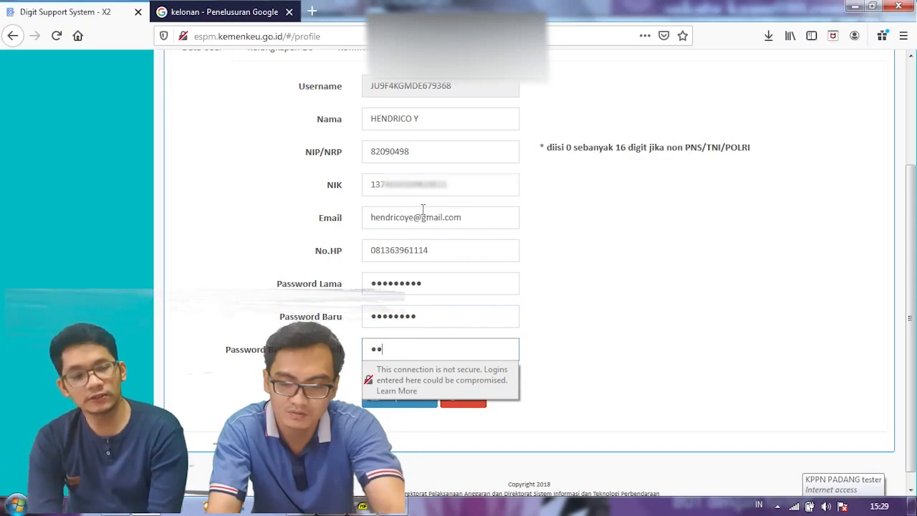
text(•••)
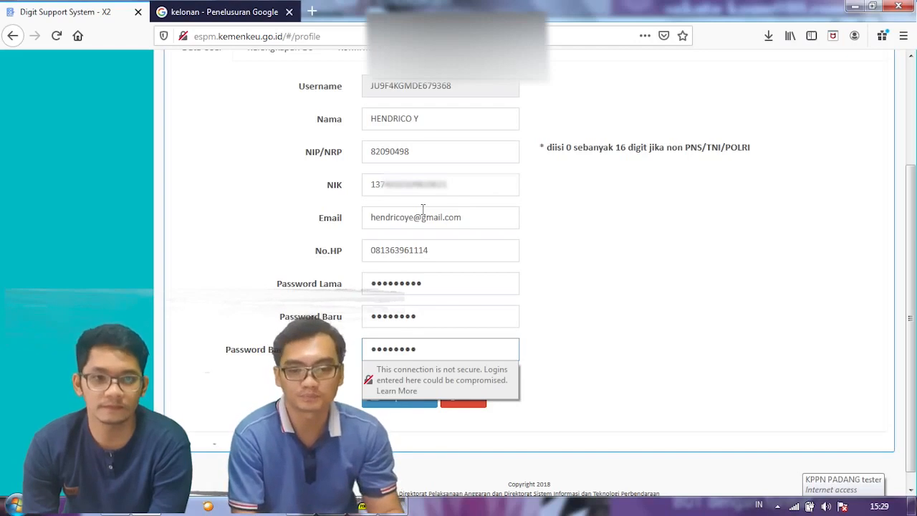
click(394, 422)
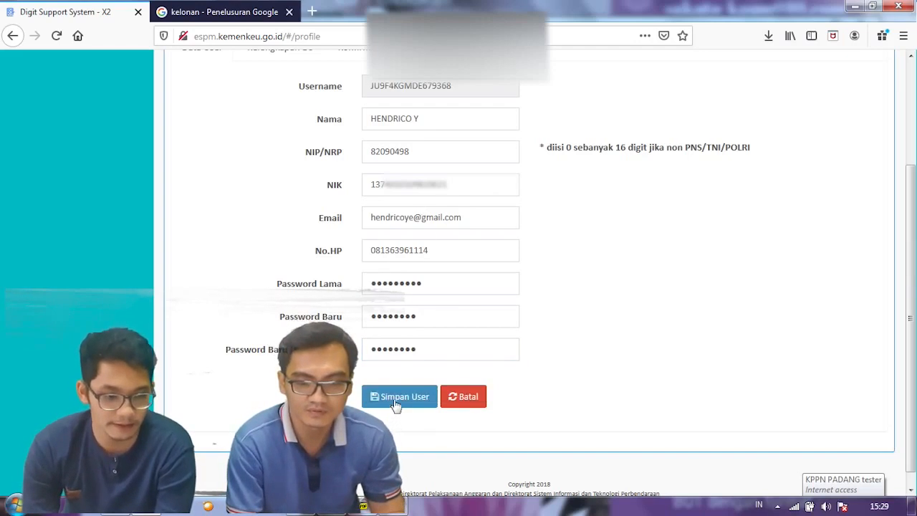
Step: Save the profile, then re-enter the user code and password and submit the login
click(393, 398)
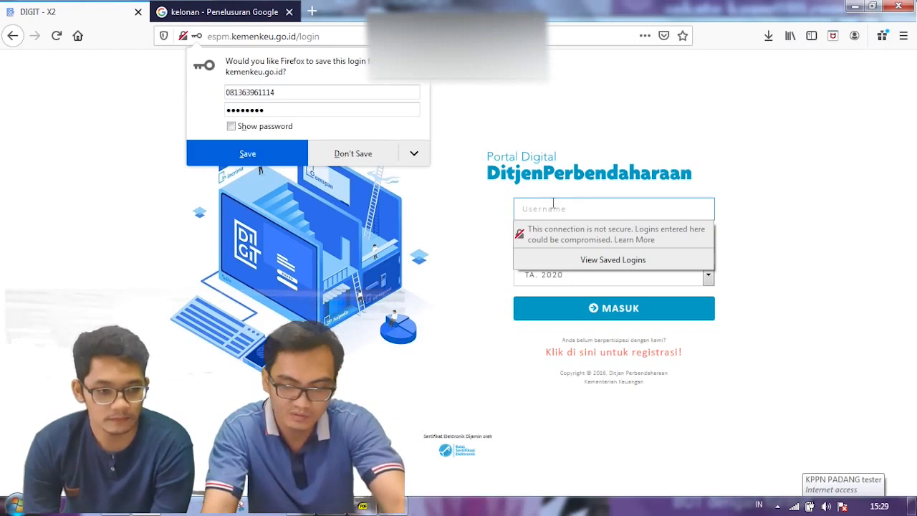
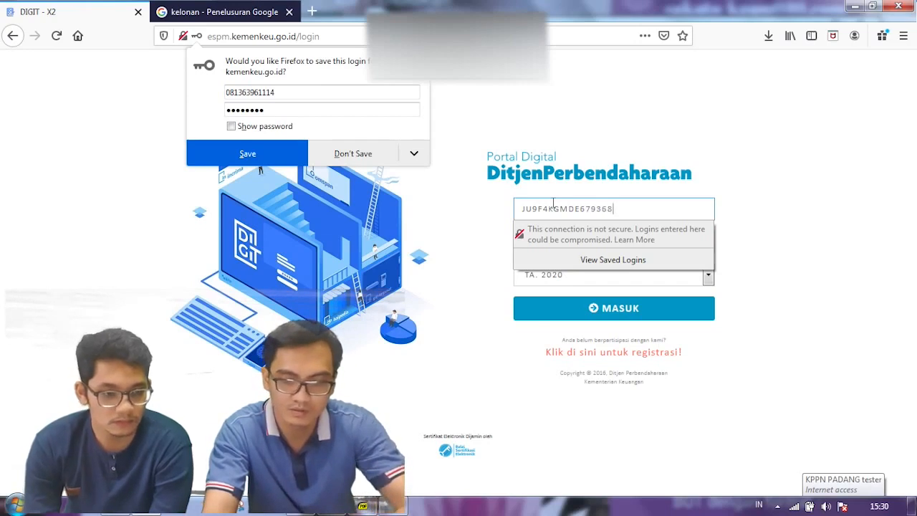
key(Tab)
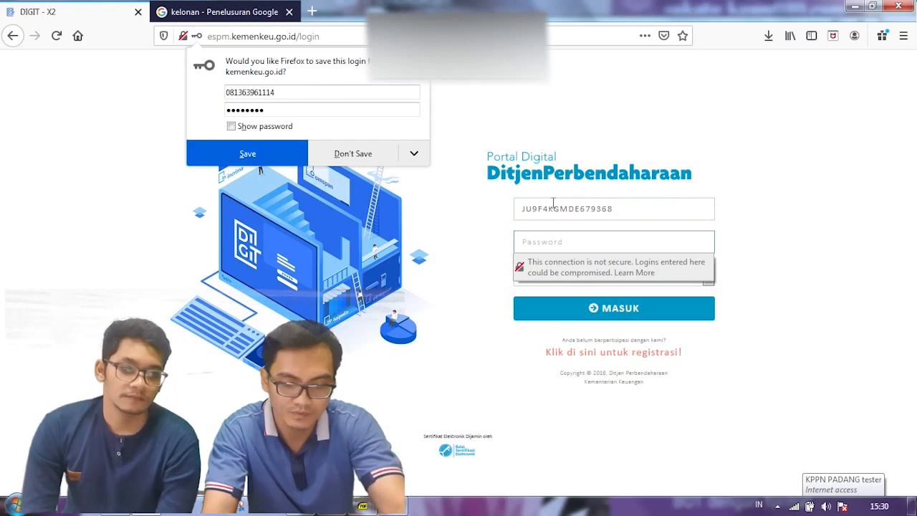
text(******)
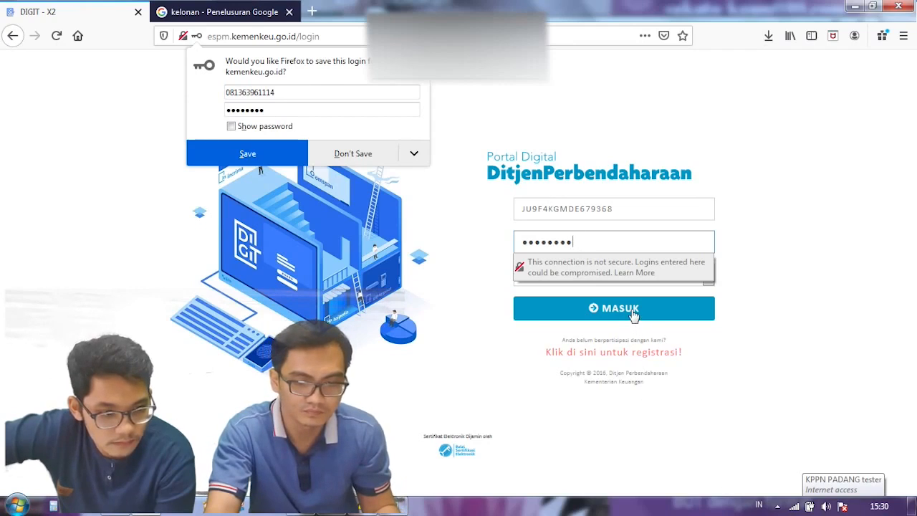
click(634, 314)
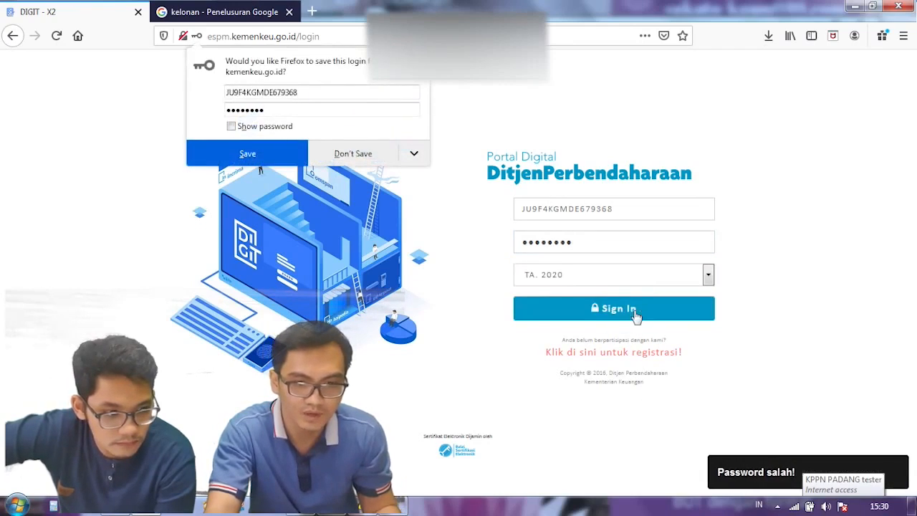
Step: Replace the rejected password, sign in, and decline saving the login in Firefox
click(566, 244)
double_click(567, 248)
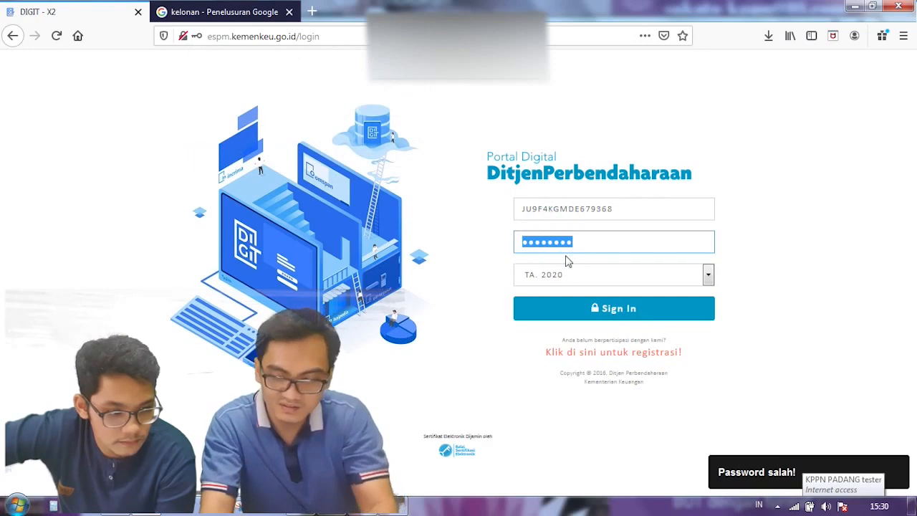
text(***)
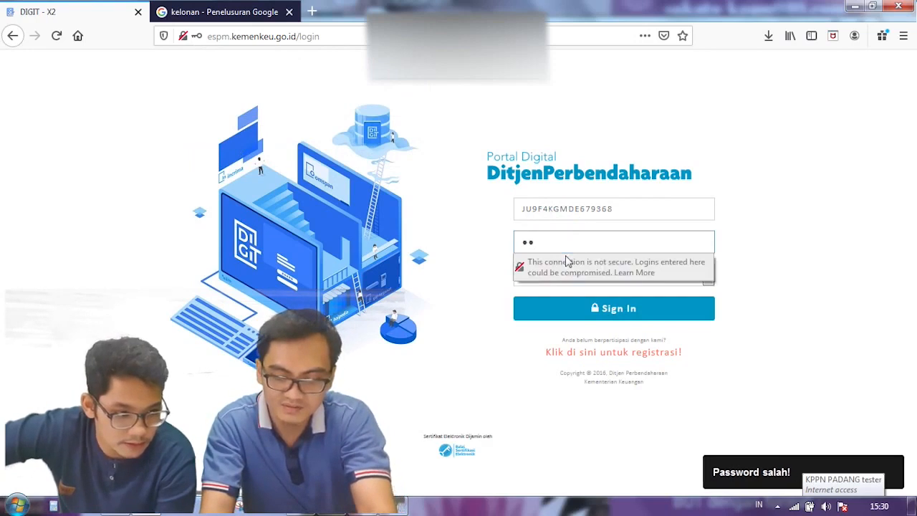
text(*)
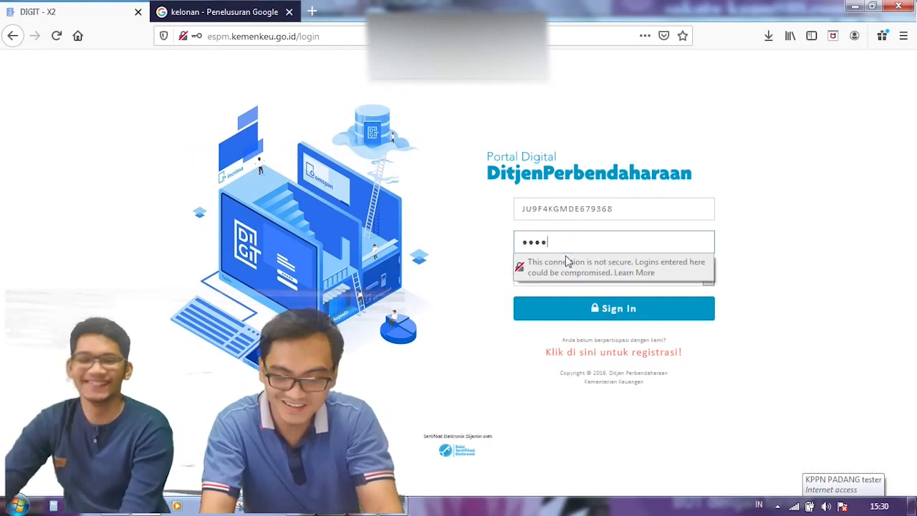
text(****)
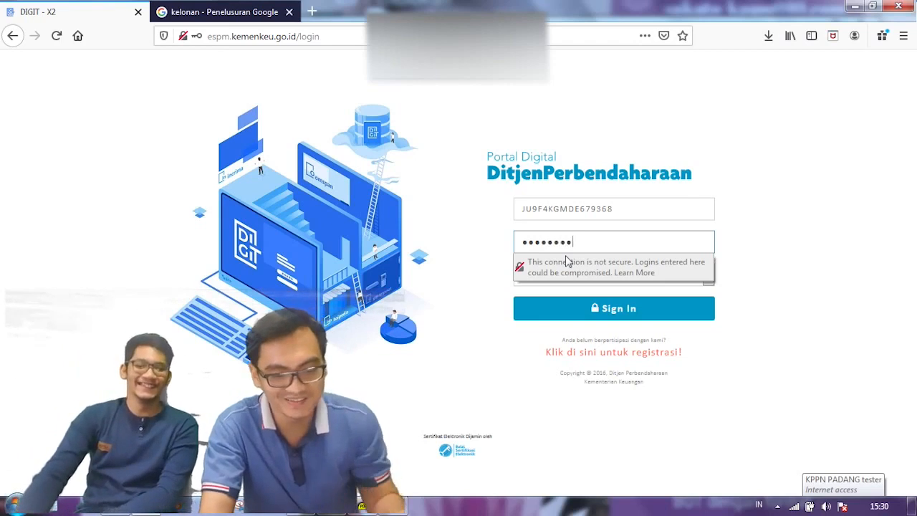
click(599, 307)
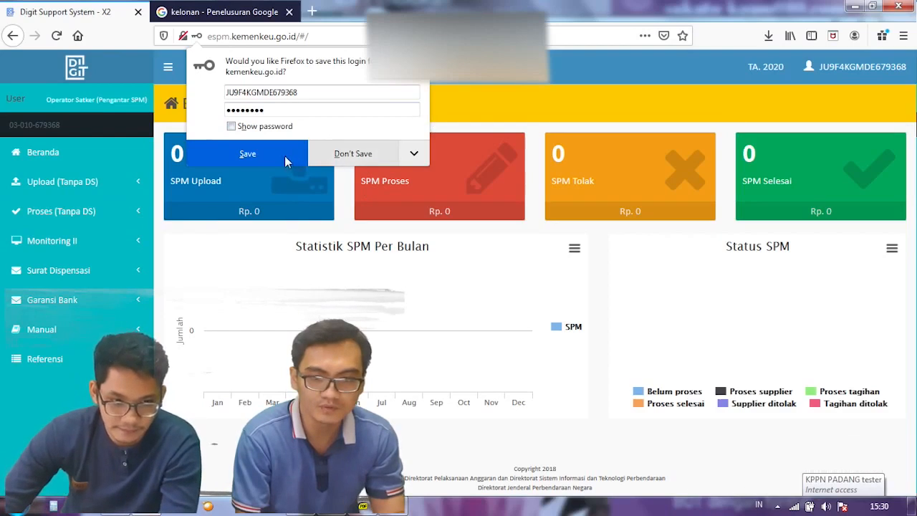
click(318, 154)
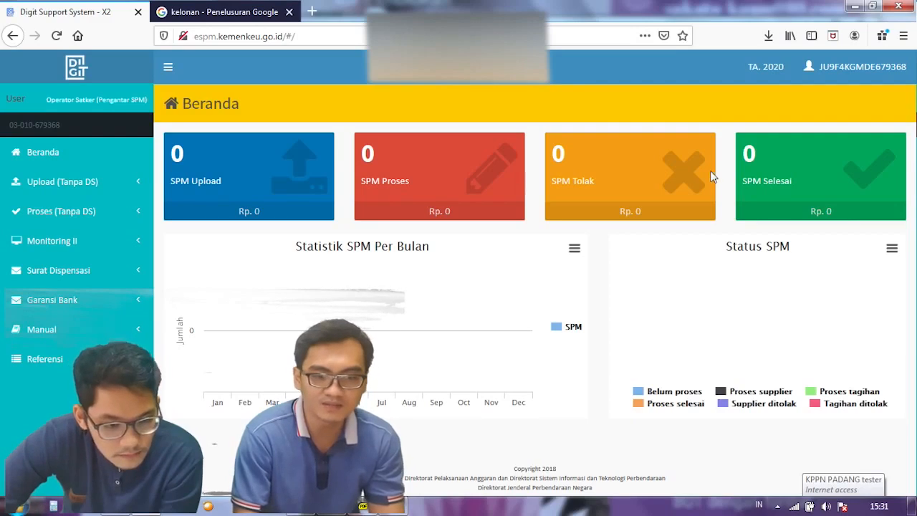
Step: Log out of DIGIT, then view and close the Registrasi options on the login page
click(868, 72)
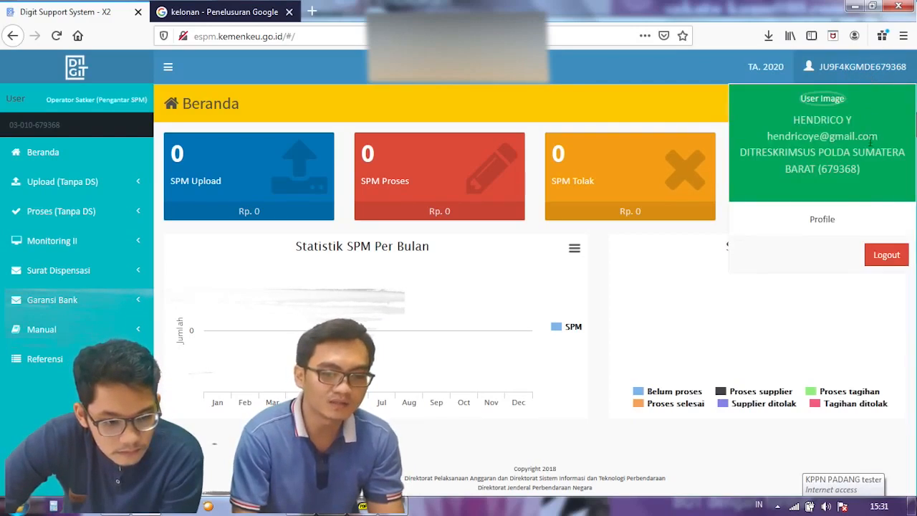
click(886, 256)
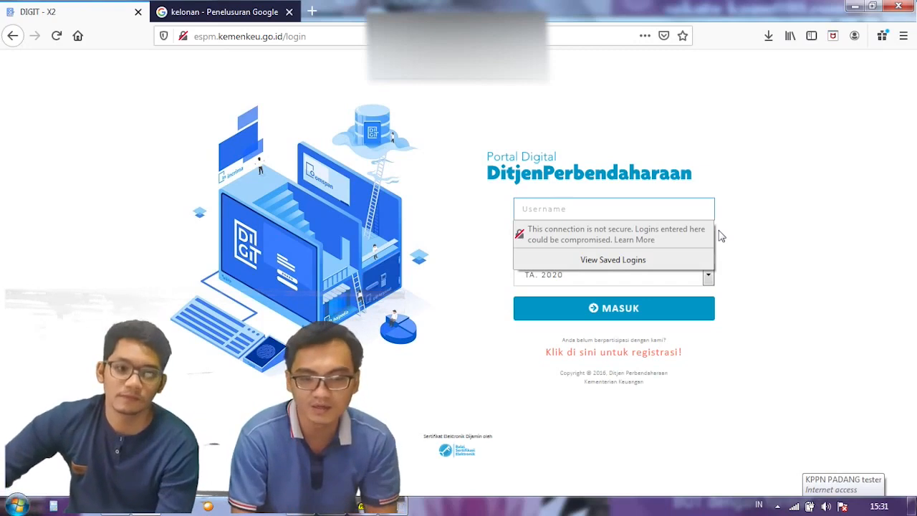
click(628, 355)
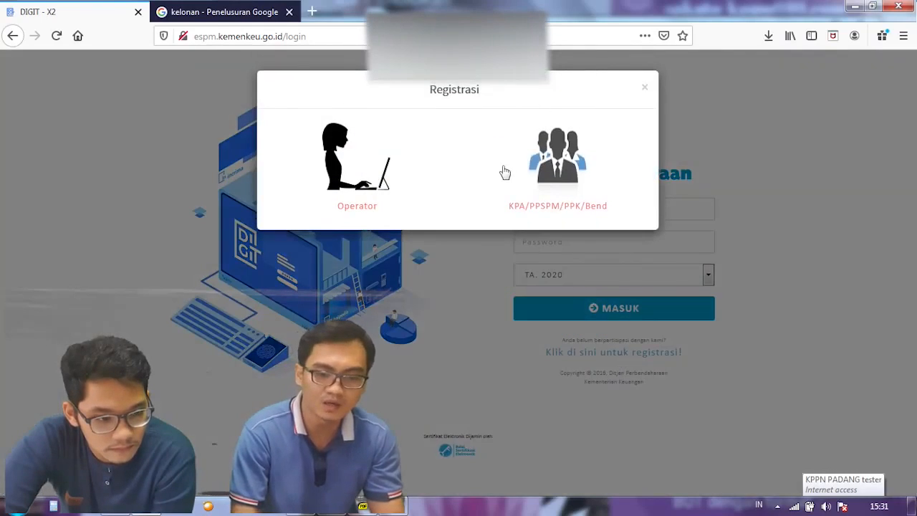
click(646, 92)
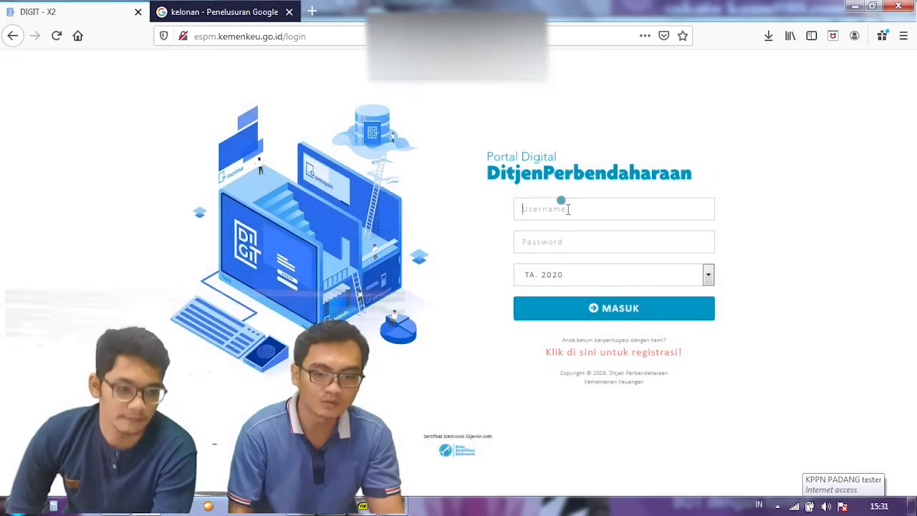
Step: Sign in again with the officer's user code and new password for TA 2020
click(567, 210)
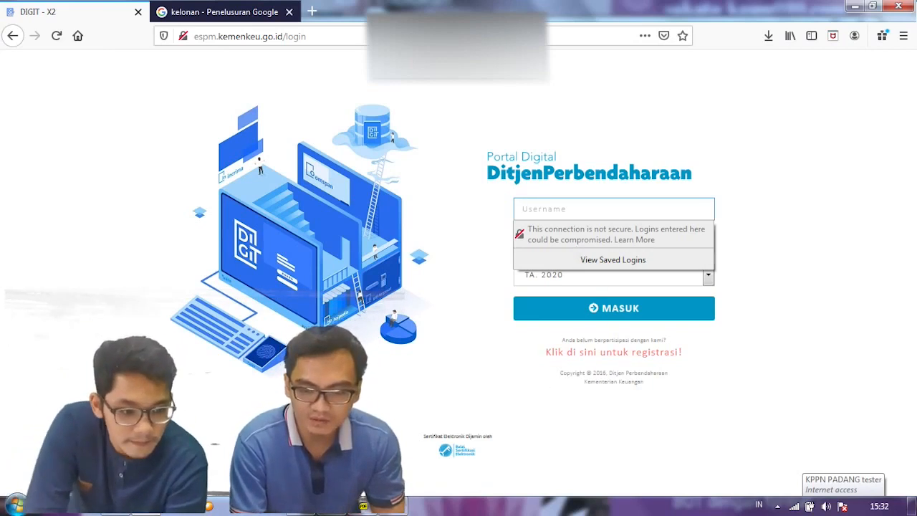
click(557, 209)
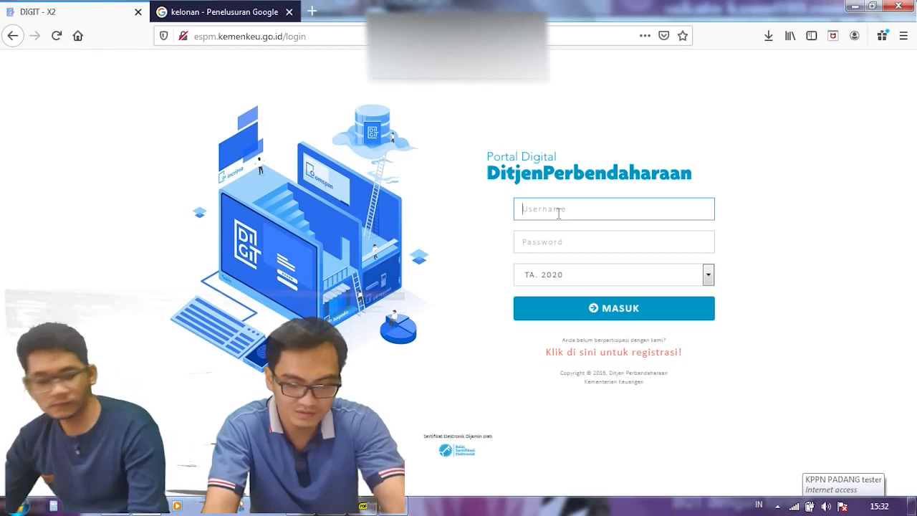
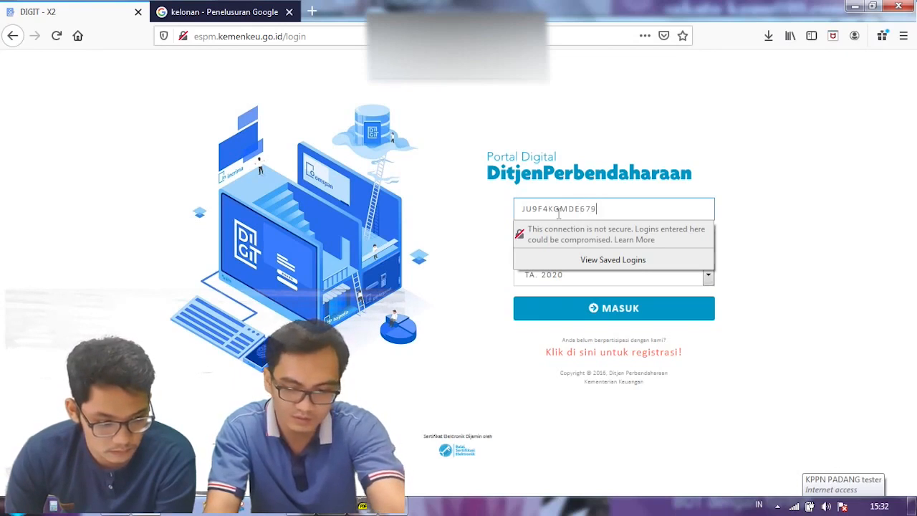
key(Tab)
text(•••••••)
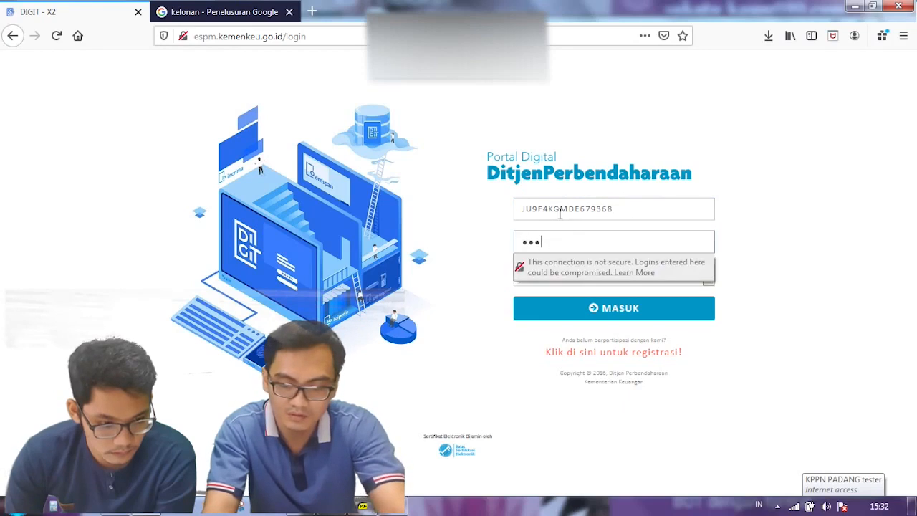
text(•)
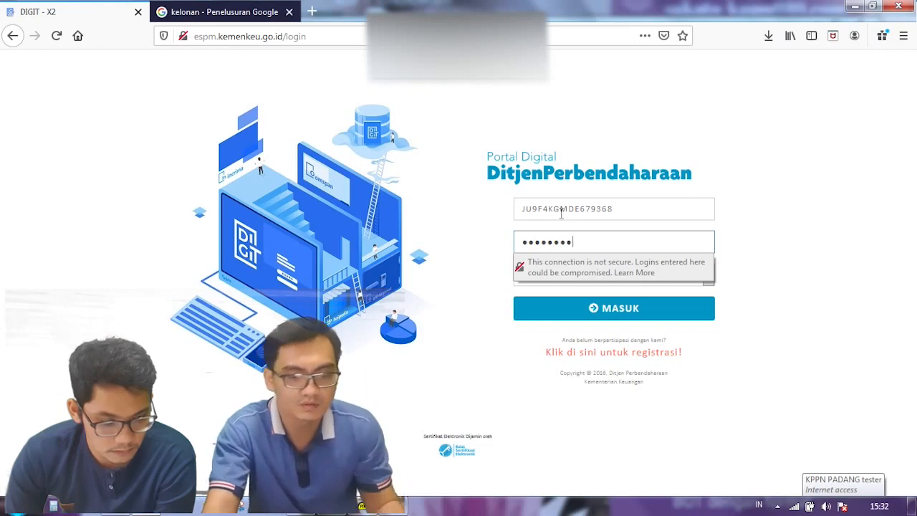
click(597, 307)
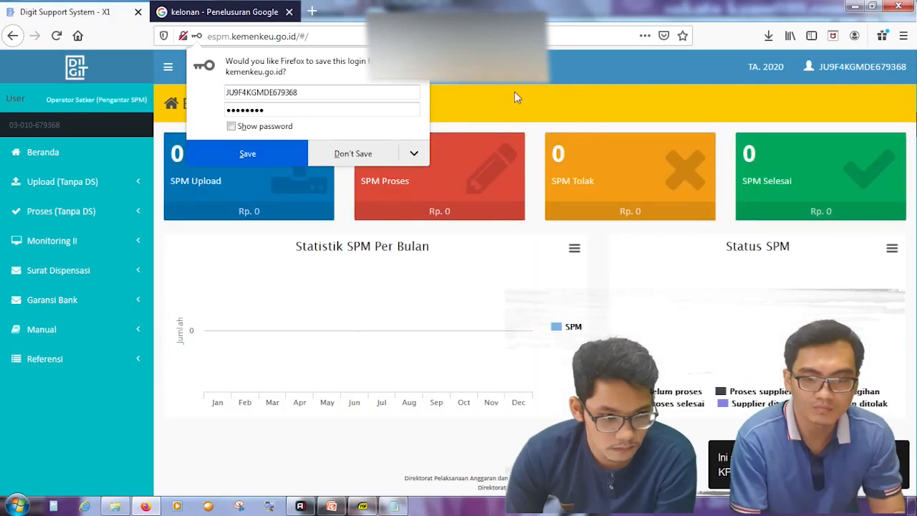
Step: Decline saving the login, then open SPM under Upload (Tanpa DS) in the sidebar
click(387, 150)
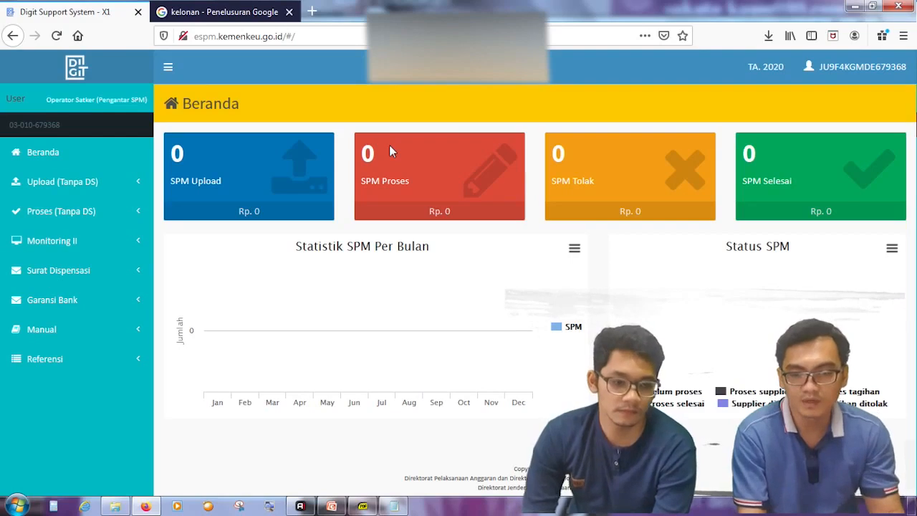
click(53, 184)
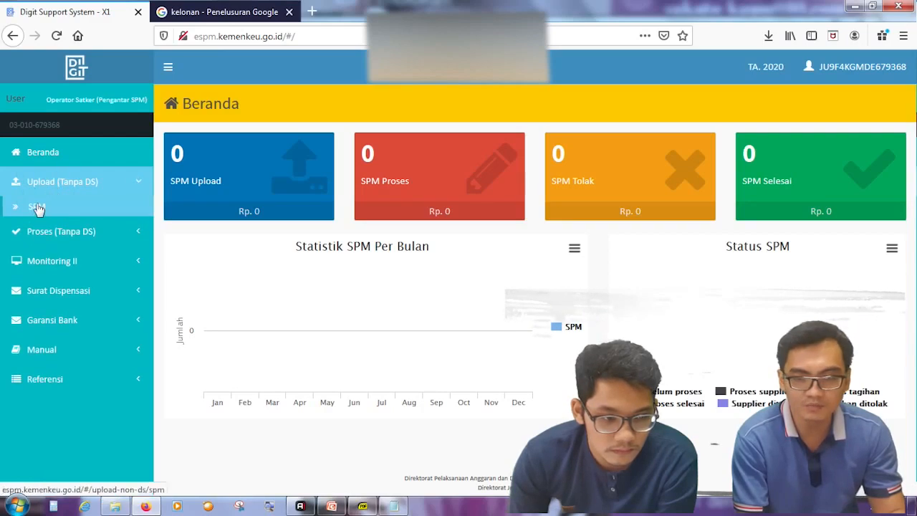
click(37, 208)
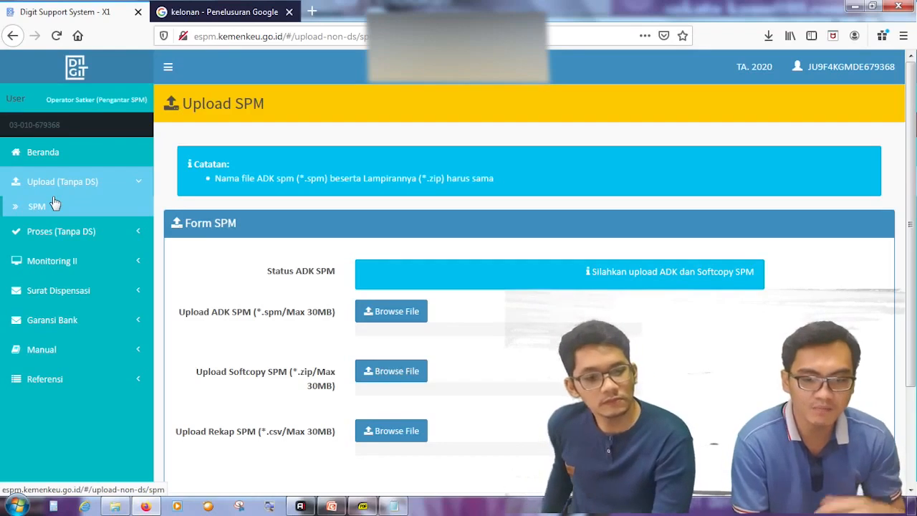
click(62, 203)
Step: Scroll down the DIGIT page before bringing up the Aplikasi SAS 2020 PPSPM window
scroll(67, 246, down, 2)
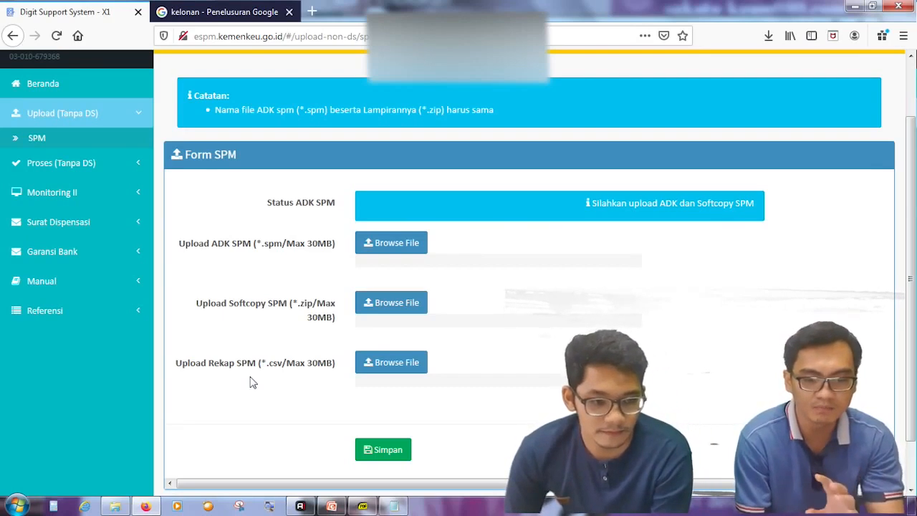
scroll(380, 407, down, 2)
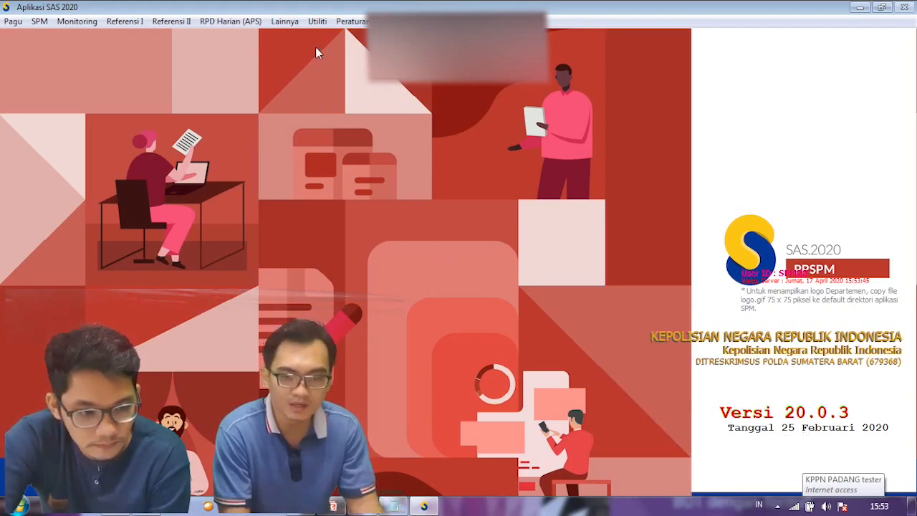
Step: In Utiliti > Transfer SPM, list the Non GUP SPMs for supplier type (03) Pegawai
click(318, 21)
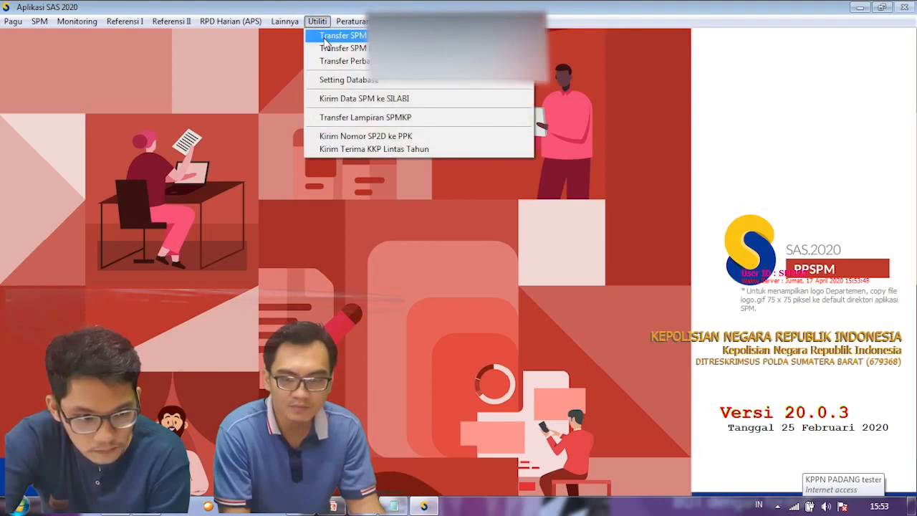
click(324, 39)
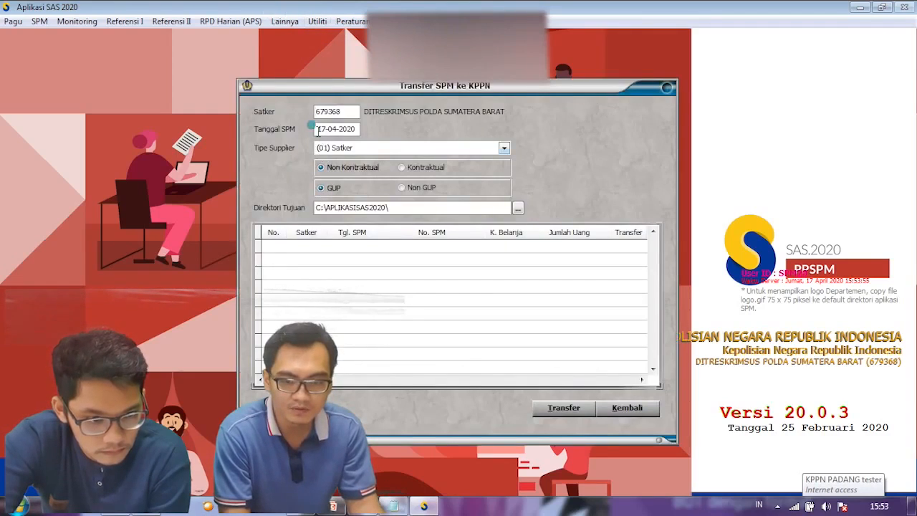
text(11)
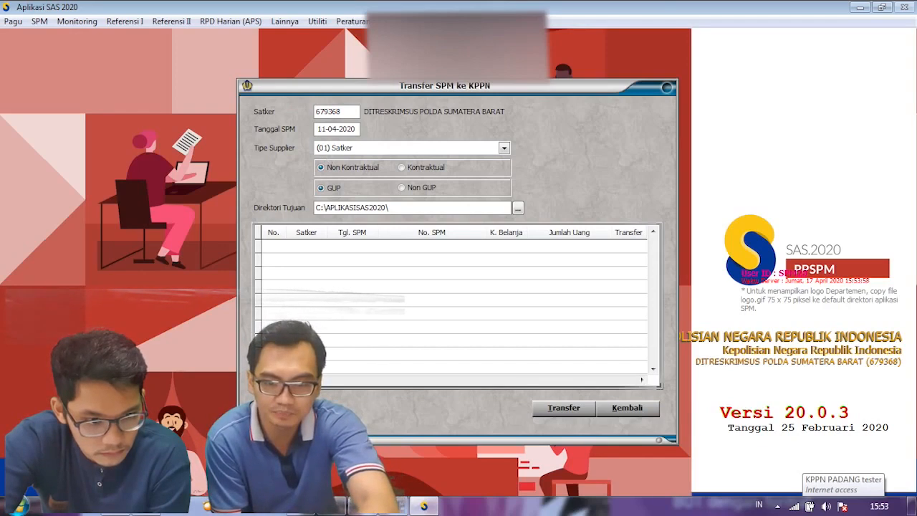
click(346, 149)
click(338, 182)
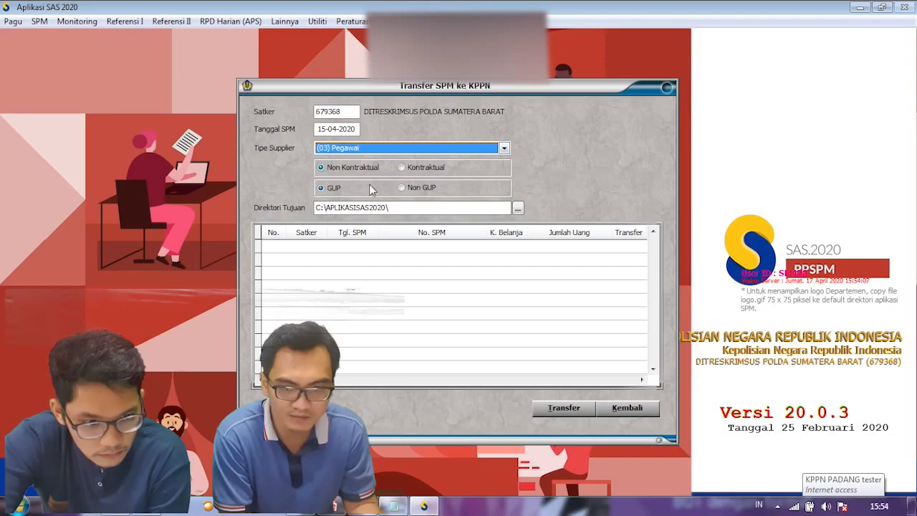
click(402, 188)
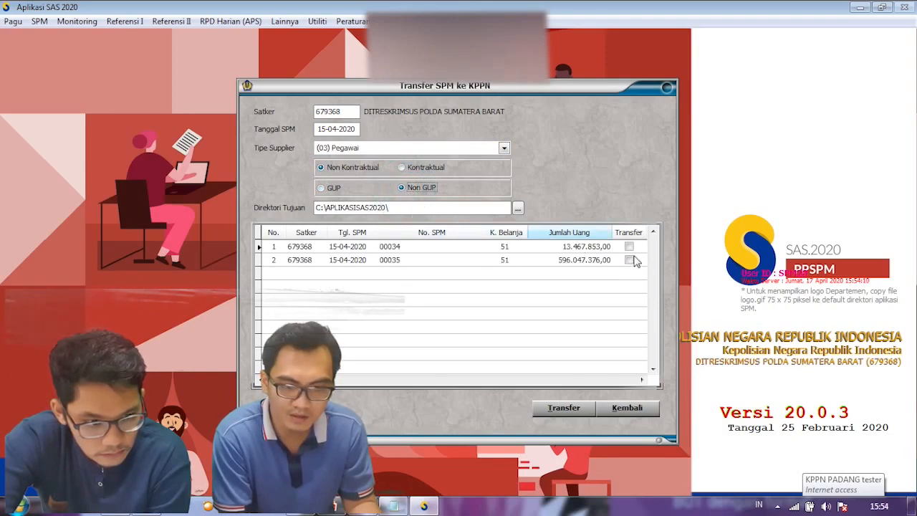
Step: Tick SPMs 00034 and 00035 and transfer them to KPPN, confirming with Lanjut and OK
click(630, 246)
click(630, 259)
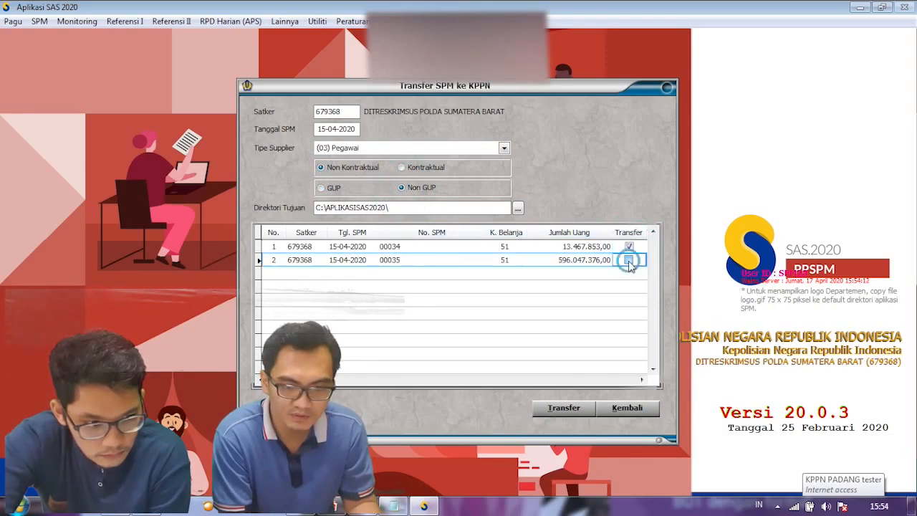
key(space)
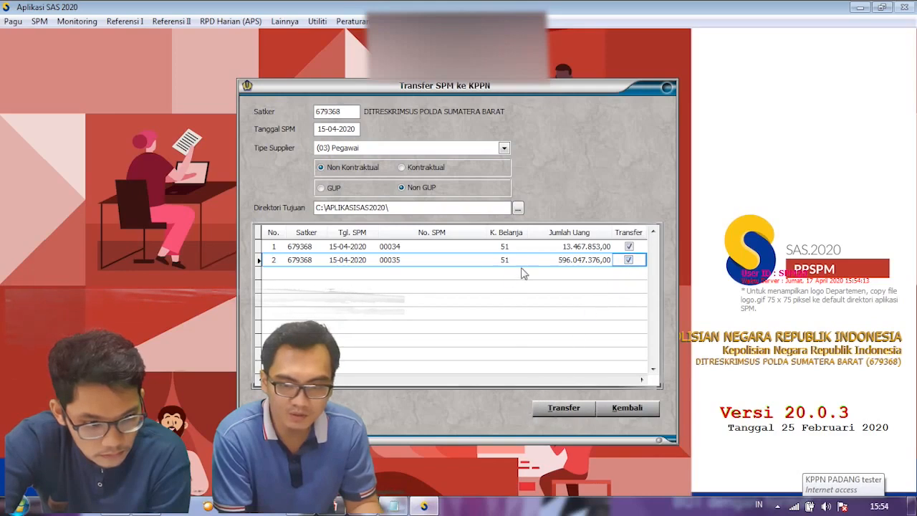
click(565, 412)
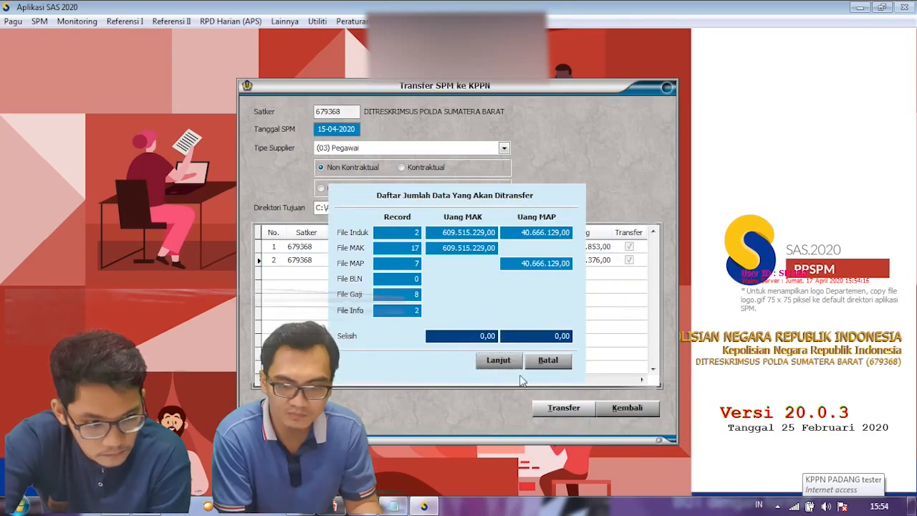
click(505, 367)
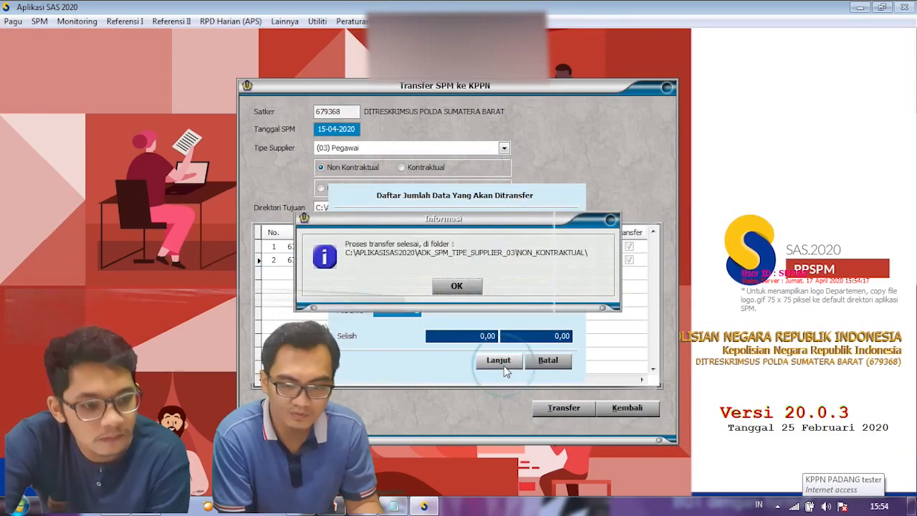
click(460, 286)
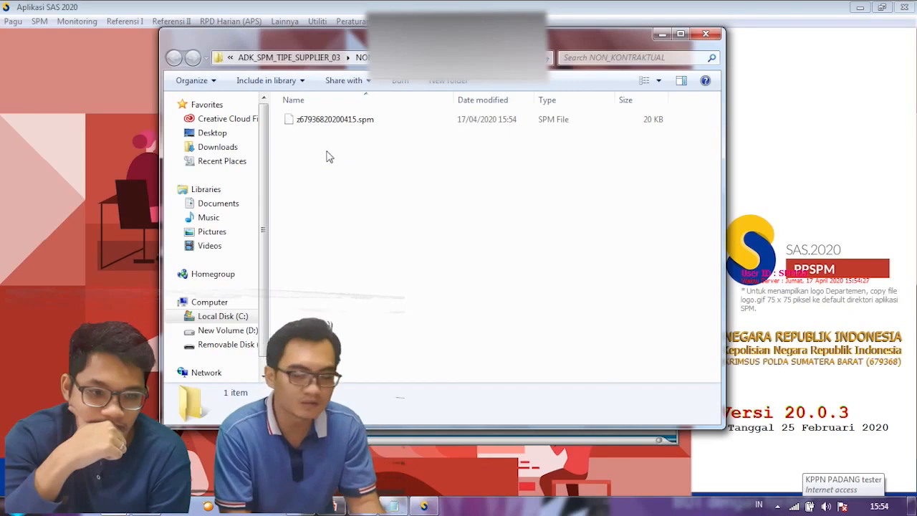
Step: Close the output folder and Transfer SPM windows, then browse the removable disk
click(663, 35)
click(625, 413)
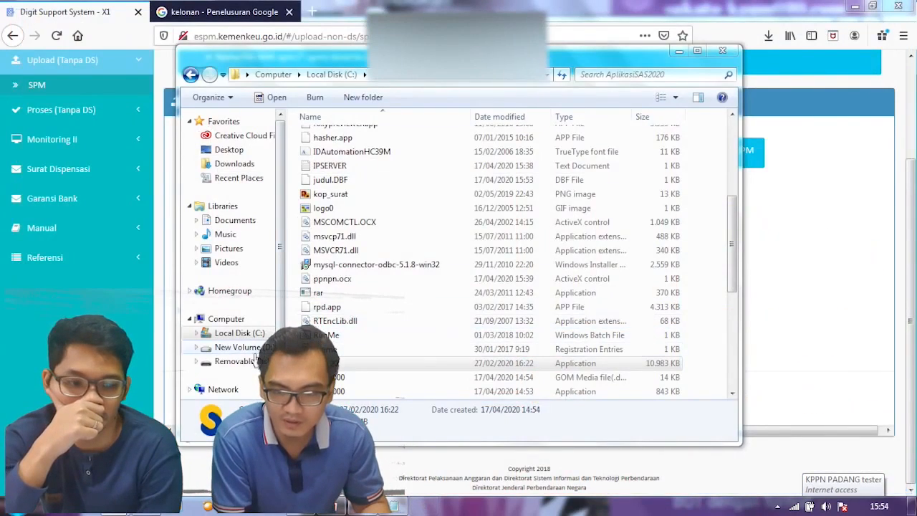
click(258, 363)
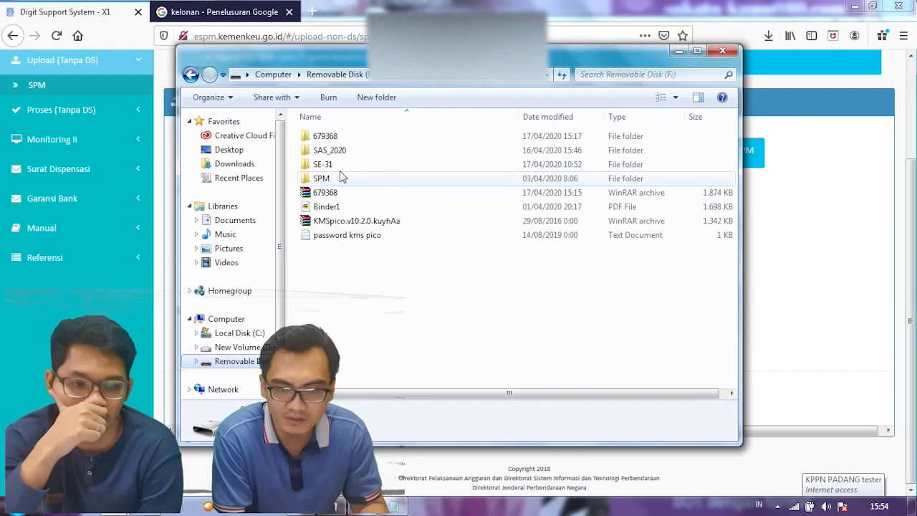
double_click(341, 178)
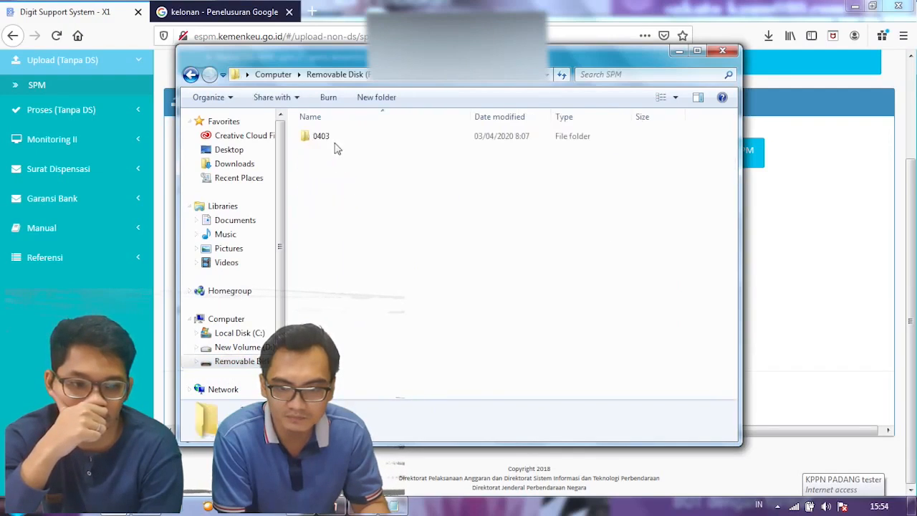
Step: Run Update_SAS_20.0.4 from SAS_2020\SAS_2020_04 as administrator
click(337, 74)
double_click(347, 152)
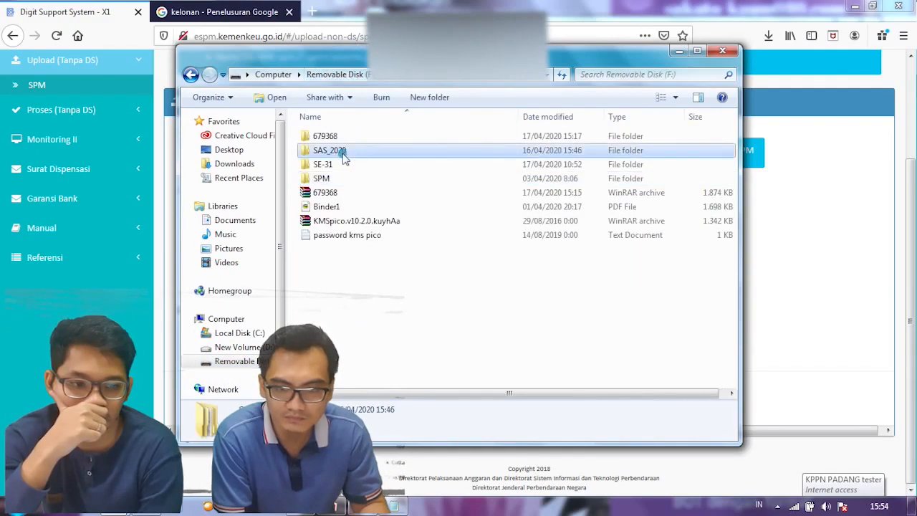
double_click(340, 193)
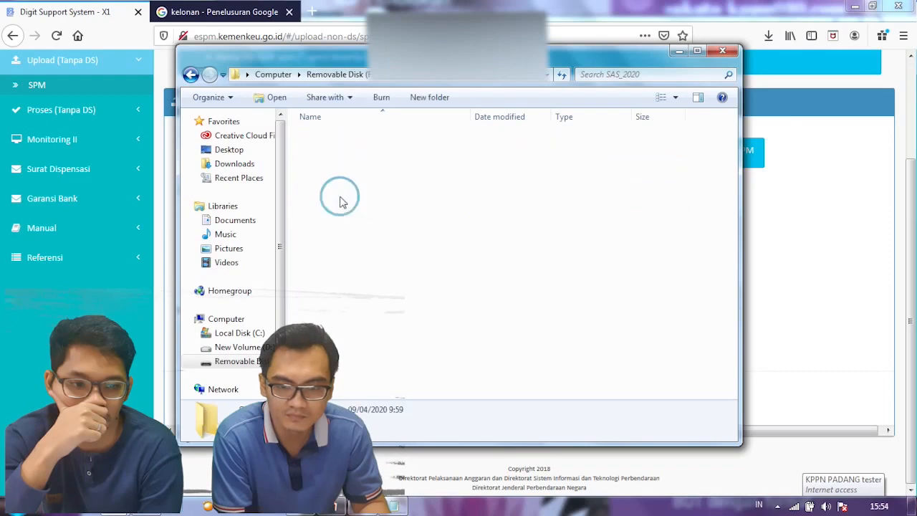
click(343, 171)
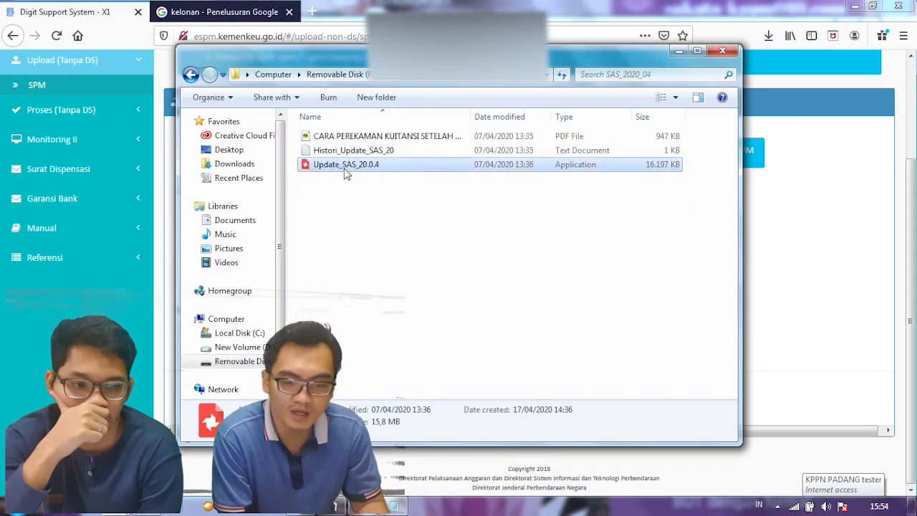
right_click(344, 172)
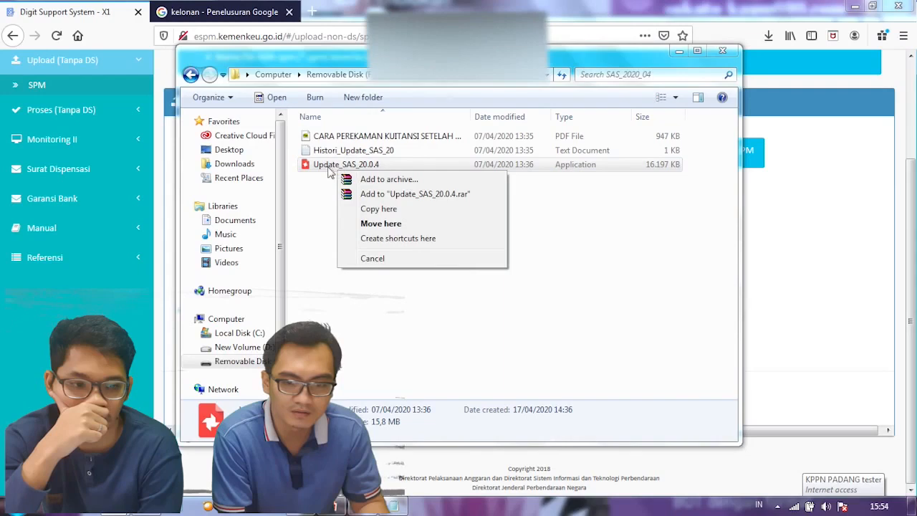
click(324, 166)
right_click(327, 167)
click(353, 191)
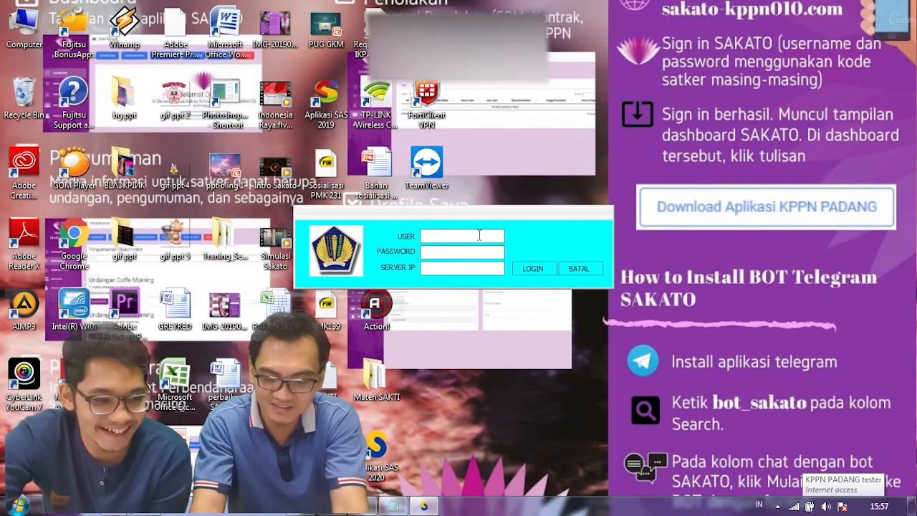
Step: Log in to the updater with the user name and password to upgrade SAS 2020 to 20.0.4
text(spm20)
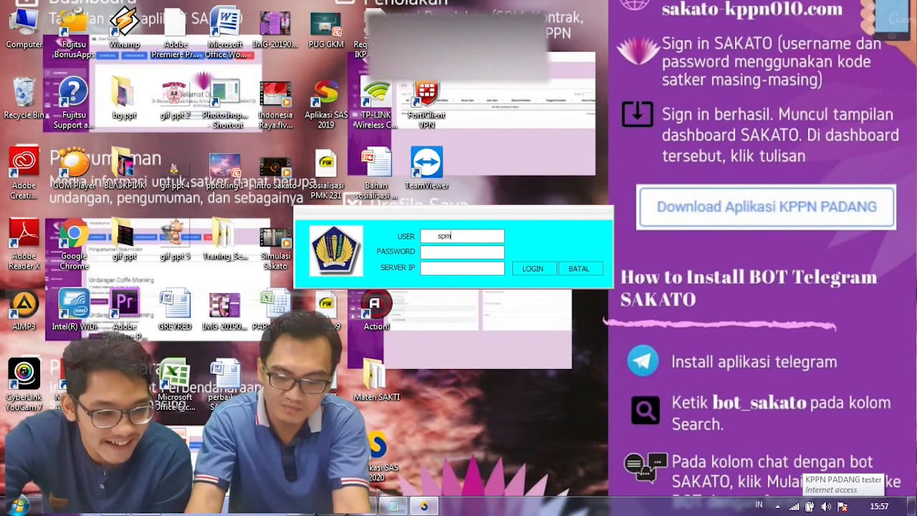
key(Tab)
text(*****)
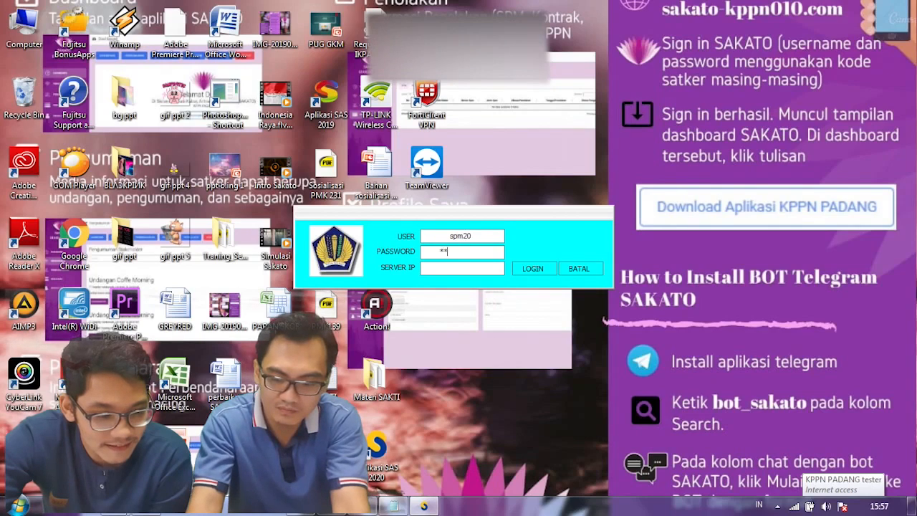
click(537, 271)
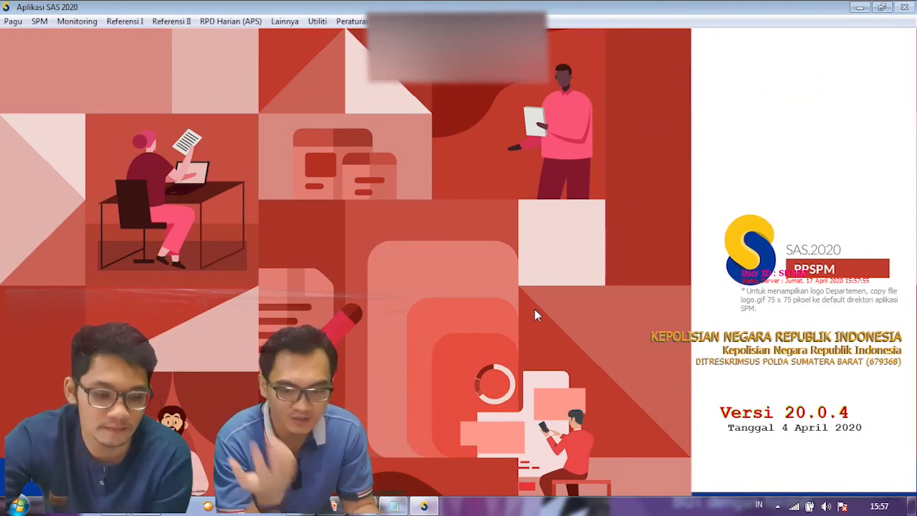
Step: In Transfer SPM, filter for 15-04-2020 Non GUP SPMs of supplier type (03) Pegawai
click(320, 22)
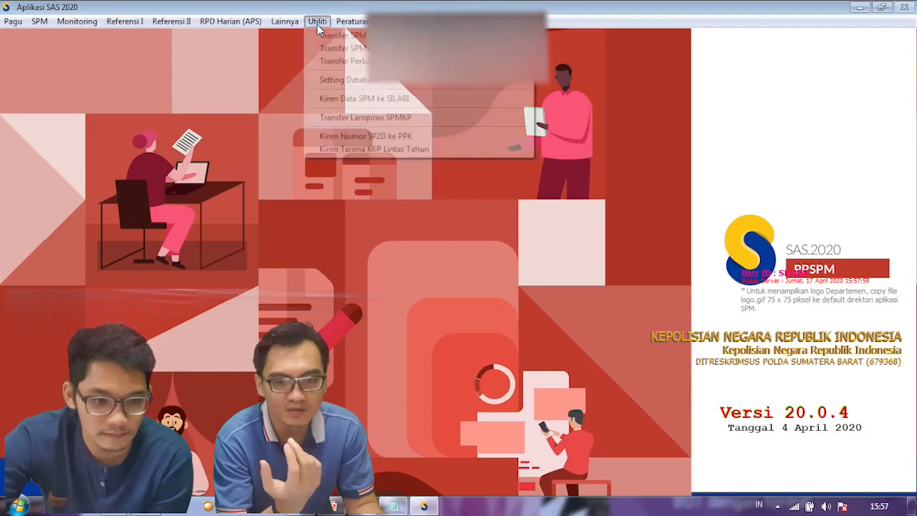
click(327, 35)
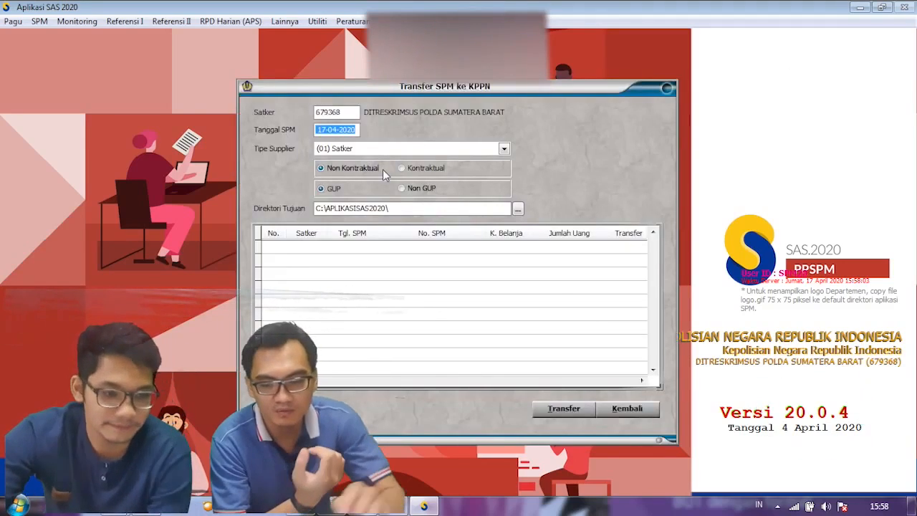
text(15-04-2020)
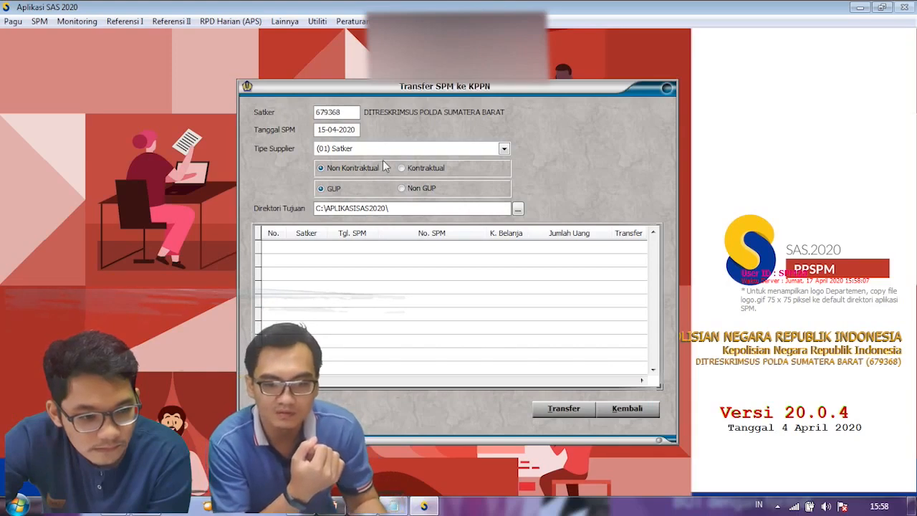
key(Tab)
click(423, 189)
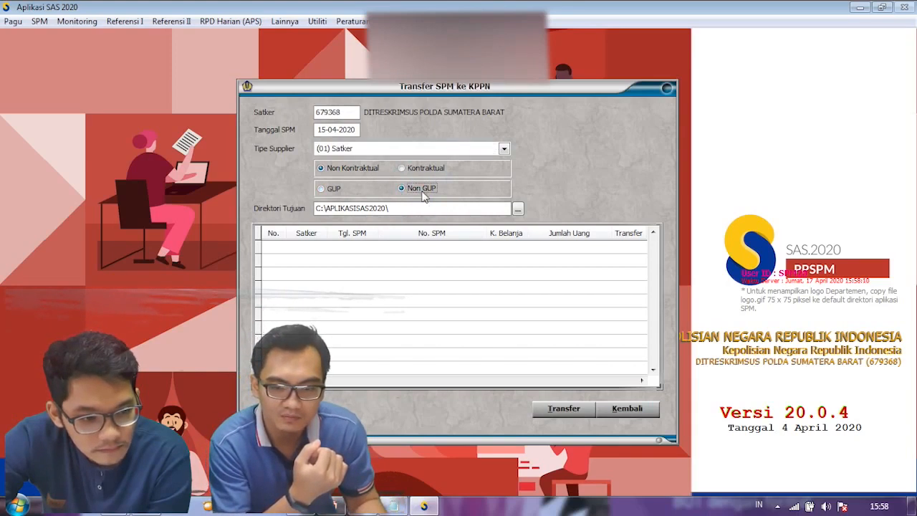
click(390, 152)
click(361, 185)
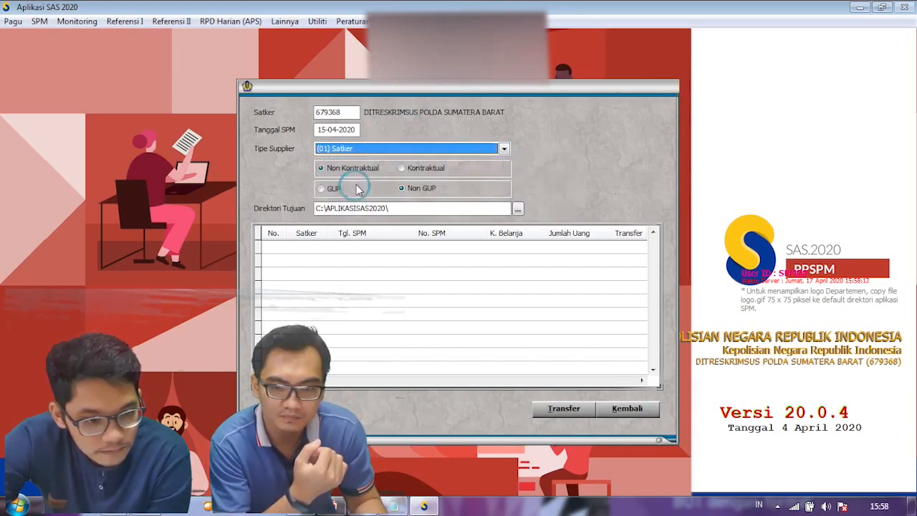
Step: Tick SPMs 00034 and 00035 and transfer them again, confirming with Lanjut and OK
click(629, 247)
click(630, 262)
click(630, 263)
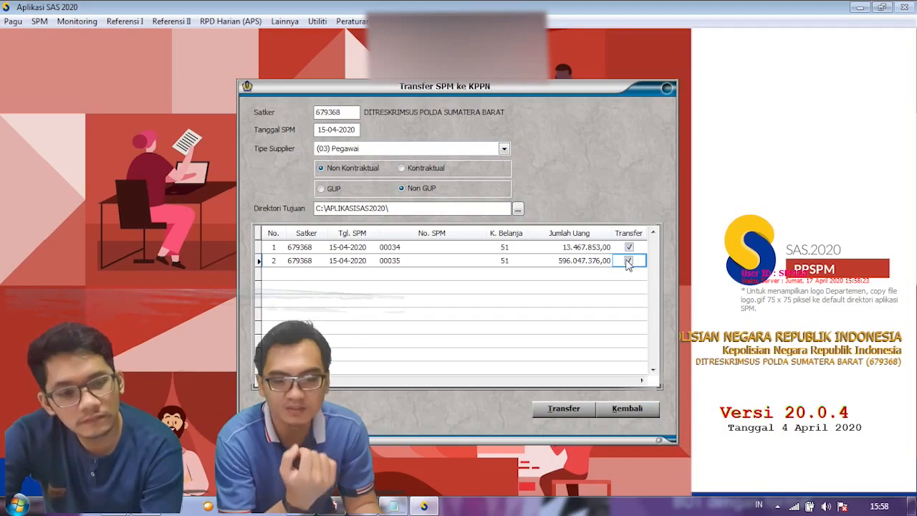
click(561, 409)
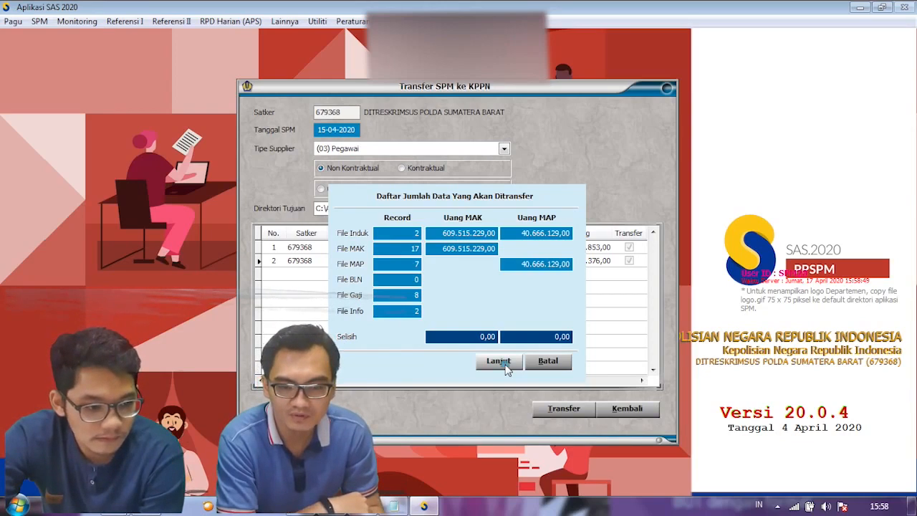
click(505, 364)
click(465, 287)
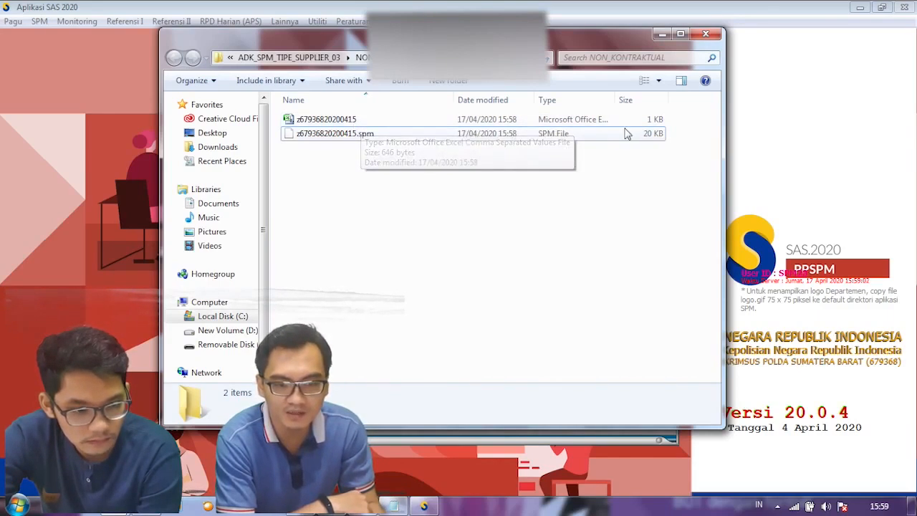
Step: Widen the Type column and uncheck 'Hide extensions for known file types' in Folder Options
double_click(609, 100)
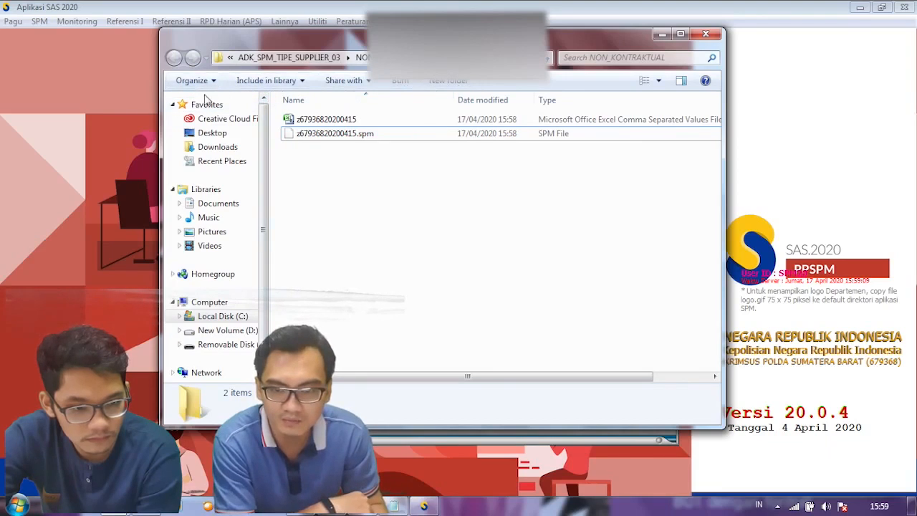
click(213, 83)
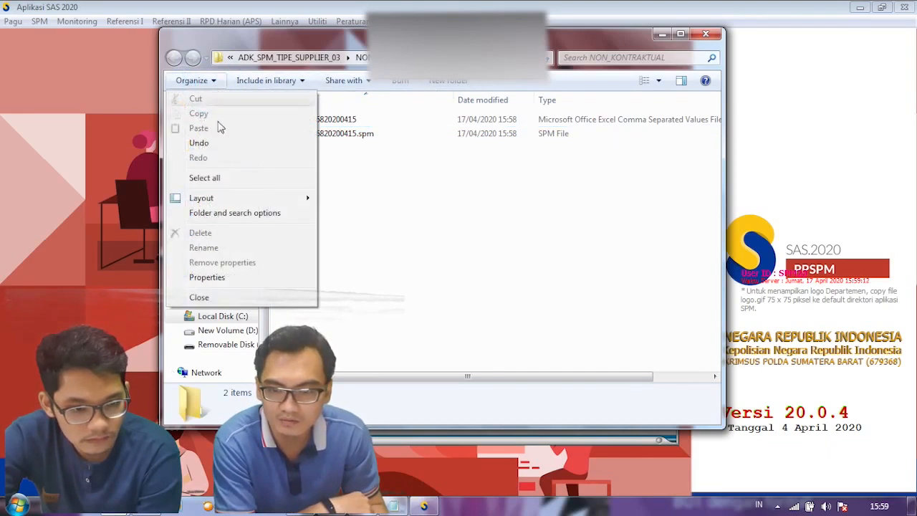
click(213, 214)
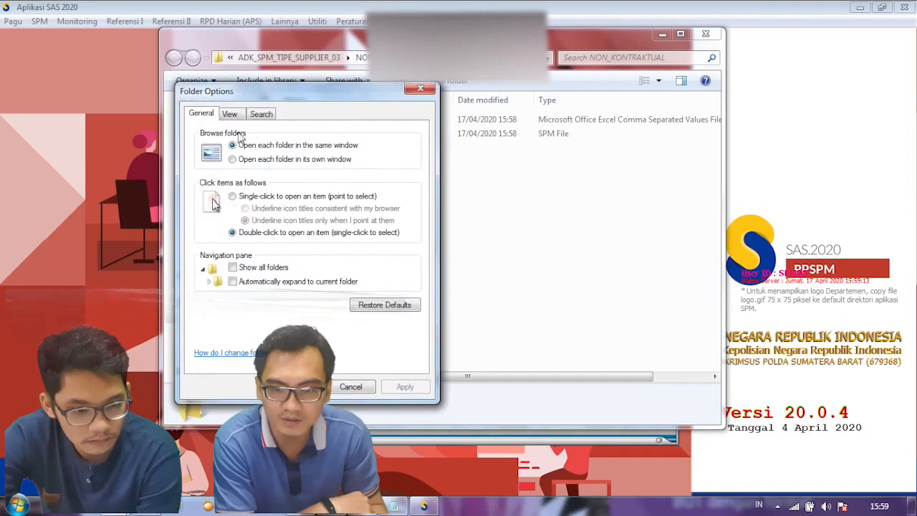
click(229, 114)
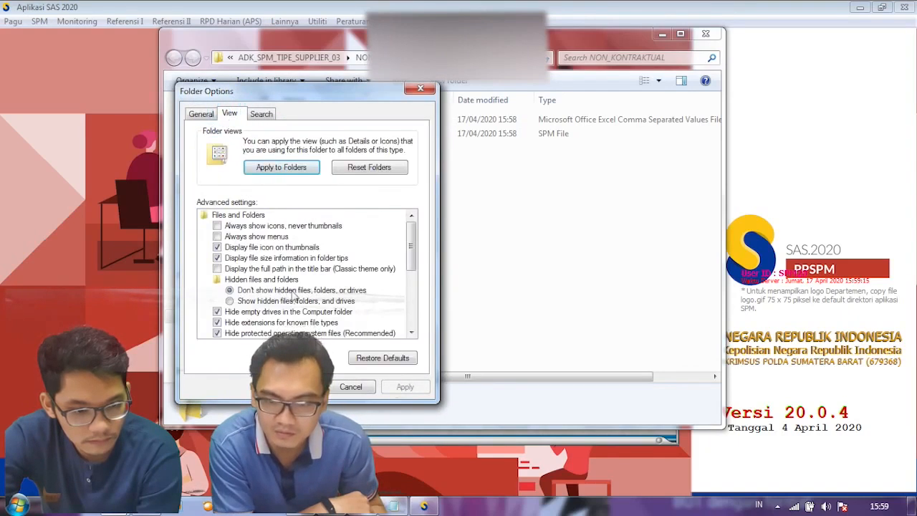
click(289, 323)
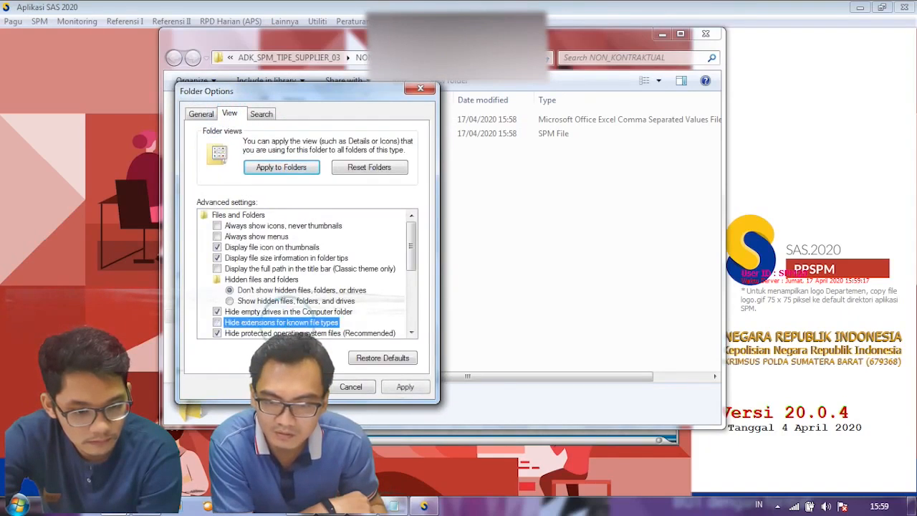
click(404, 387)
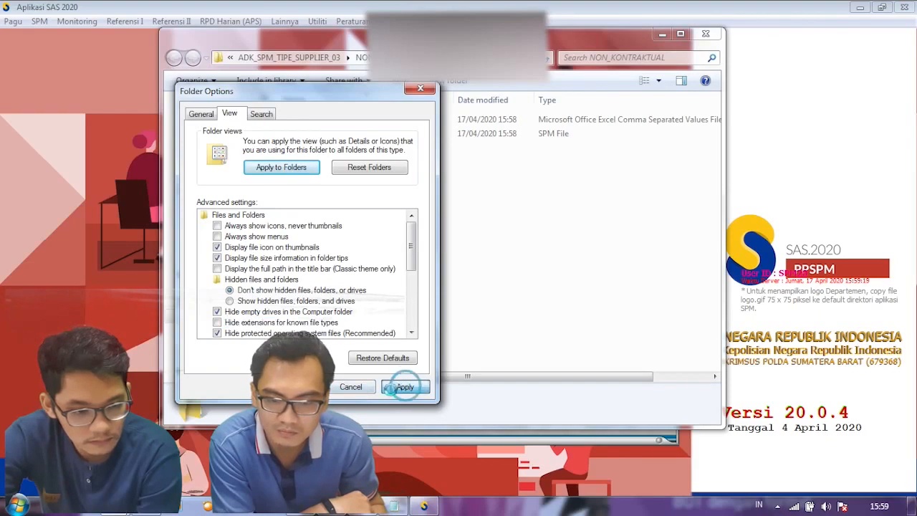
click(298, 387)
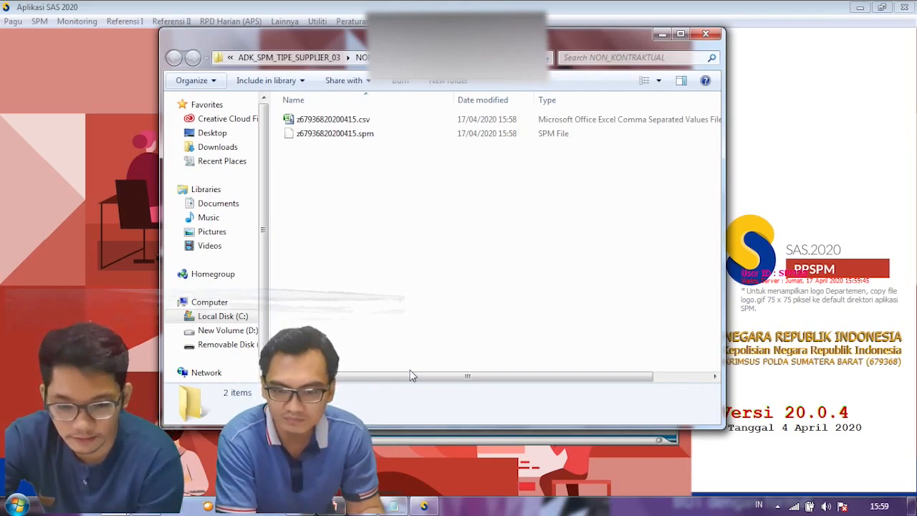
mouse_move(334, 506)
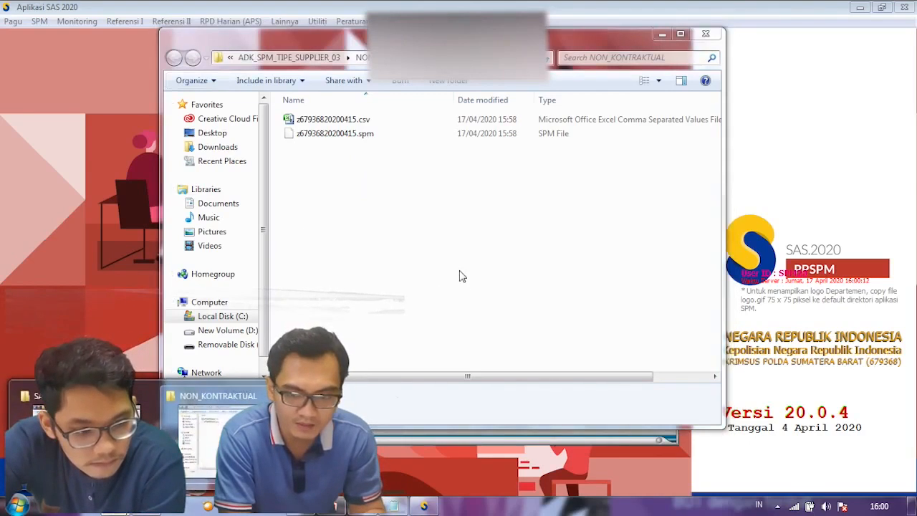
mouse_move(78, 430)
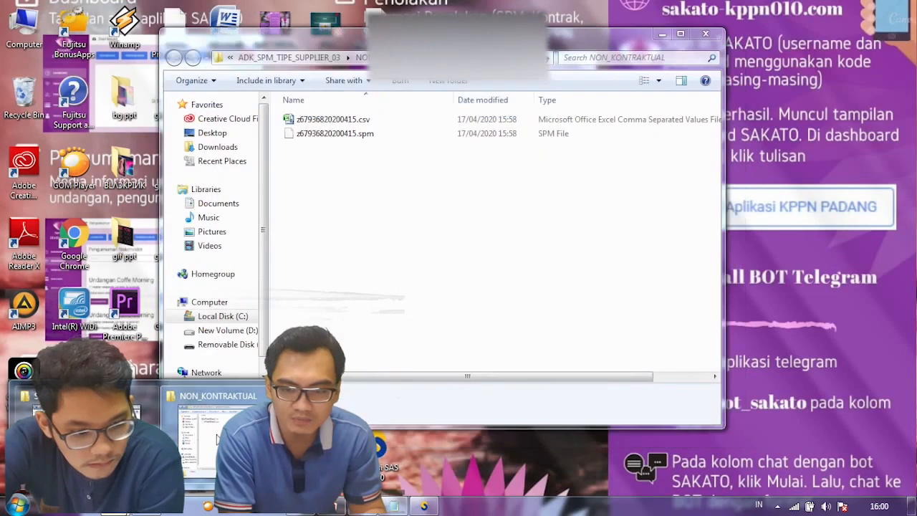
click(215, 437)
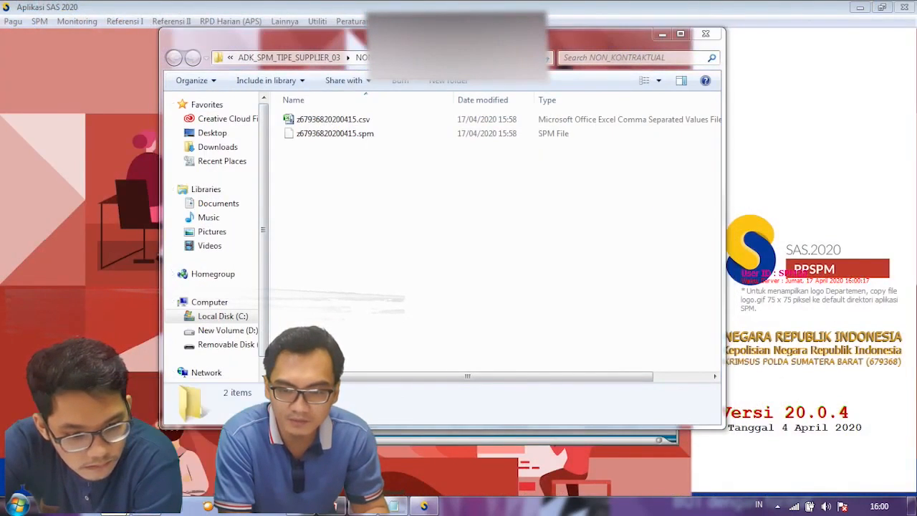
Step: Open 679368 on the removable disk and check adk_spm_tipe_supplier_03\non_kontraktual's SPM file
key(alt+Tab)
click(248, 365)
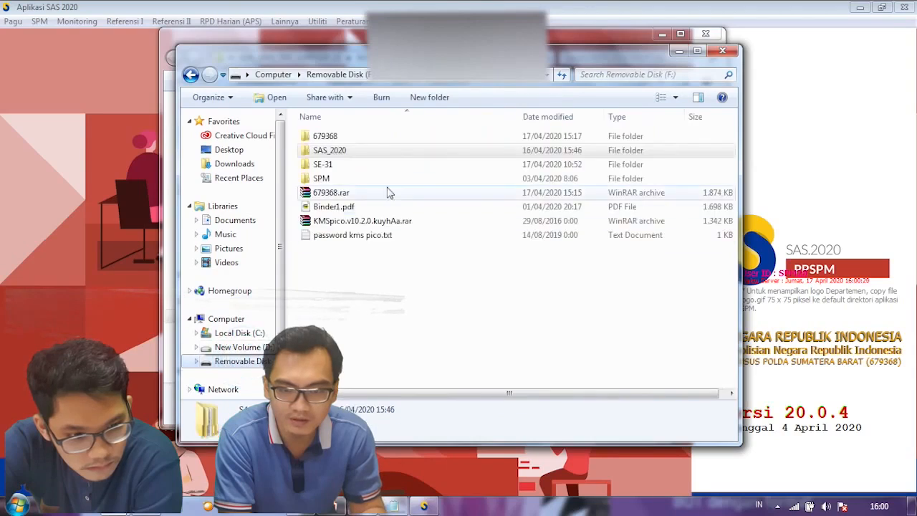
double_click(338, 142)
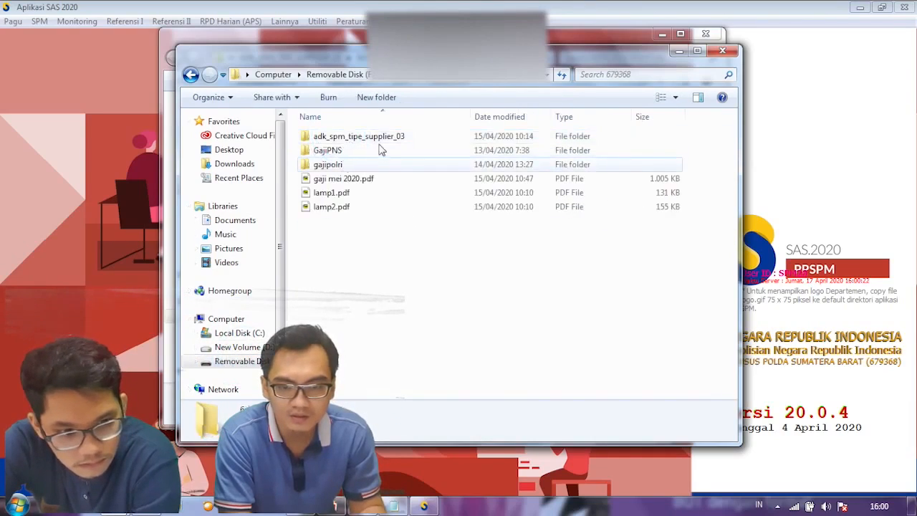
double_click(383, 137)
double_click(367, 140)
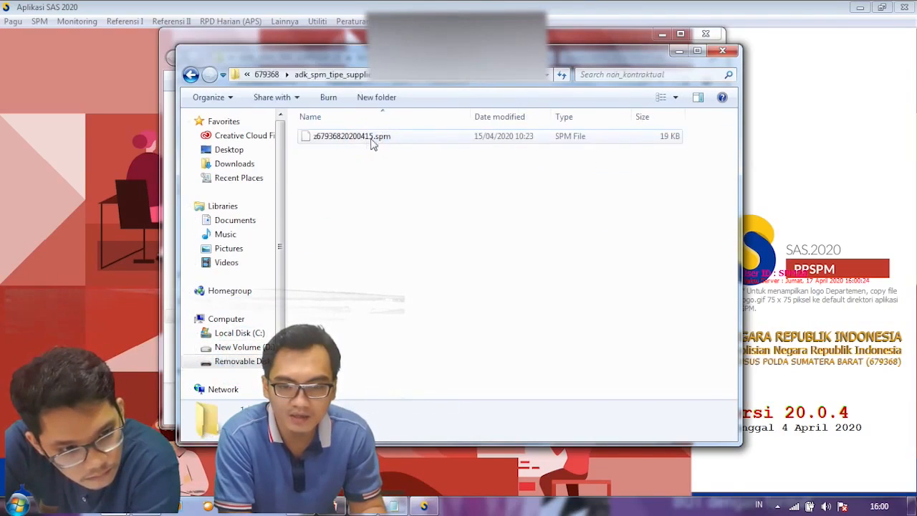
click(361, 75)
click(352, 75)
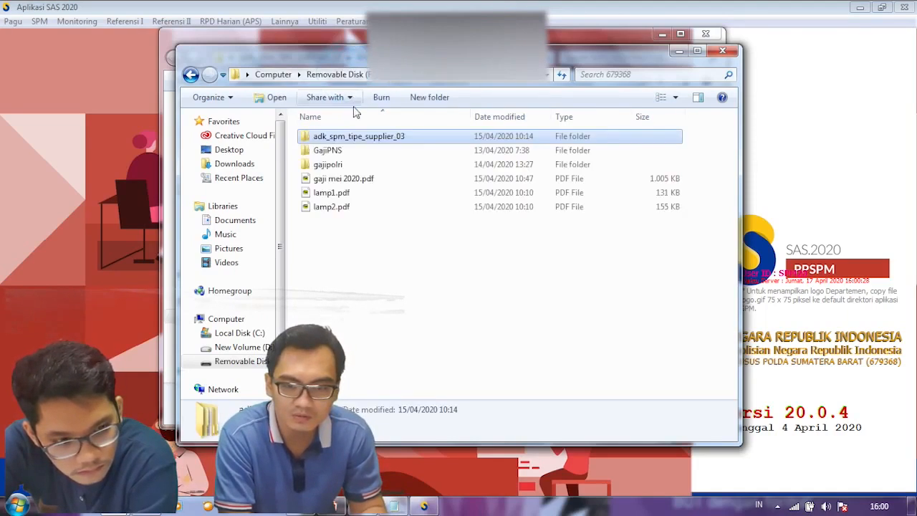
Step: Look inside the GajiPNS and gajipolri folders, returning to 679368 each time
double_click(342, 152)
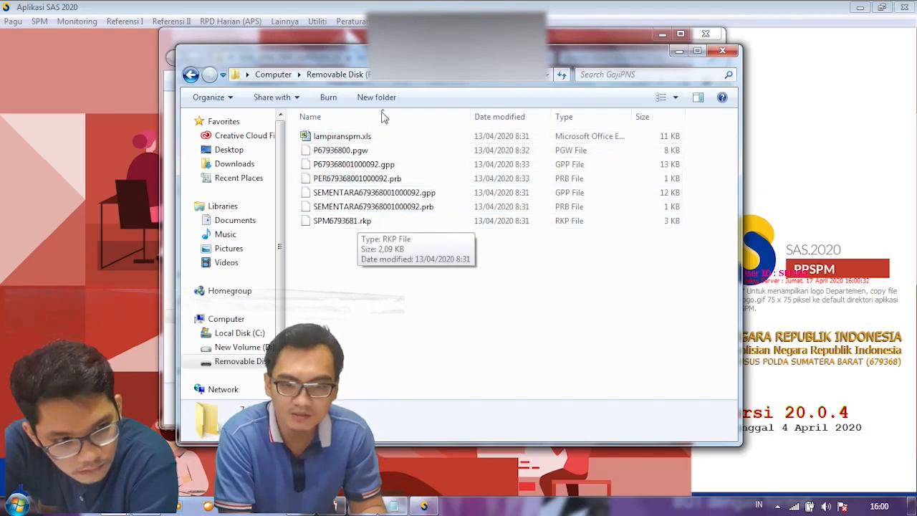
click(404, 80)
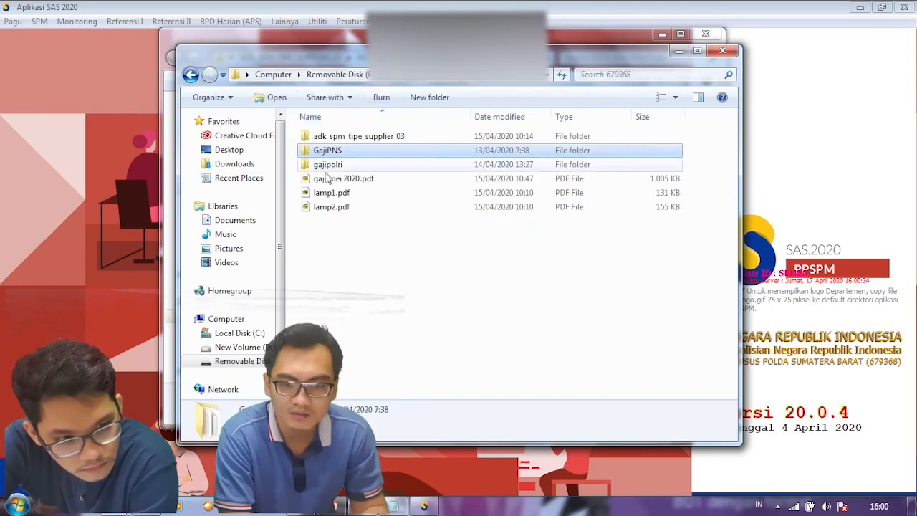
double_click(329, 165)
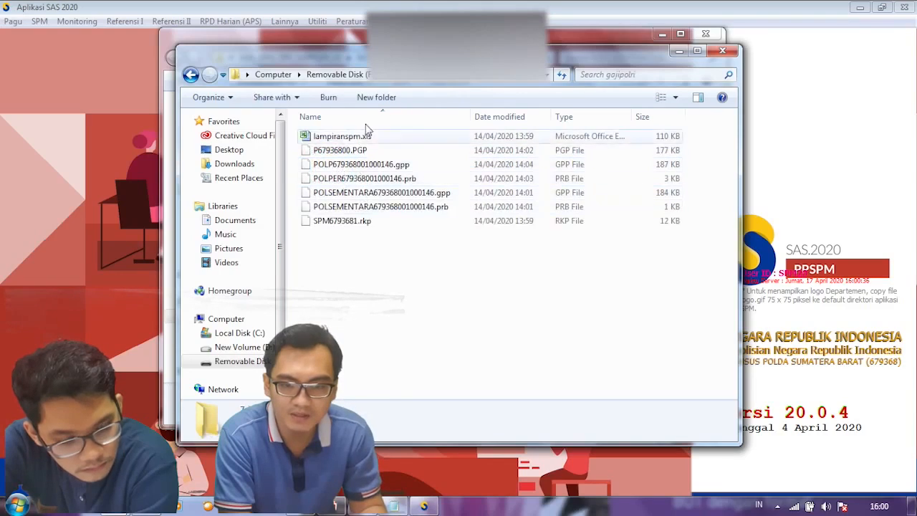
key(BackSpace)
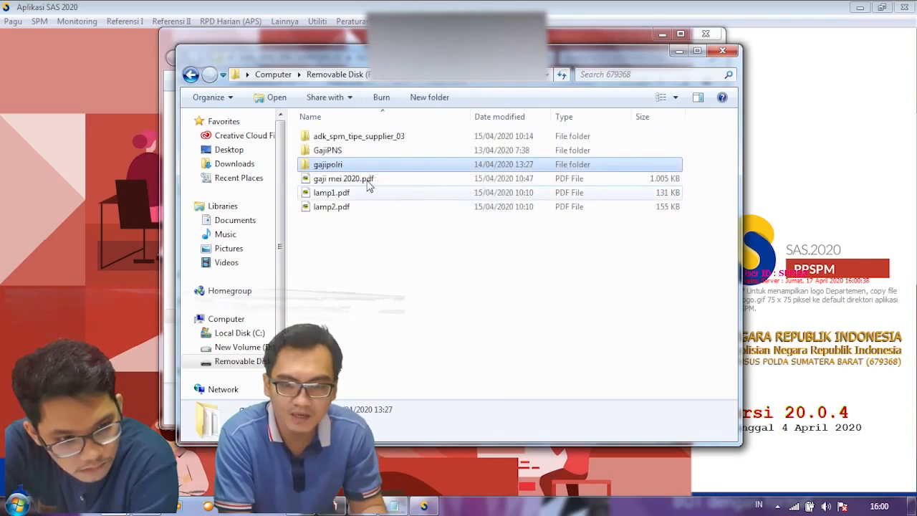
Step: Open gaji mei 2020.pdf and scroll through its first pages
double_click(368, 181)
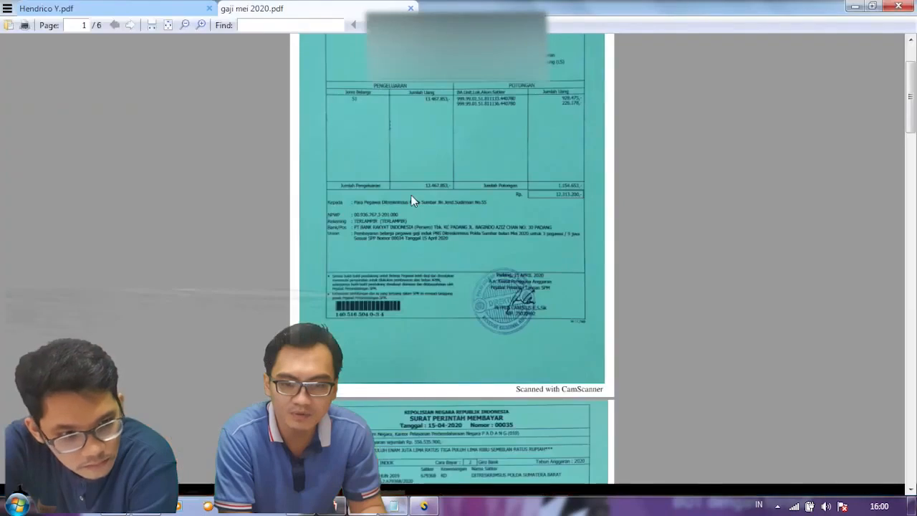
scroll(406, 204, down, 5)
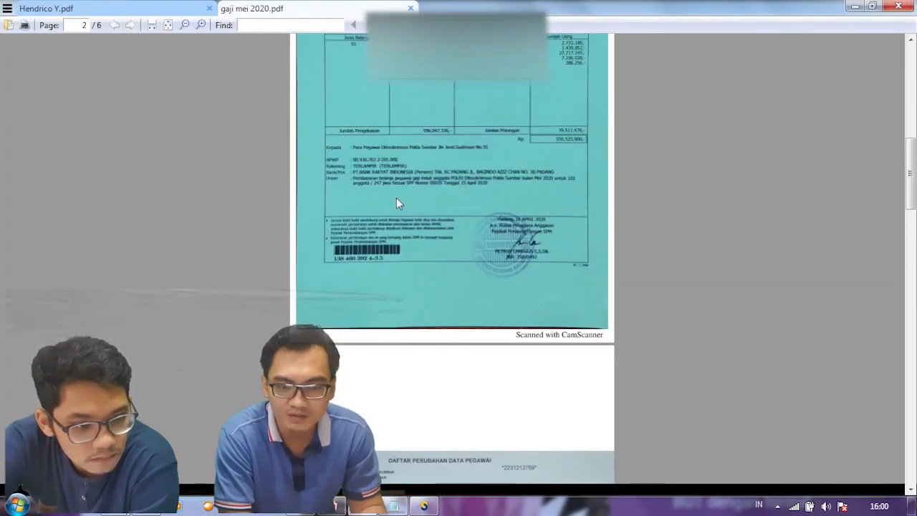
scroll(402, 199, up, 3)
scroll(473, 222, up, 2)
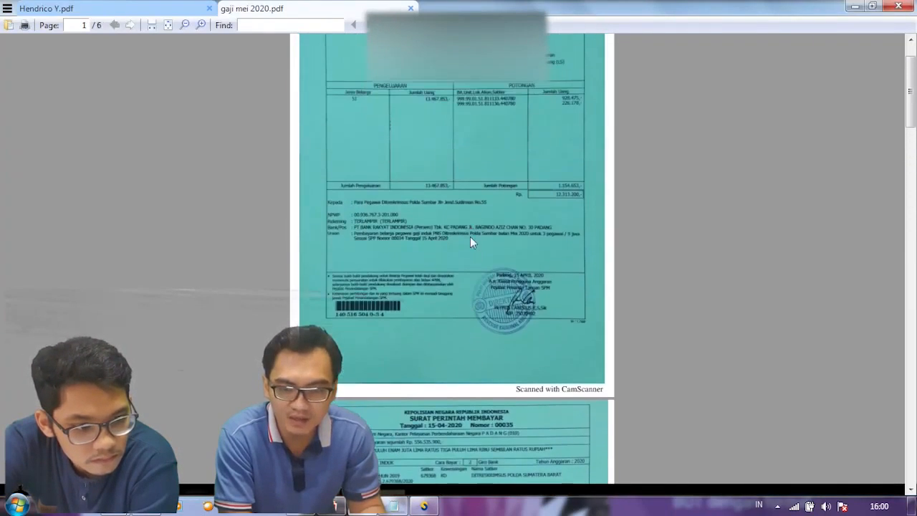
scroll(508, 338, up, 1)
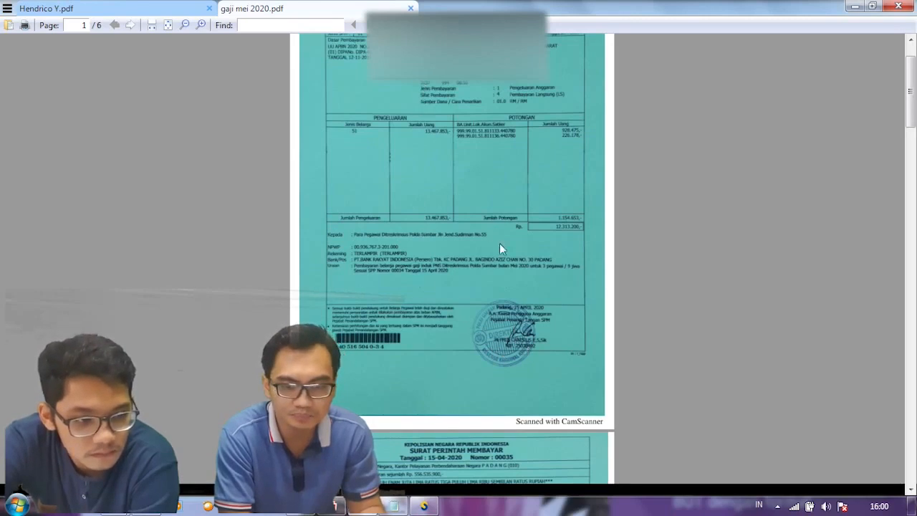
scroll(489, 230, down, 10)
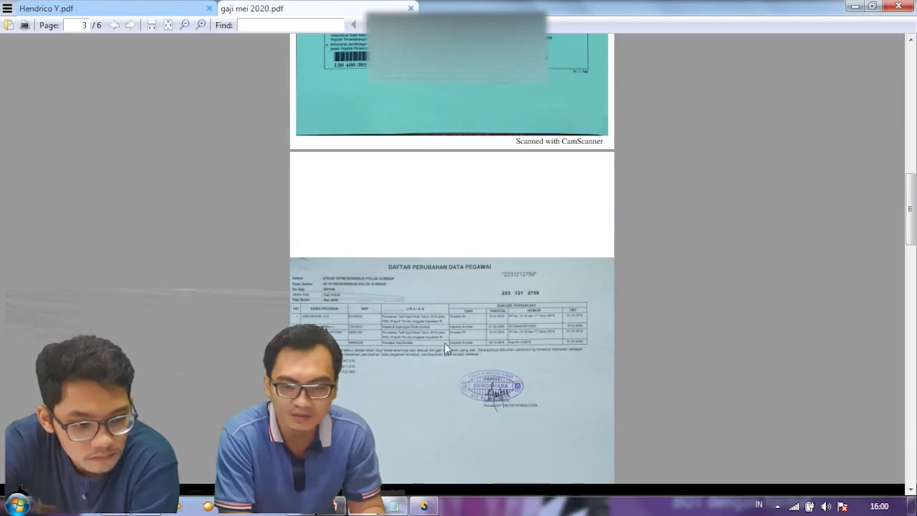
scroll(441, 337, down, 3)
Step: Zoom in three levels, read through to page 6 of 6, then close the PDF
click(201, 25)
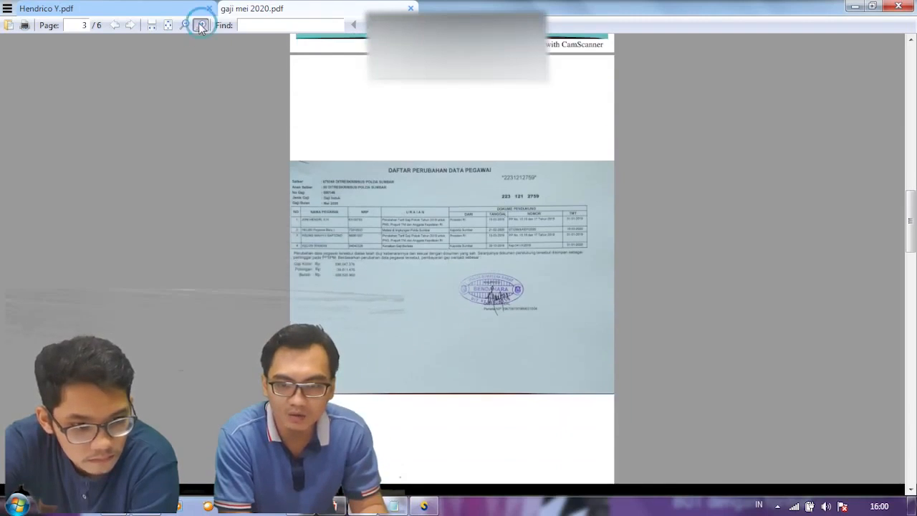
click(200, 25)
click(201, 25)
scroll(344, 238, down, 3)
scroll(344, 237, down, 10)
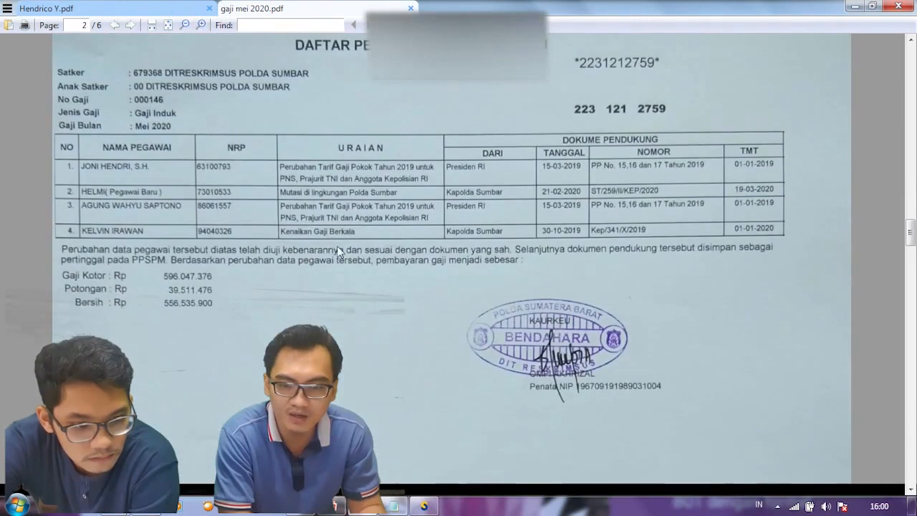
scroll(334, 266, down, 8)
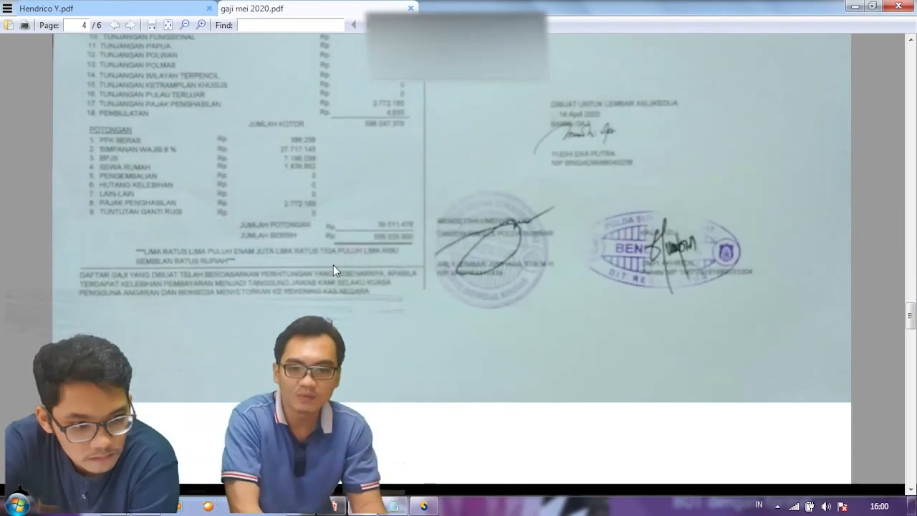
scroll(334, 266, up, 1)
scroll(337, 271, down, 10)
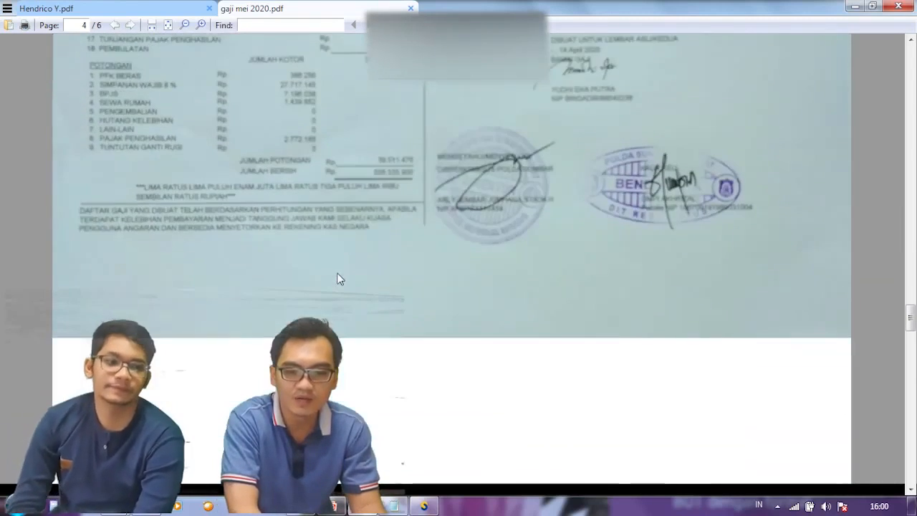
scroll(335, 285, down, 15)
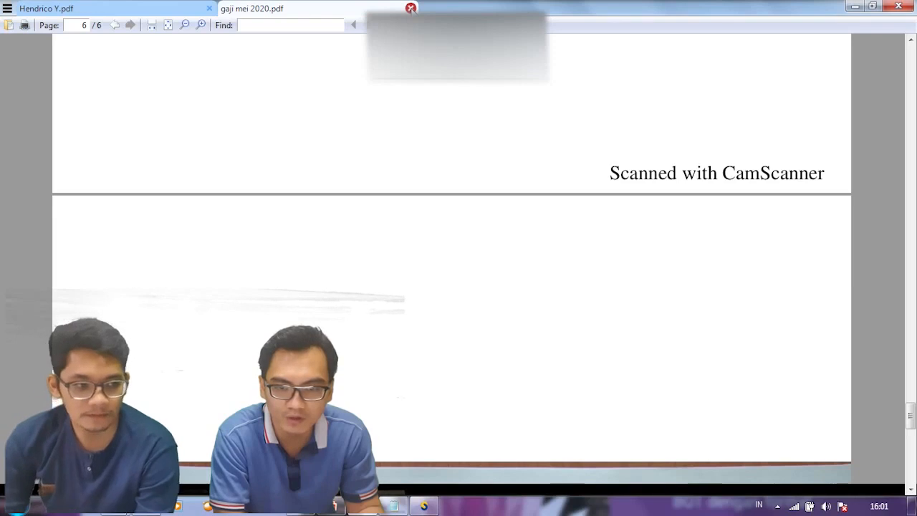
click(410, 8)
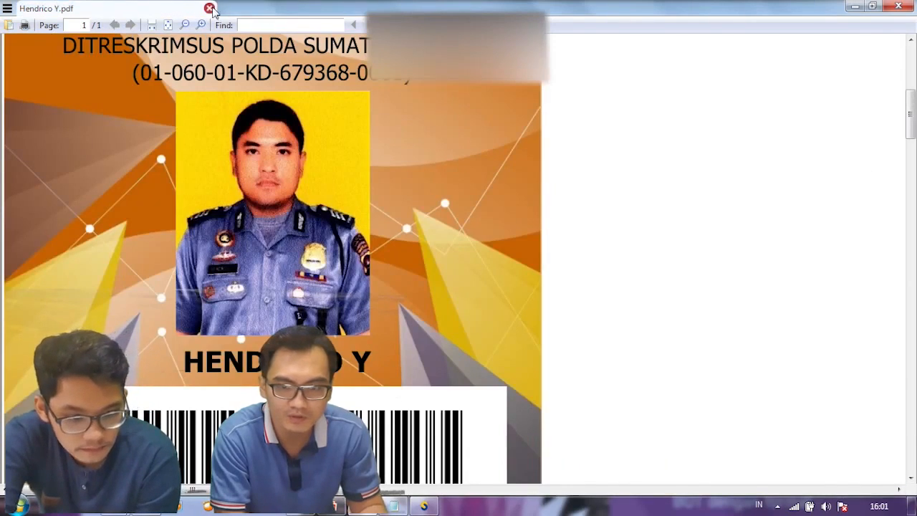
Step: Close the ID-card PDF and review 679368's contents from the Removable Disk (F:) root
click(210, 8)
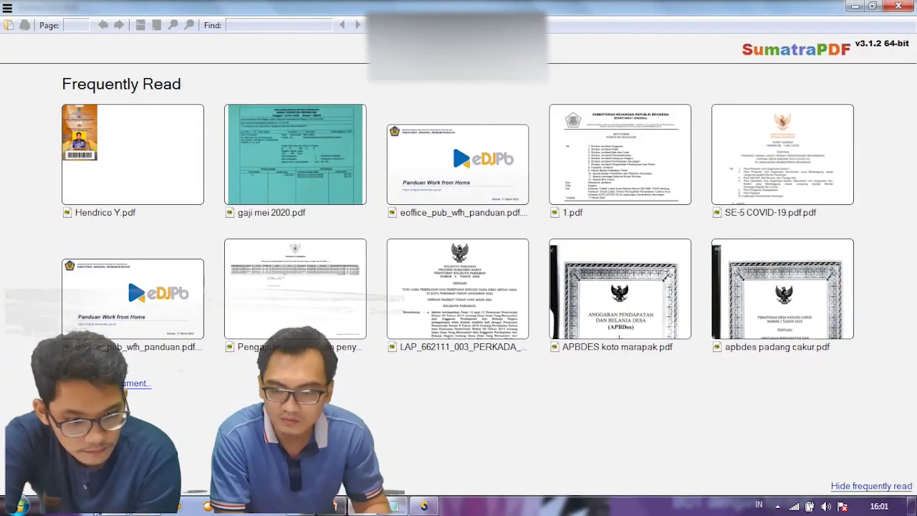
click(175, 506)
click(228, 440)
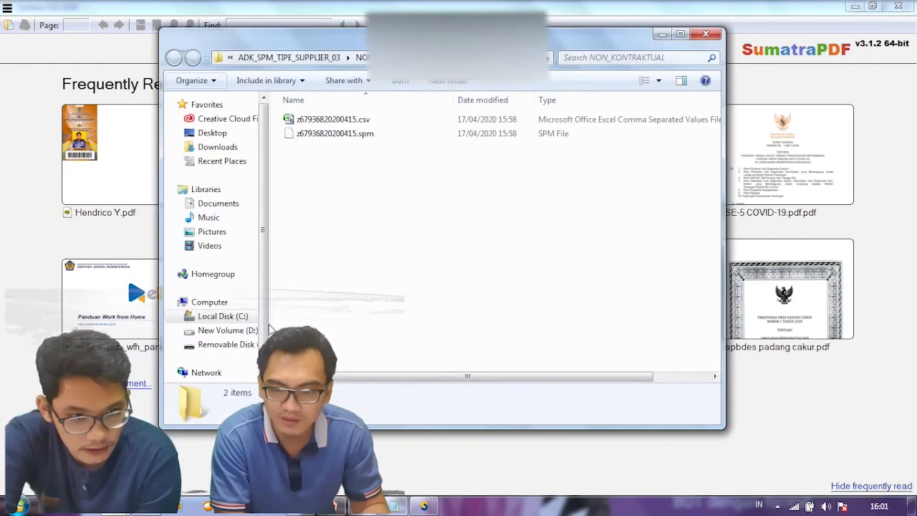
click(175, 506)
click(93, 441)
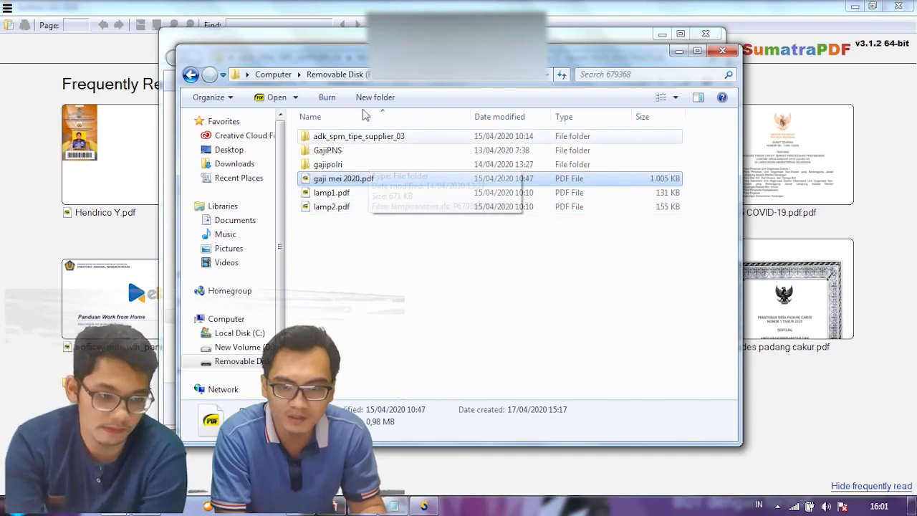
click(352, 76)
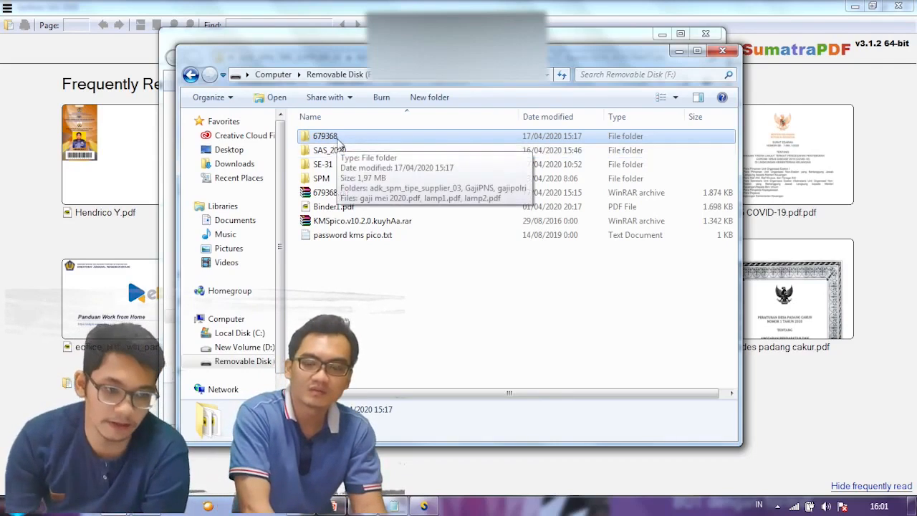
double_click(336, 138)
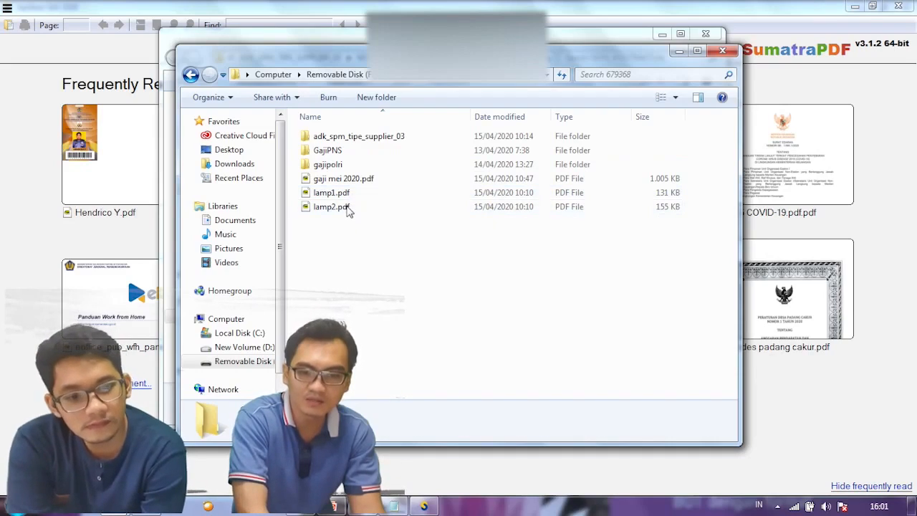
click(357, 81)
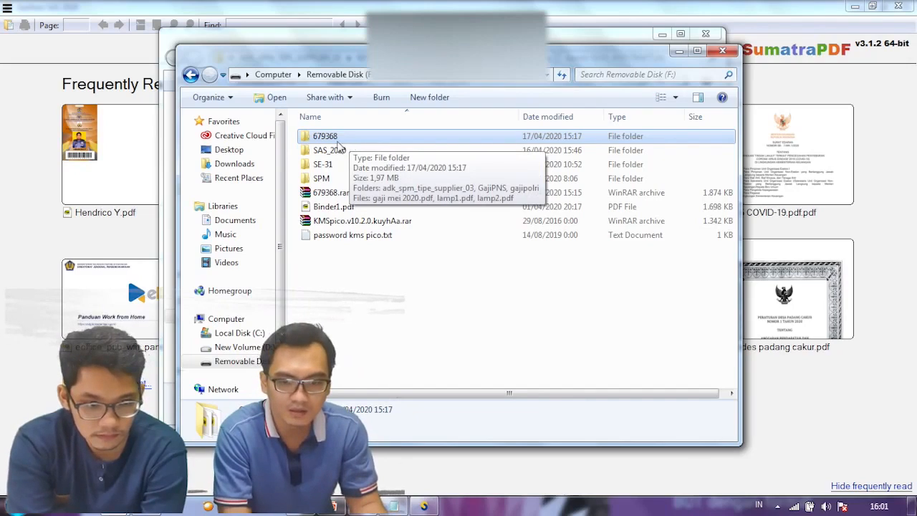
Step: Archive the 679368 folder in WinRAR using the ZIP format, producing 679368.zip
right_click(334, 143)
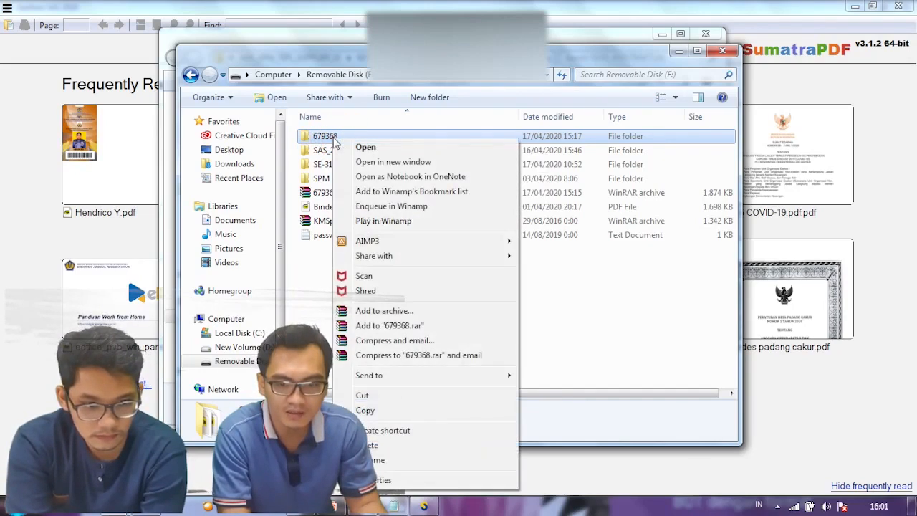
click(379, 315)
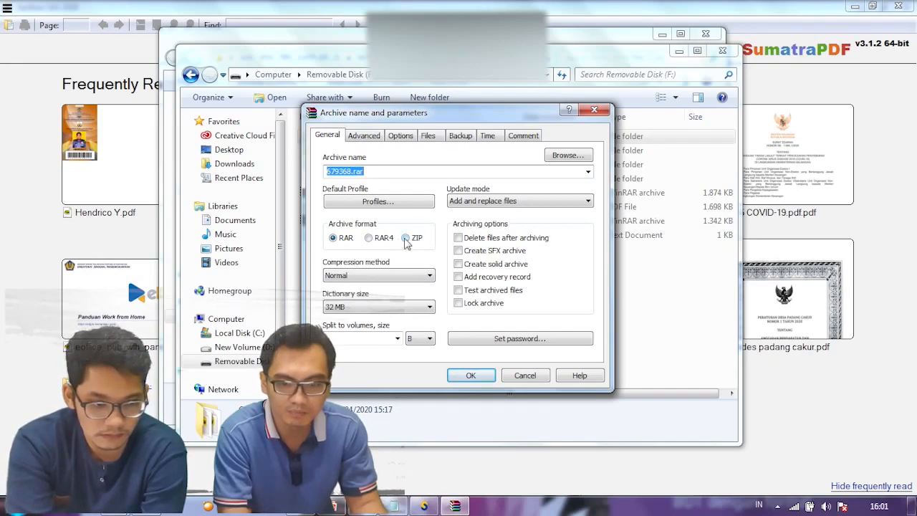
click(405, 239)
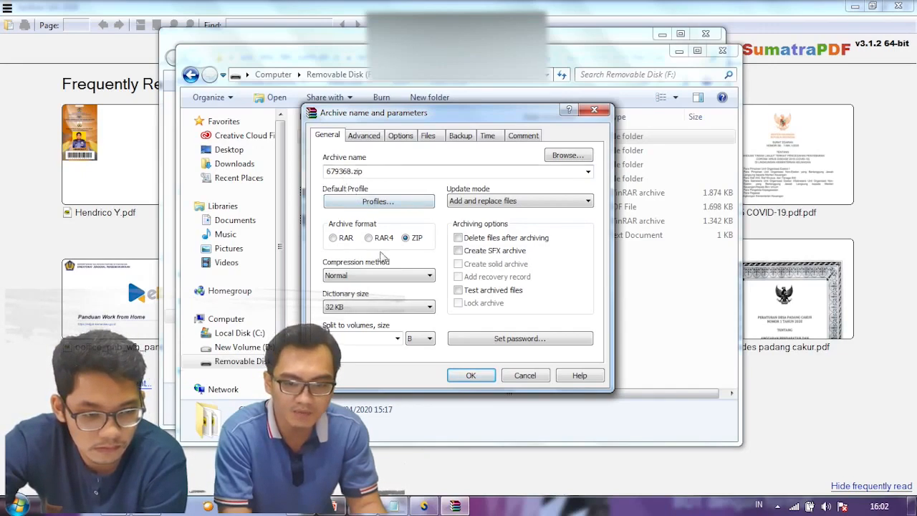
click(463, 381)
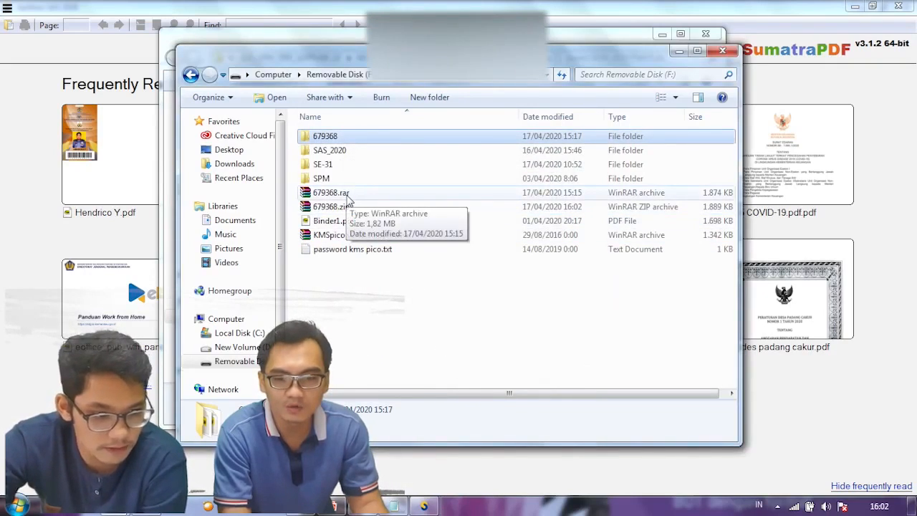
Step: Move and resize the Removable Disk (F:) and SPM data folder windows so both fit on screen
drag(446, 52, 439, 154)
drag(462, 34, 492, 16)
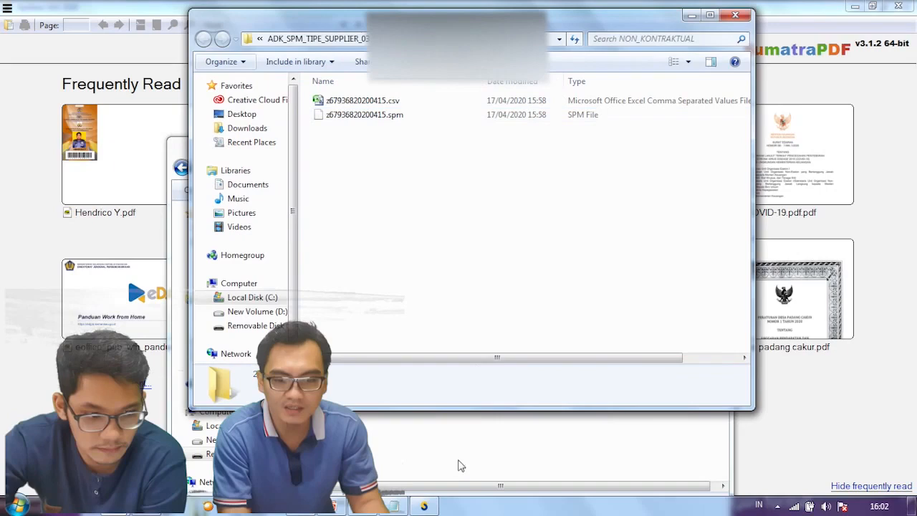
drag(478, 409, 496, 179)
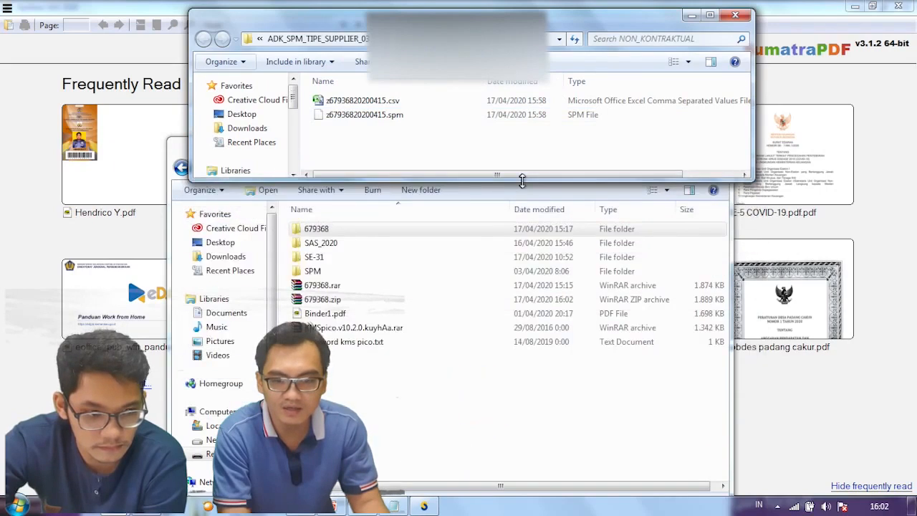
click(189, 153)
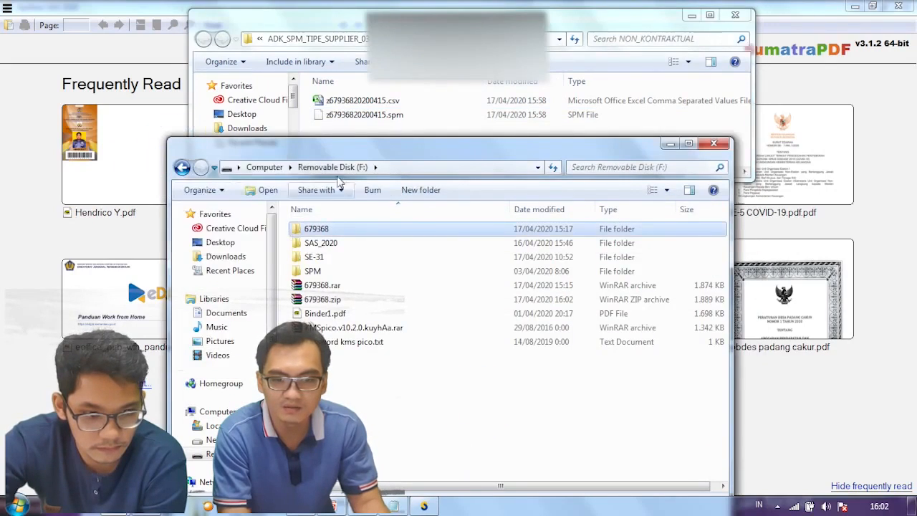
drag(475, 140, 470, 205)
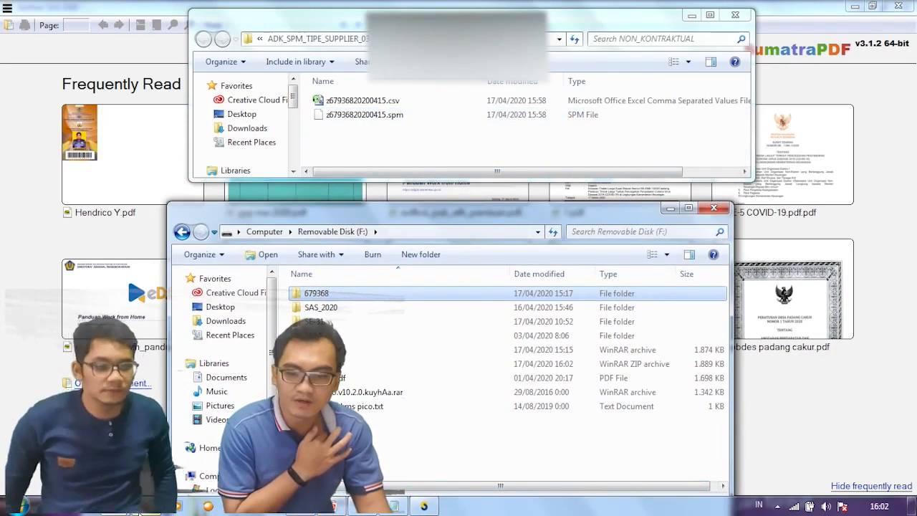
Step: Show DIGIT's Form SPM page with both folder windows restored over it
click(209, 506)
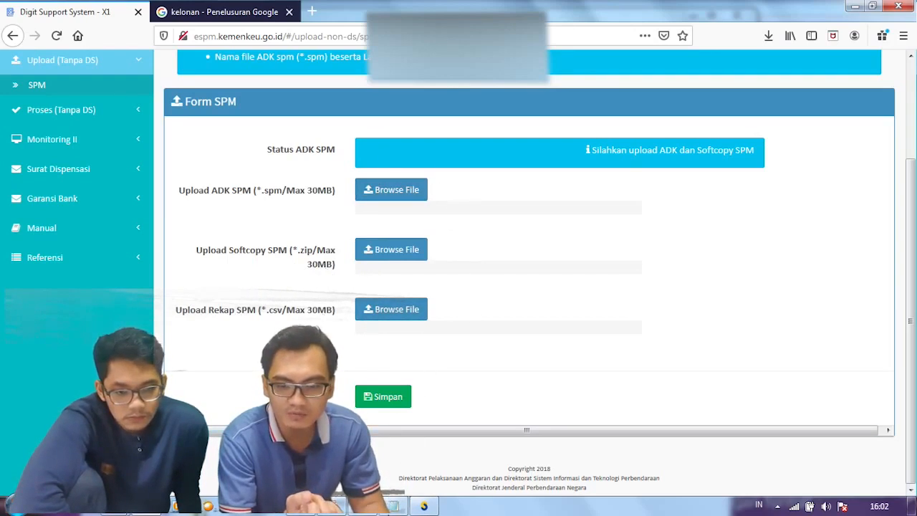
click(119, 506)
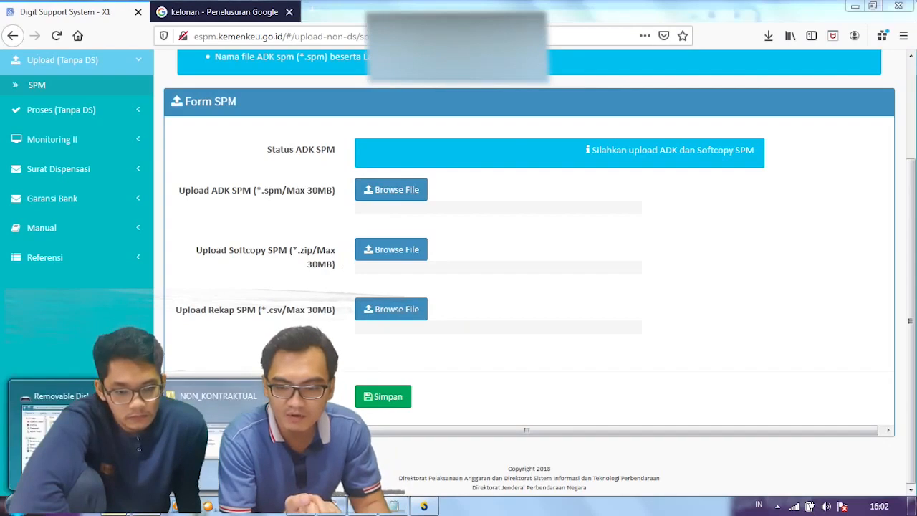
click(215, 437)
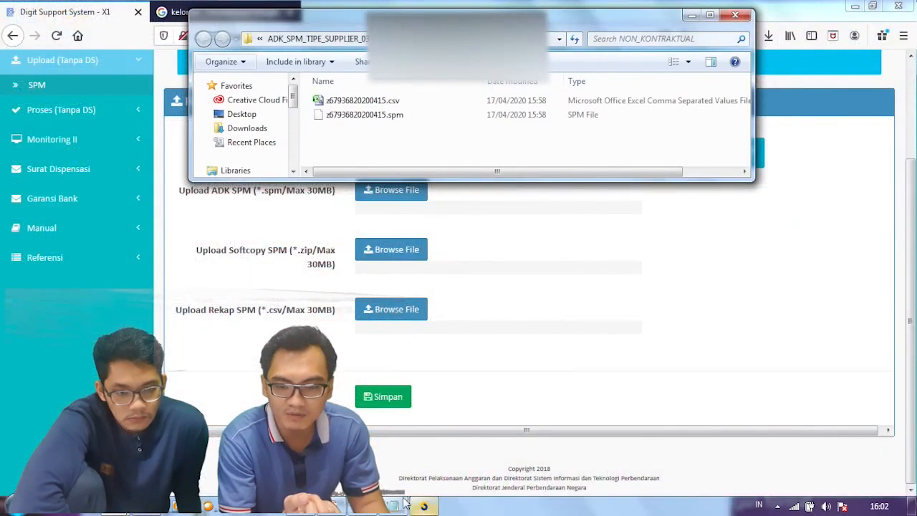
click(119, 506)
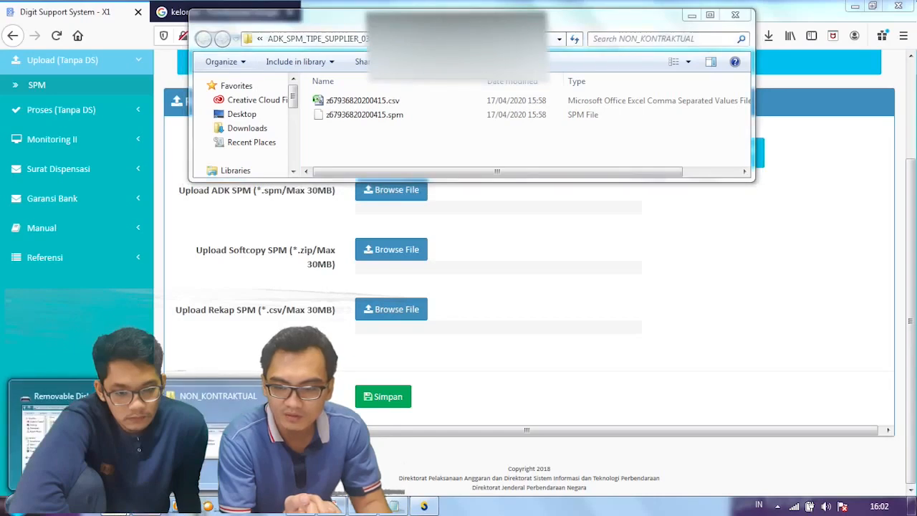
click(40, 437)
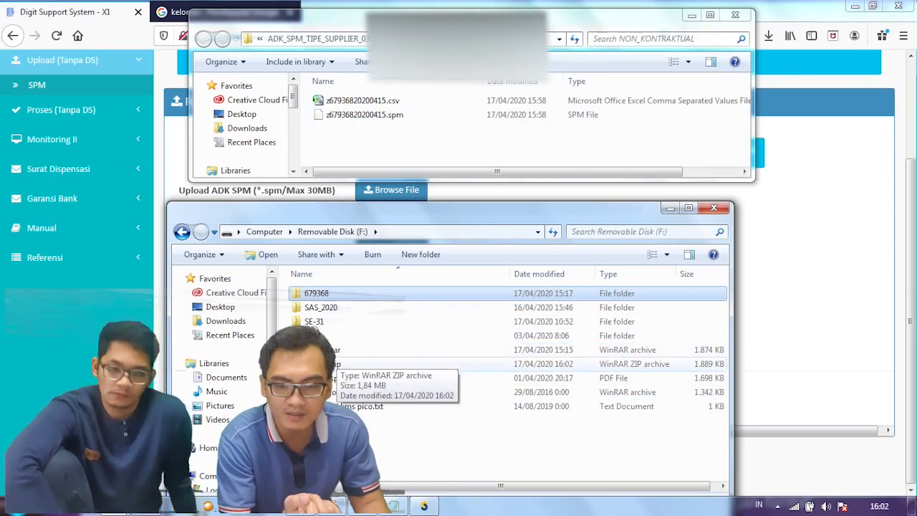
click(364, 117)
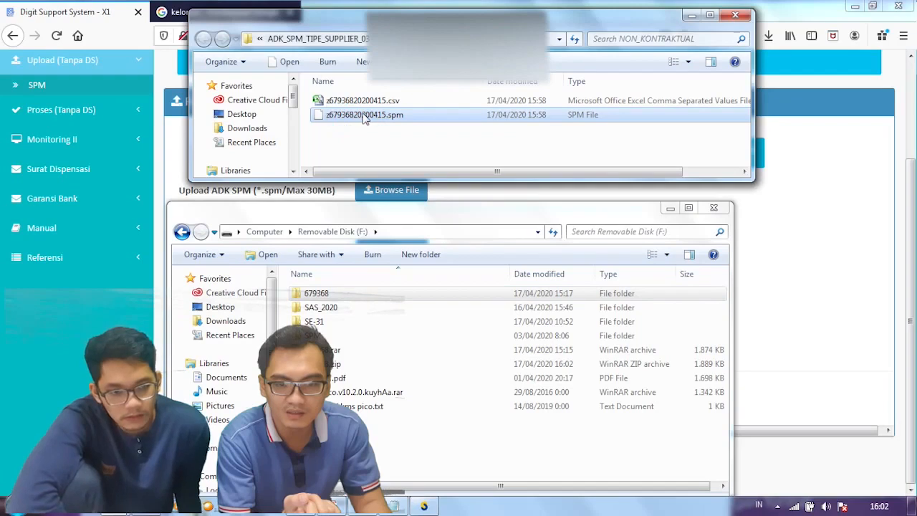
right_click(364, 117)
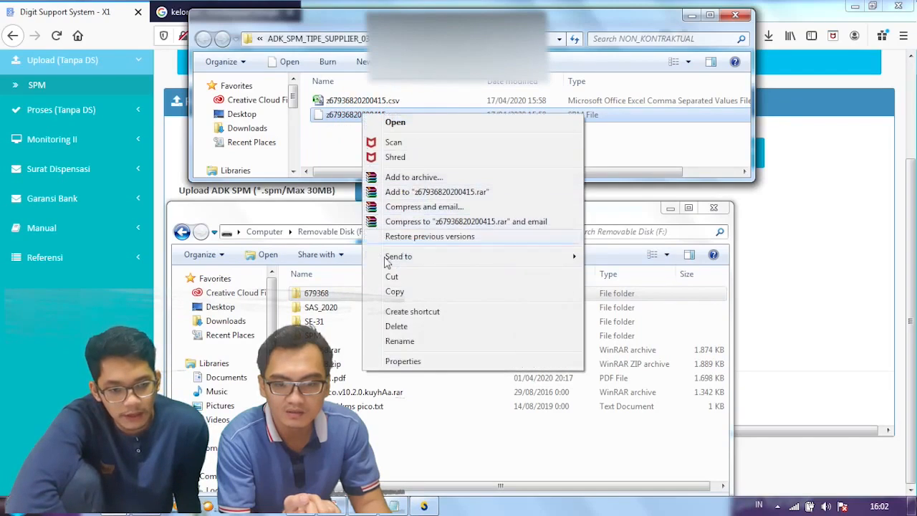
click(407, 346)
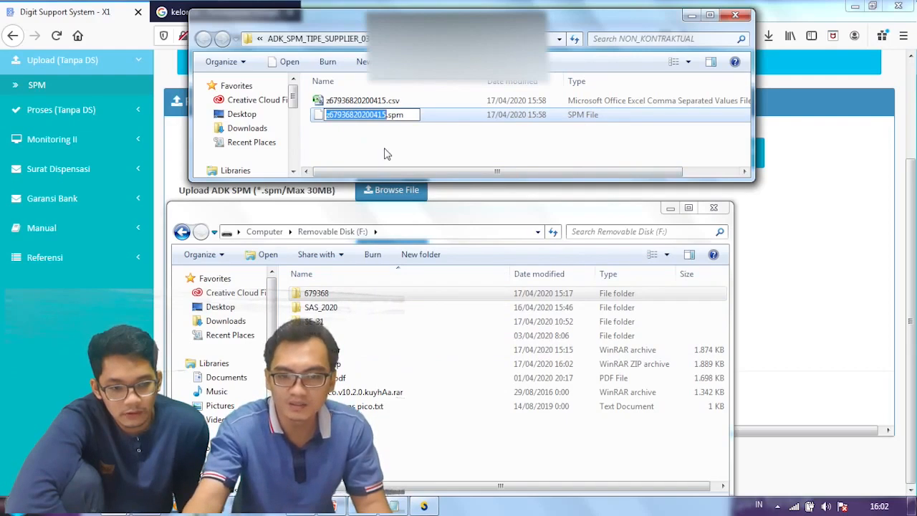
right_click(364, 115)
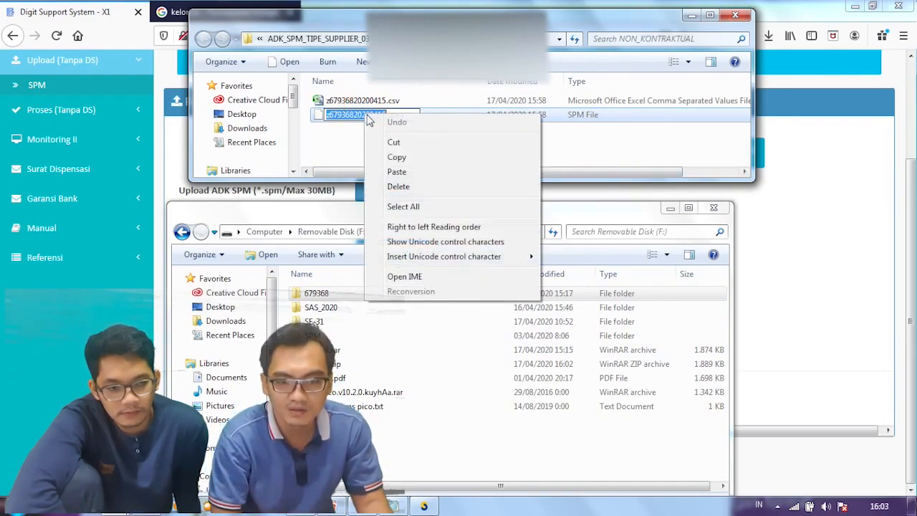
click(387, 156)
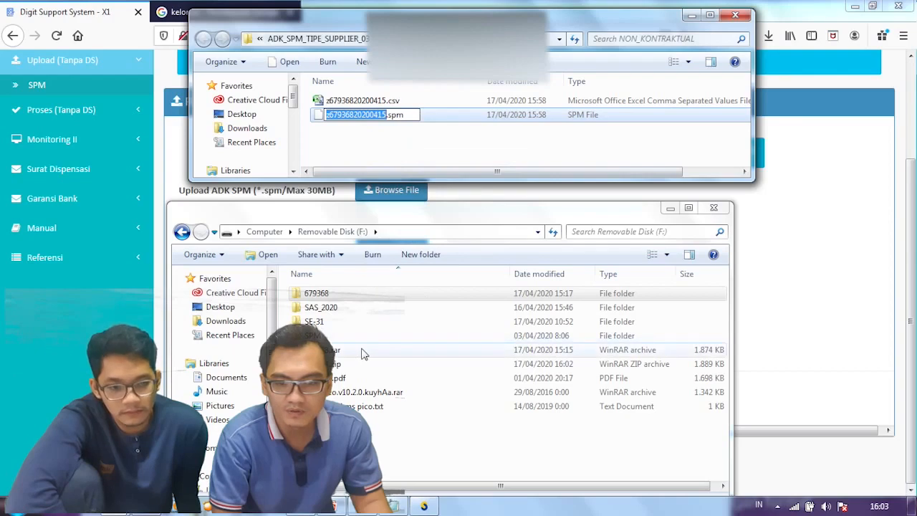
click(359, 349)
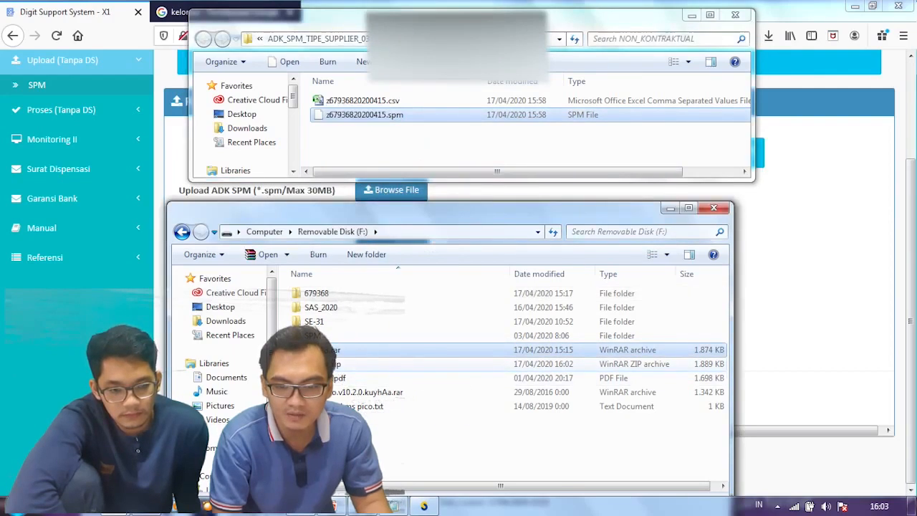
Step: Rename the removable disk's 679368.zip archive to z67936820200415.zip
click(346, 364)
right_click(324, 364)
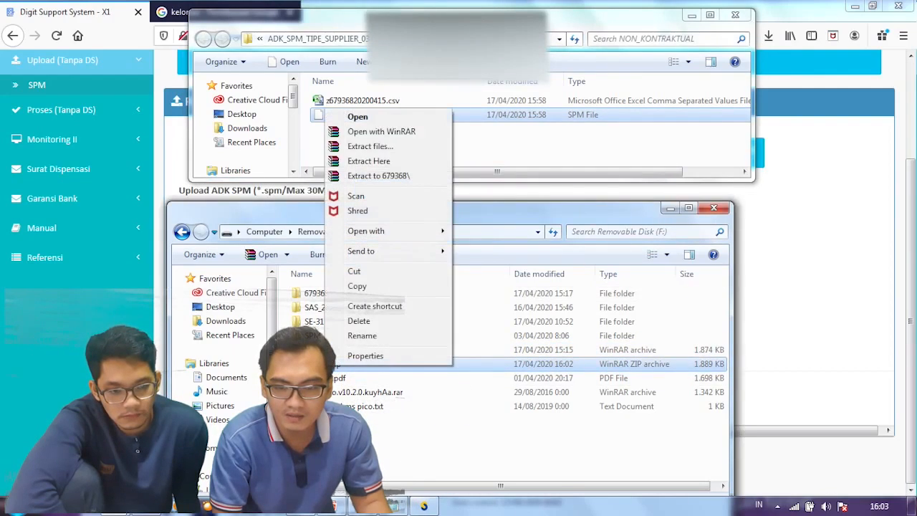
click(364, 337)
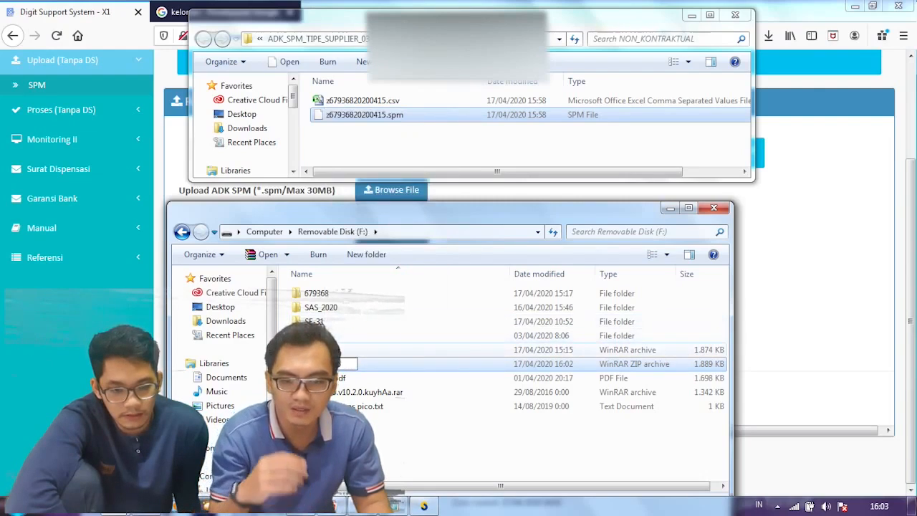
right_click(322, 363)
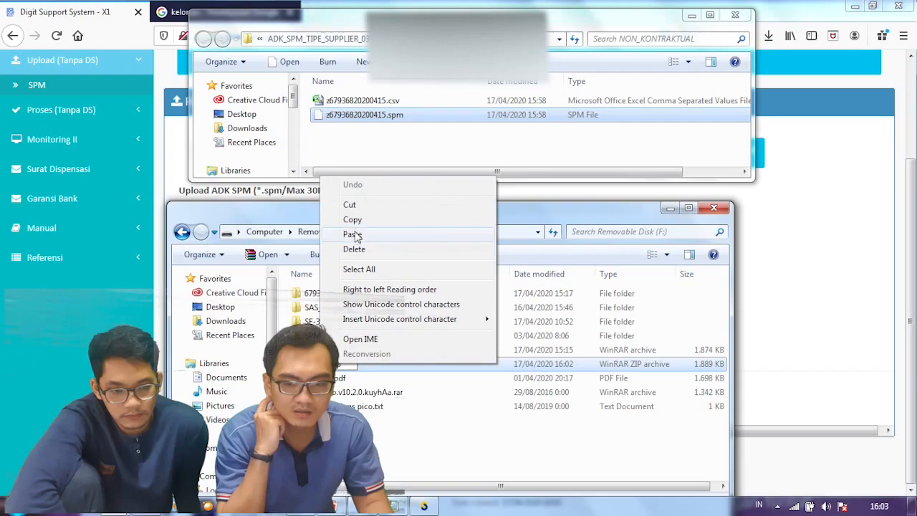
click(353, 235)
click(408, 427)
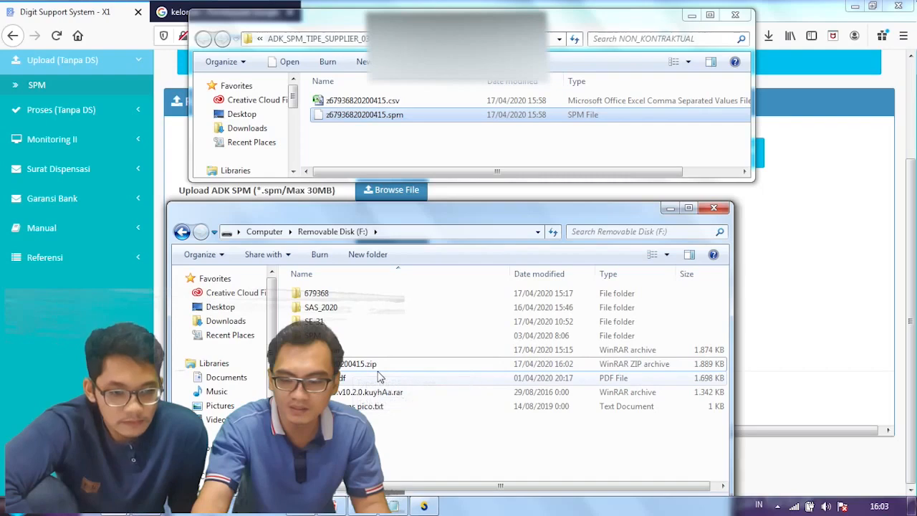
Step: Copy z67936820200415.zip into NON_KONTRAKTUAL beside the matching .csv and .spm files
right_click(383, 147)
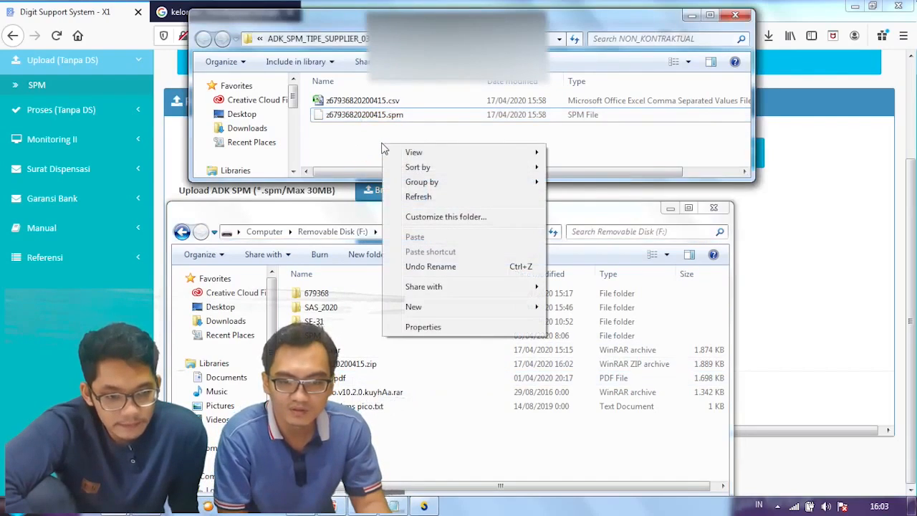
click(373, 363)
right_click(382, 362)
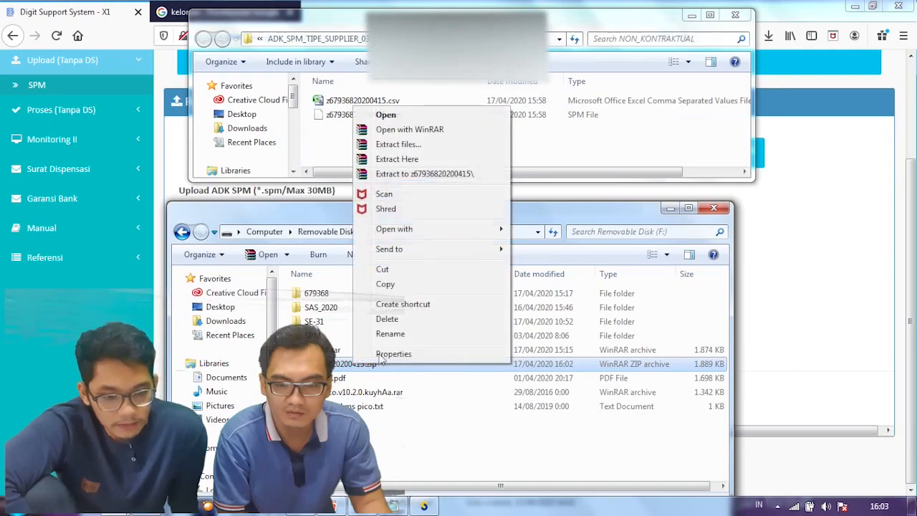
click(393, 284)
right_click(371, 150)
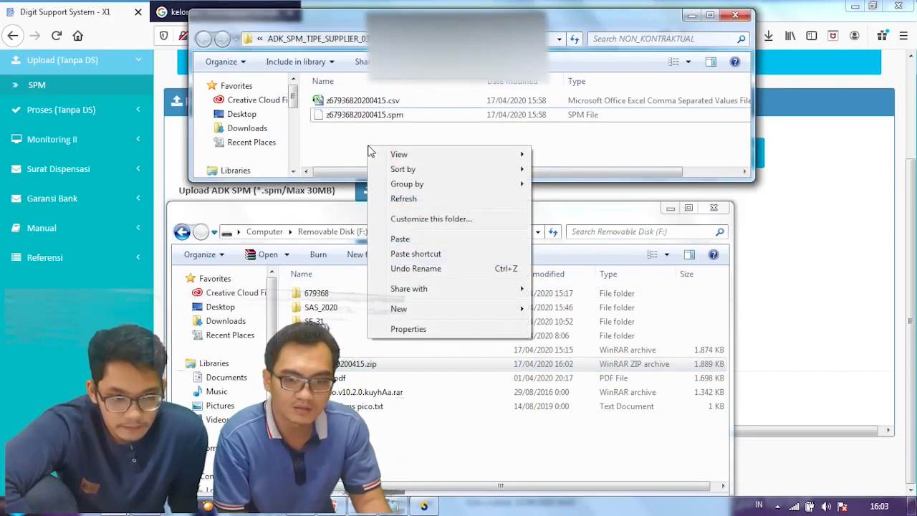
click(402, 237)
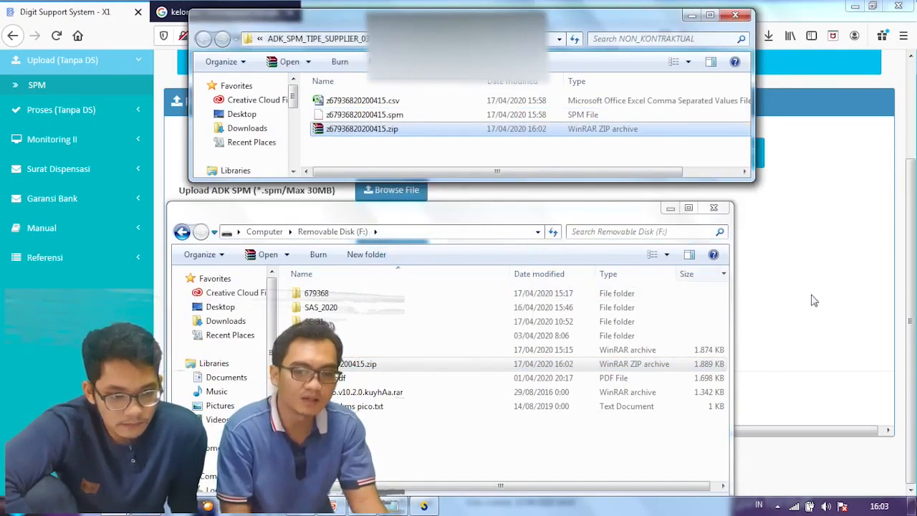
click(814, 296)
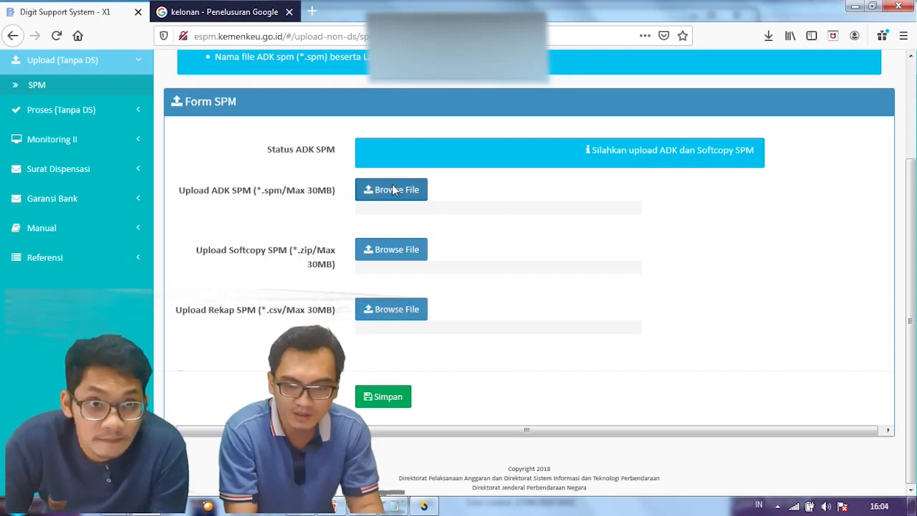
Step: Open the file picker for the Upload ADK SPM (.spm) field on Form SPM
click(395, 194)
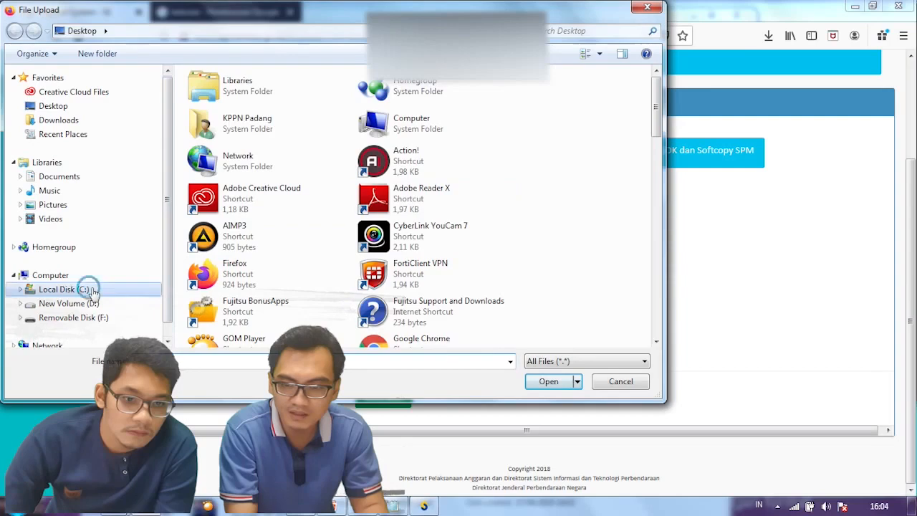
Step: In the File Upload dialog, browse to Local Disk (C:) > AplikasiSAS2020
click(86, 289)
click(251, 109)
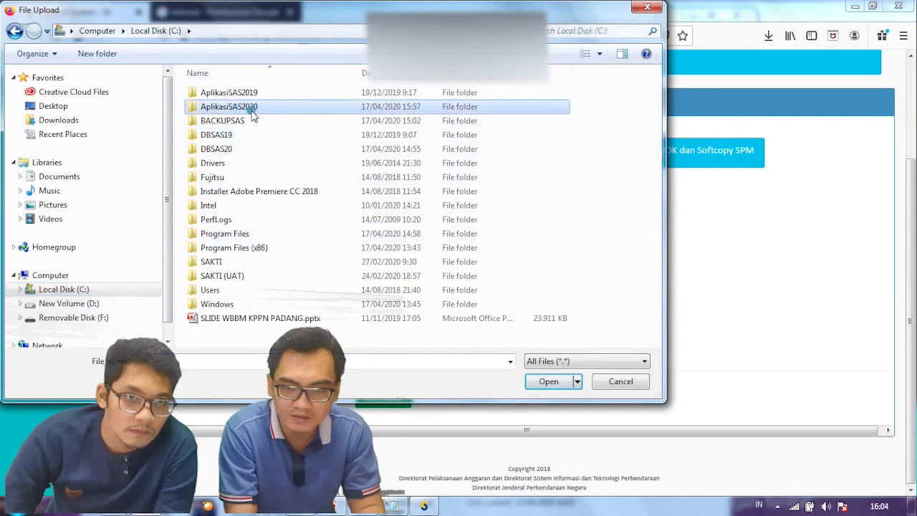
double_click(252, 113)
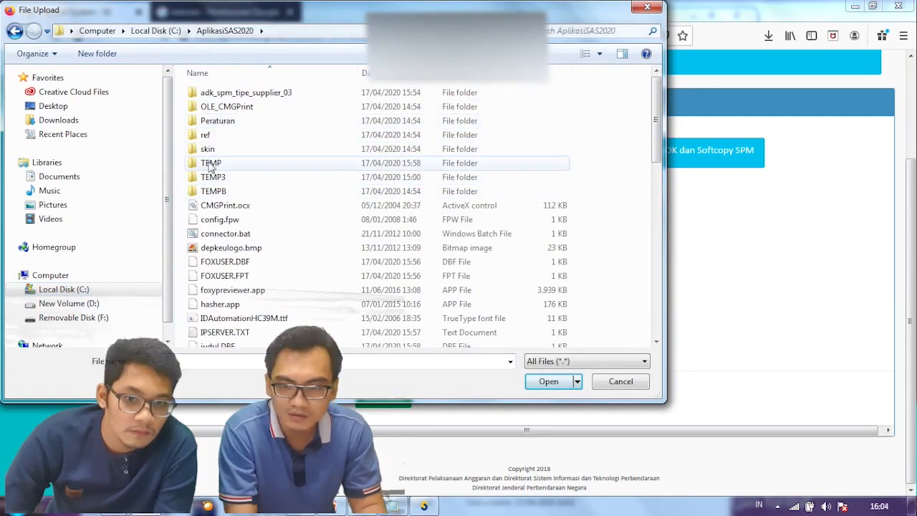
scroll(240, 181, down, 3)
scroll(239, 183, up, 3)
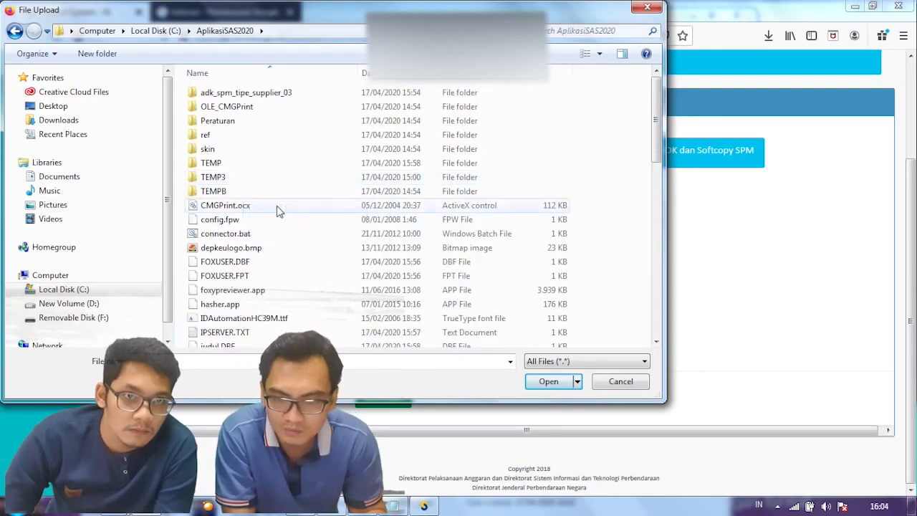
scroll(287, 226, down, 4)
scroll(301, 286, up, 4)
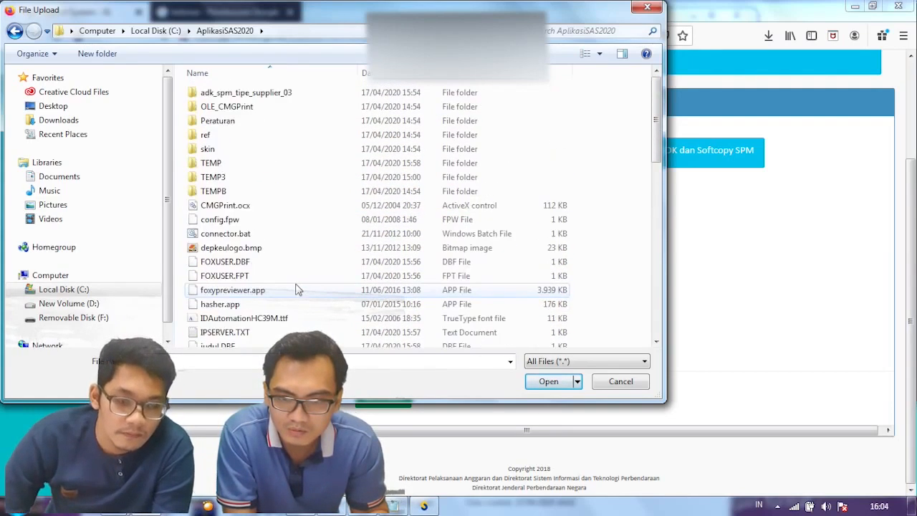
Step: Upload z67936820200415.spm from adk_spm_tipe_supplier_03 > non_kontraktual as the ADK SPM
click(281, 94)
click(283, 106)
click(283, 94)
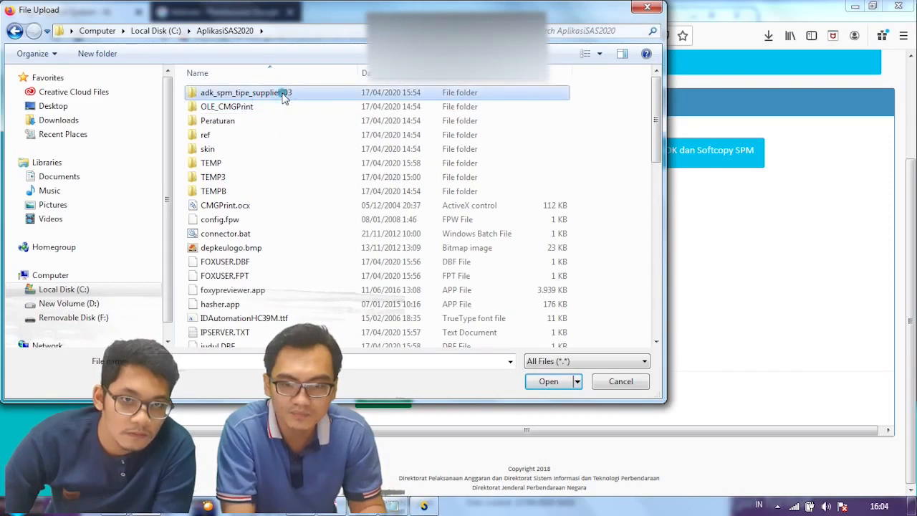
double_click(284, 95)
double_click(260, 95)
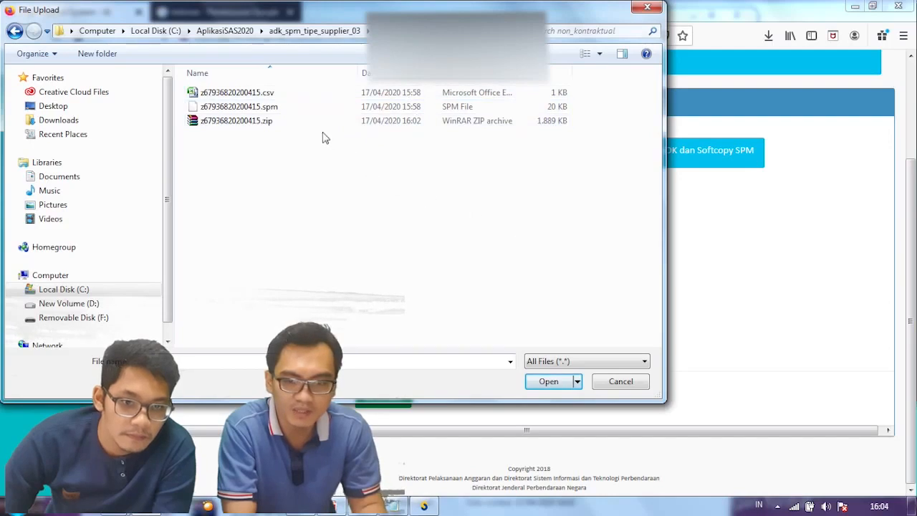
click(273, 107)
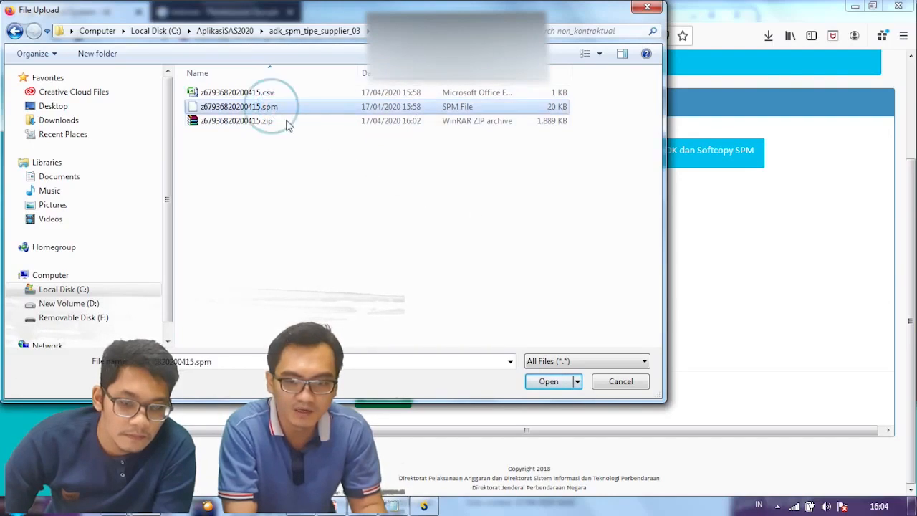
click(547, 382)
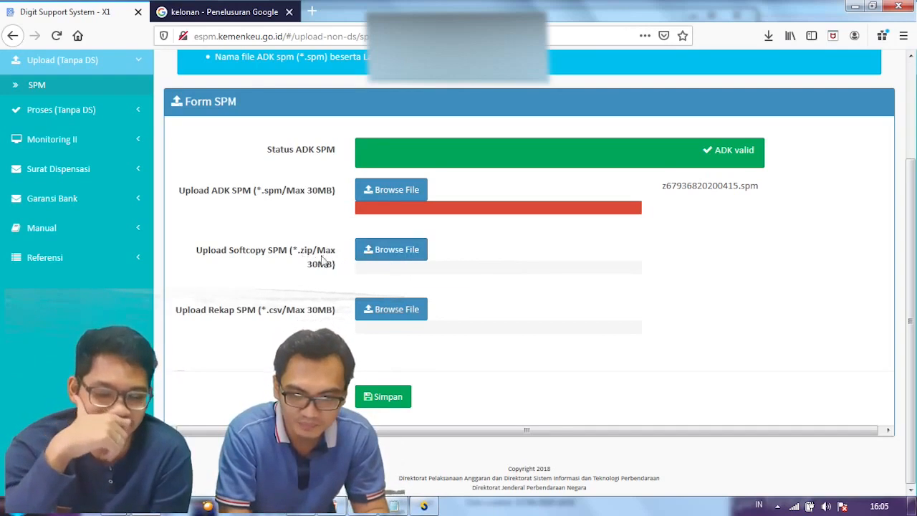
click(386, 256)
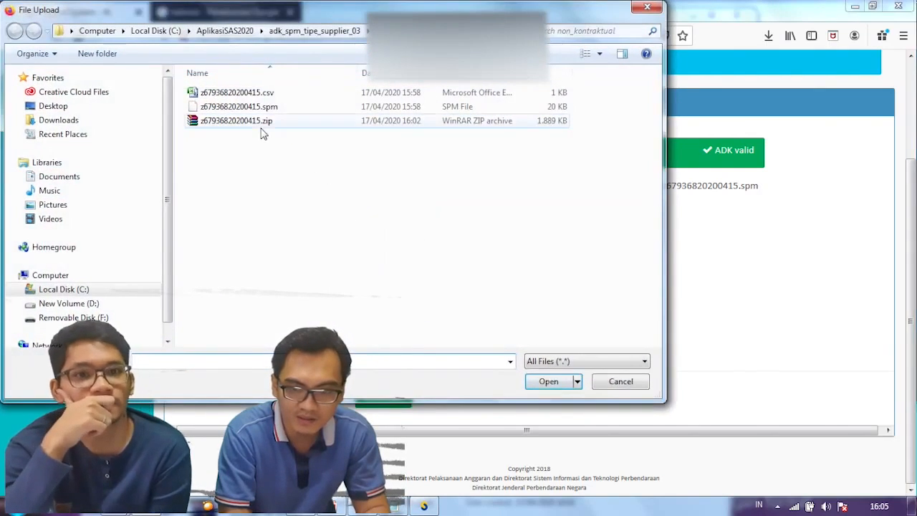
Step: Upload the .zip file as the Softcopy SPM
click(263, 123)
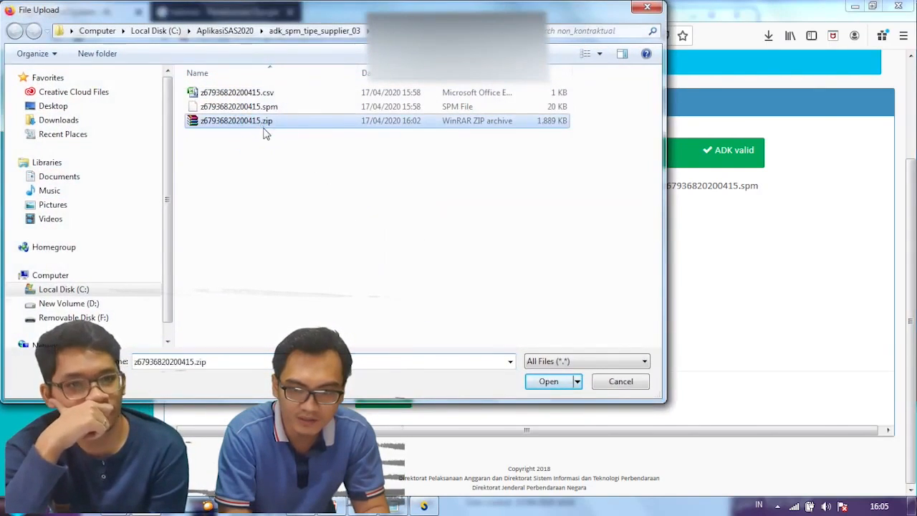
click(547, 382)
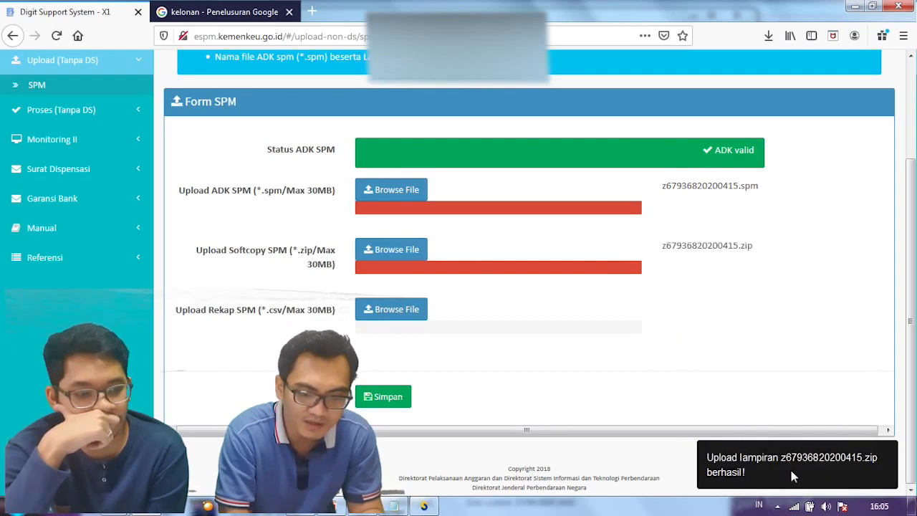
click(411, 316)
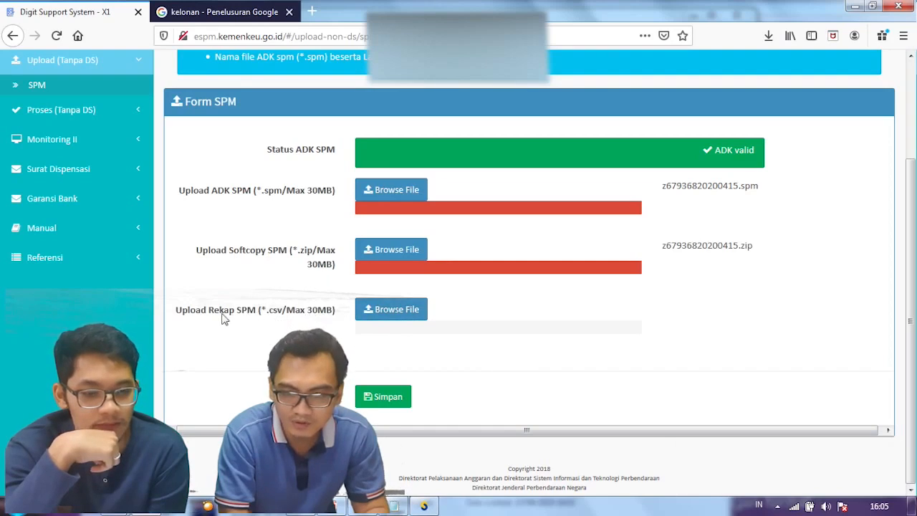
Step: Upload z67936820200415.csv as the Rekap SPM
click(394, 310)
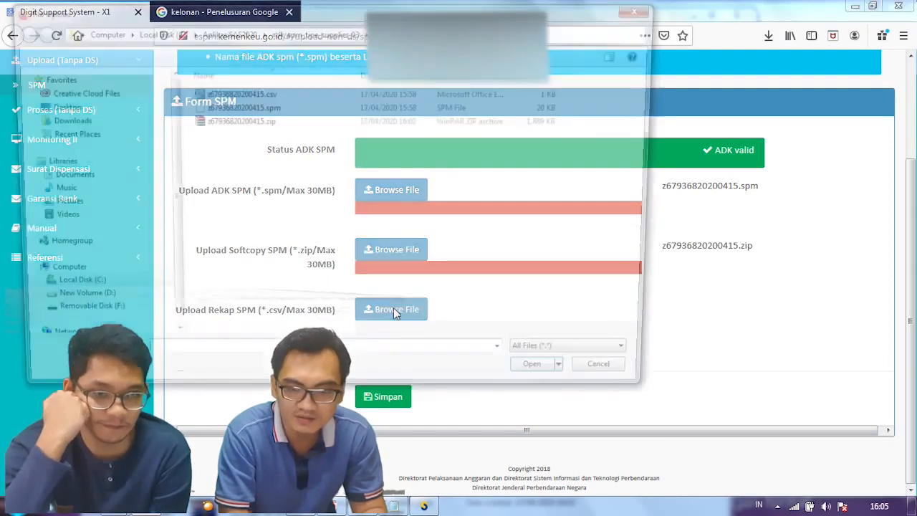
click(257, 93)
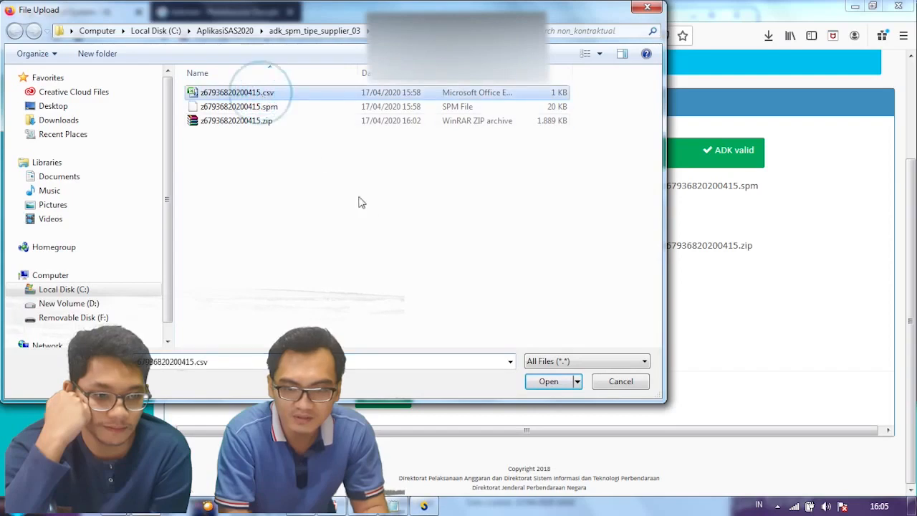
click(549, 381)
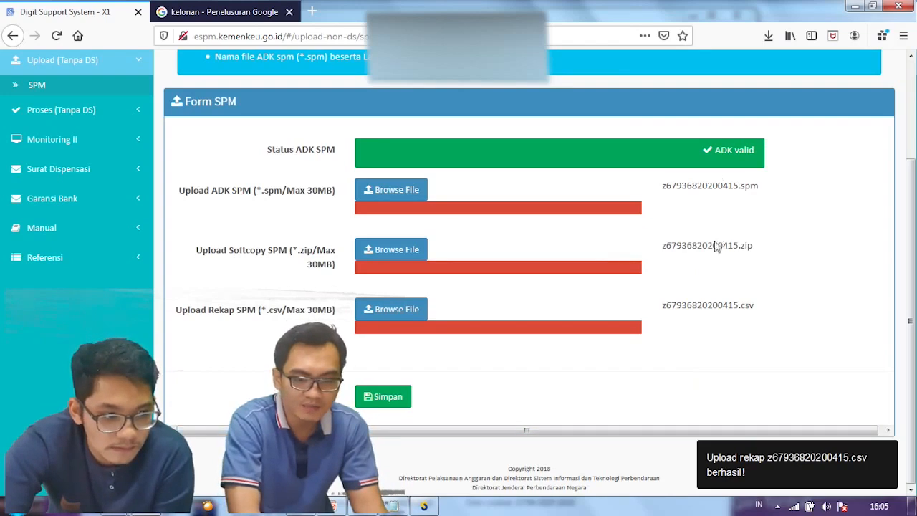
click(415, 250)
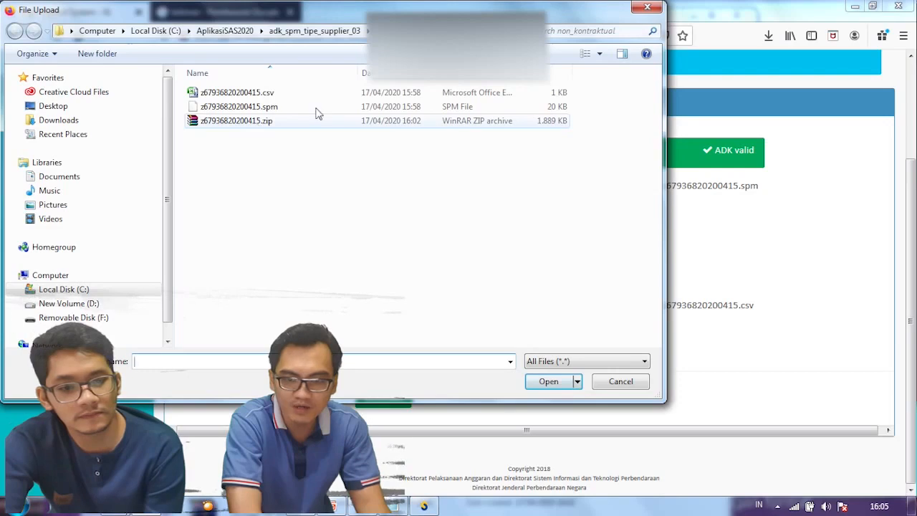
Step: Try uploading 679368.rar from the removable disk as the softcopy SPM
click(72, 318)
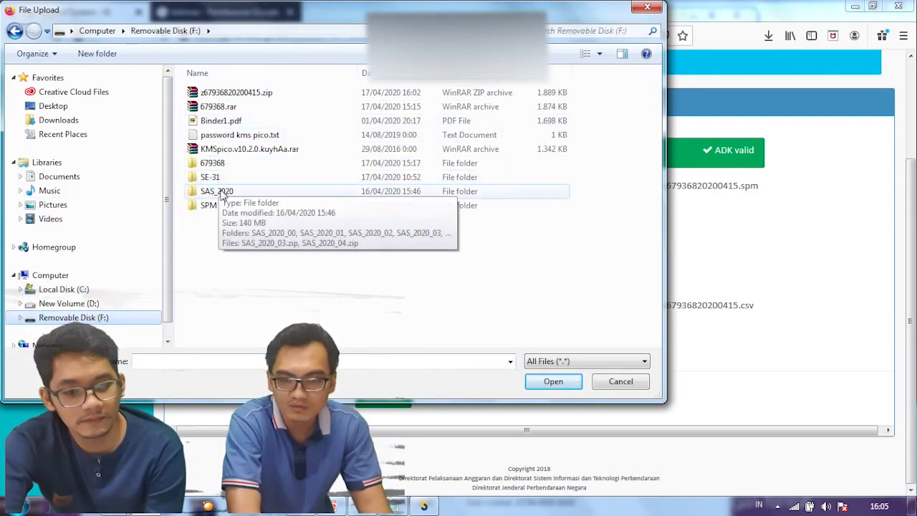
click(229, 107)
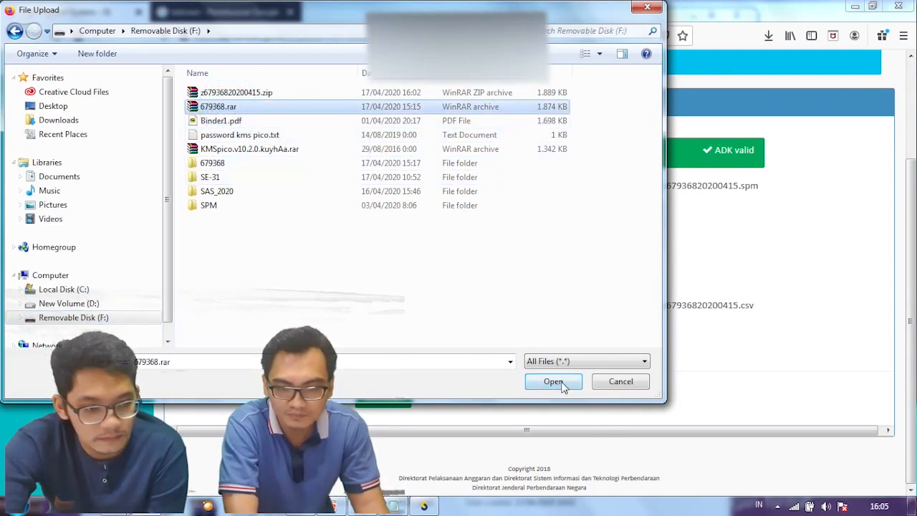
click(564, 381)
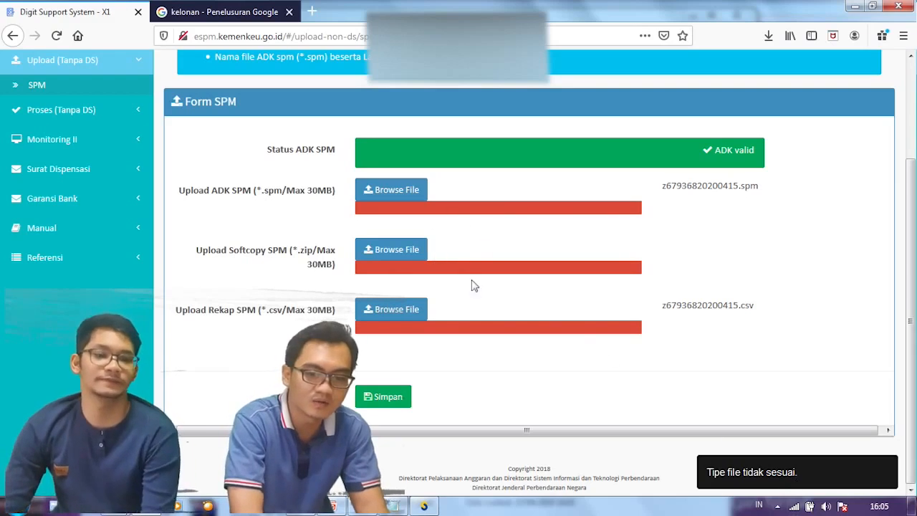
Step: Upload z67936820200415.zip as the softcopy SPM instead
click(397, 252)
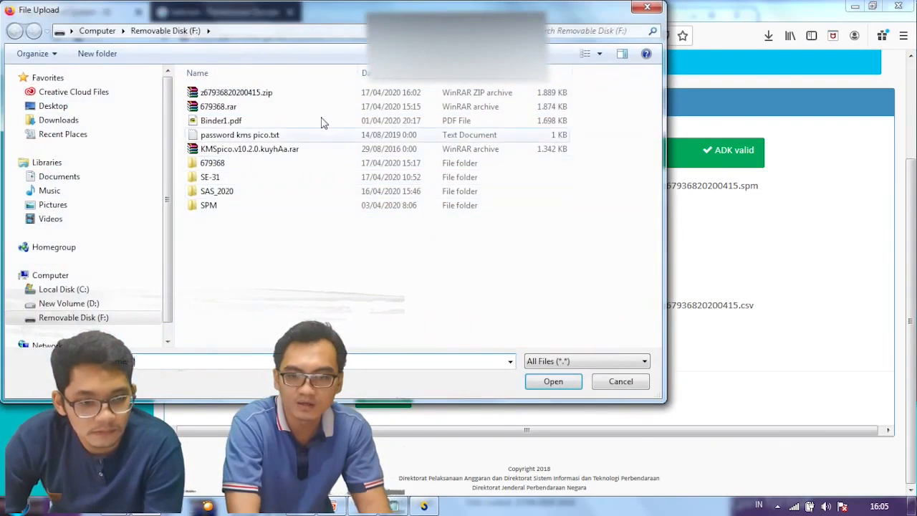
click(263, 95)
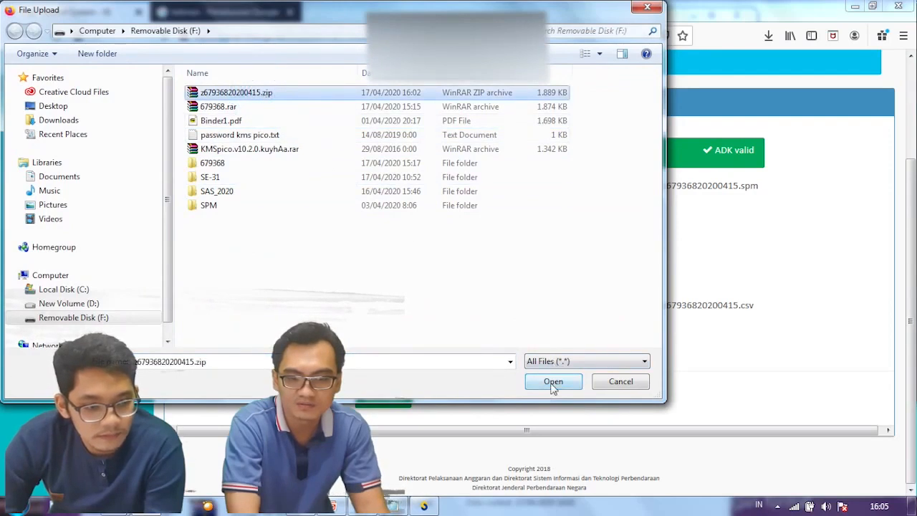
click(553, 384)
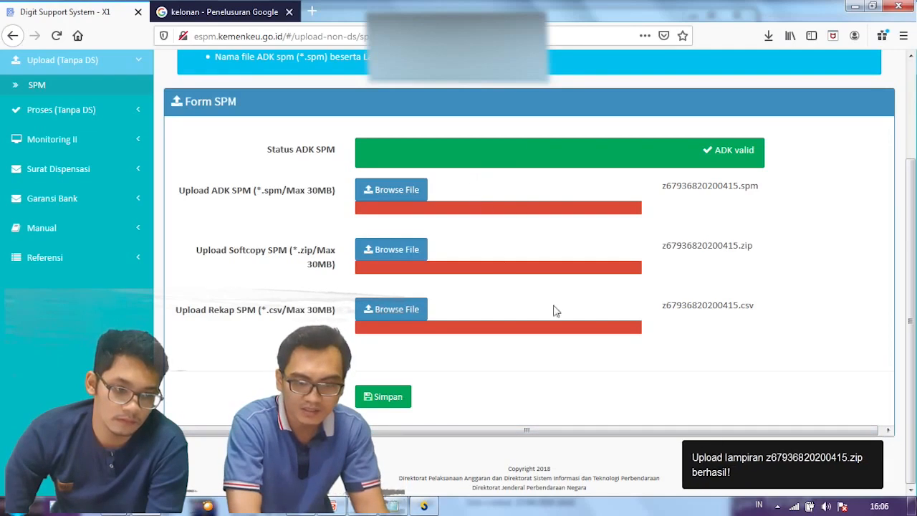
Step: Save the SPM via Simpan, confirm the responsibility statement, and return to the empty Form SPM
click(388, 398)
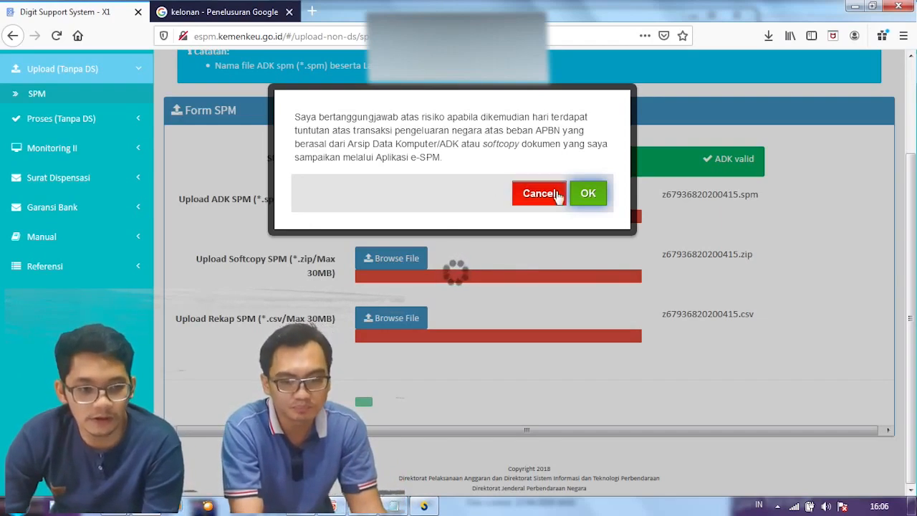
click(586, 201)
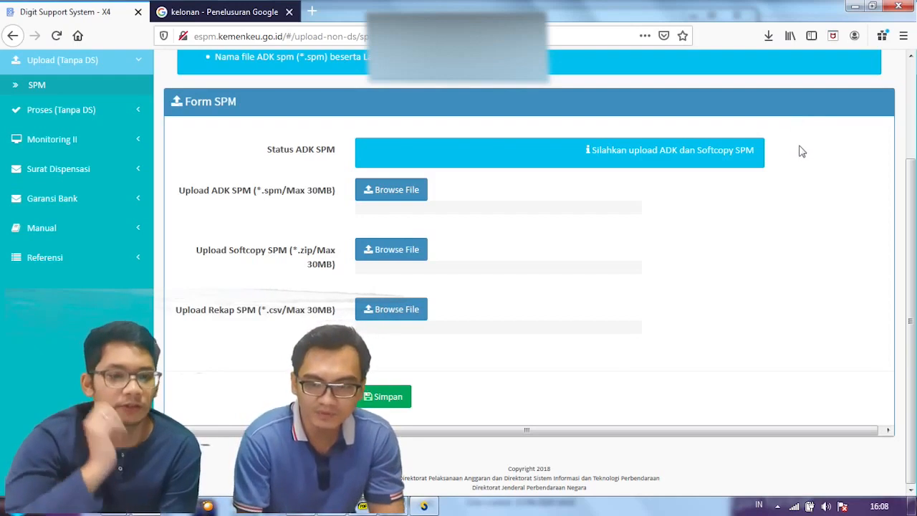
click(26, 93)
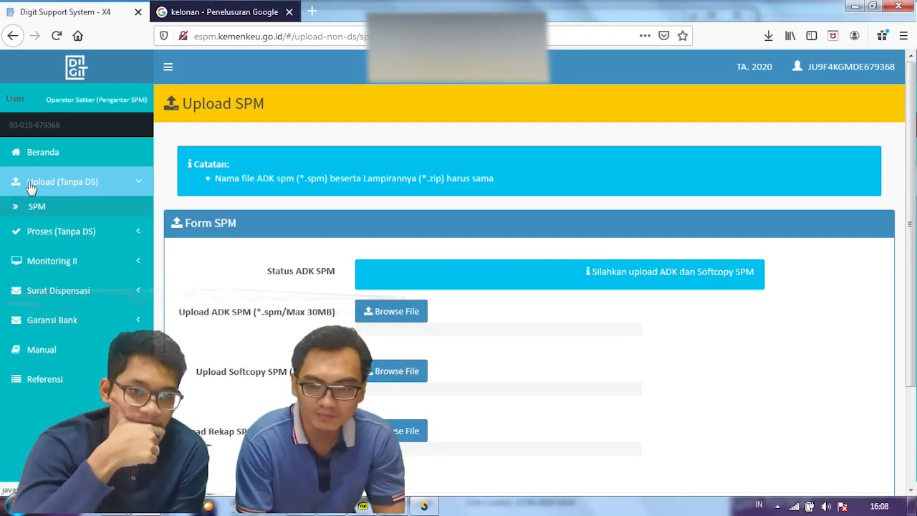
click(31, 184)
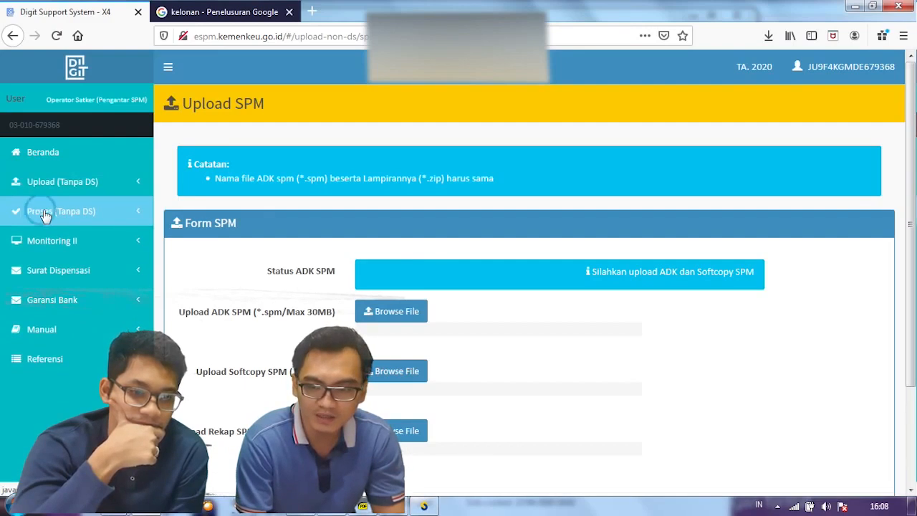
click(44, 214)
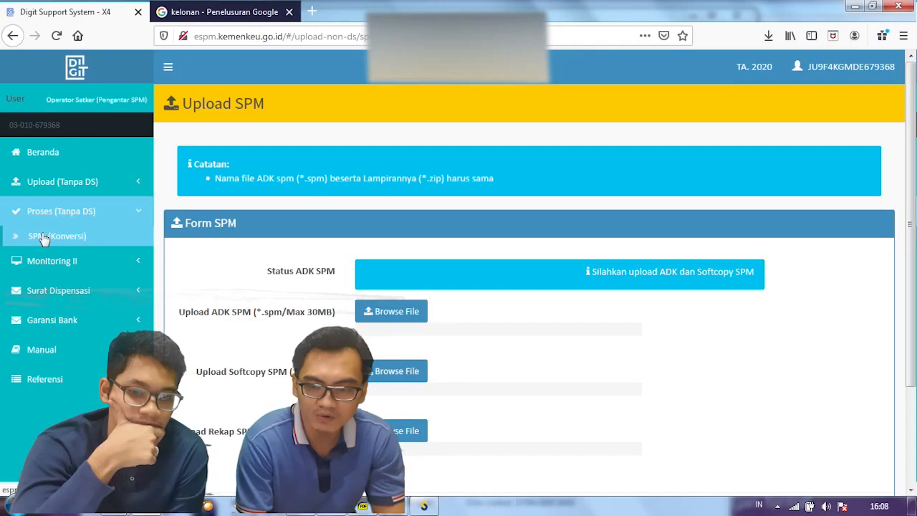
click(43, 237)
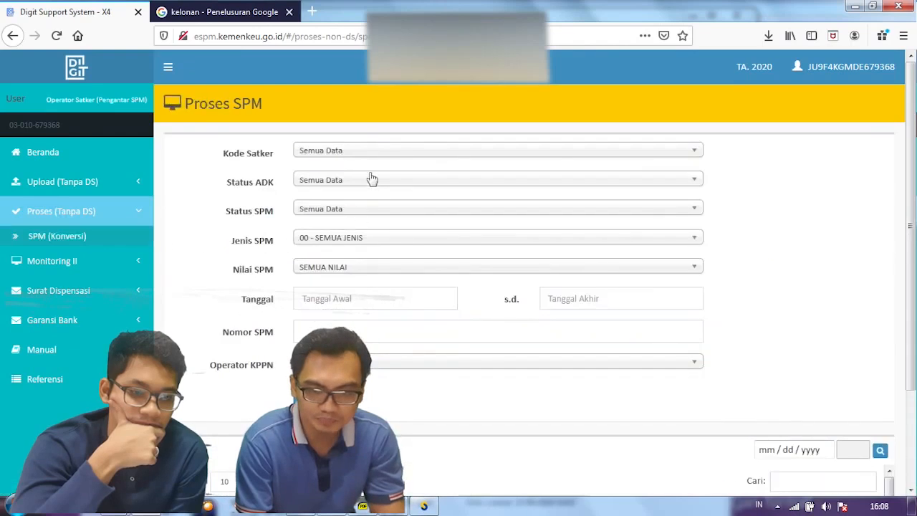
scroll(366, 181, down, 3)
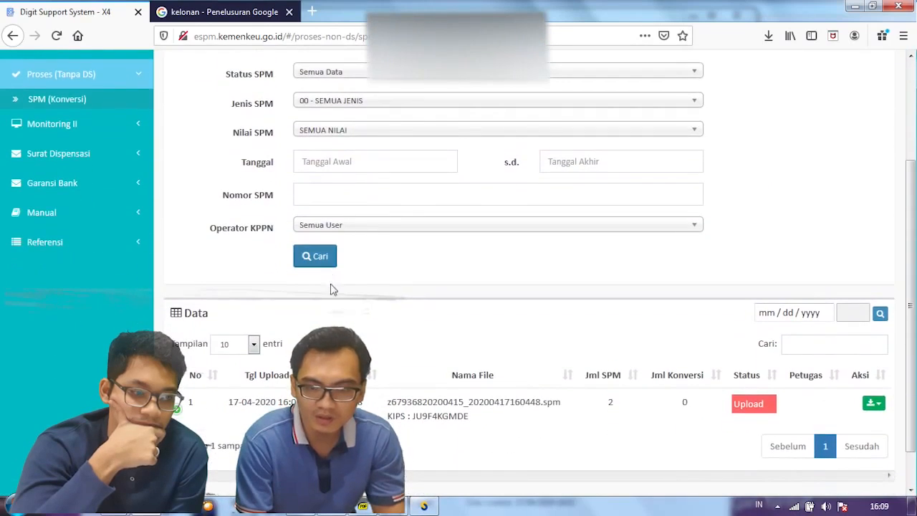
scroll(459, 273, down, 1)
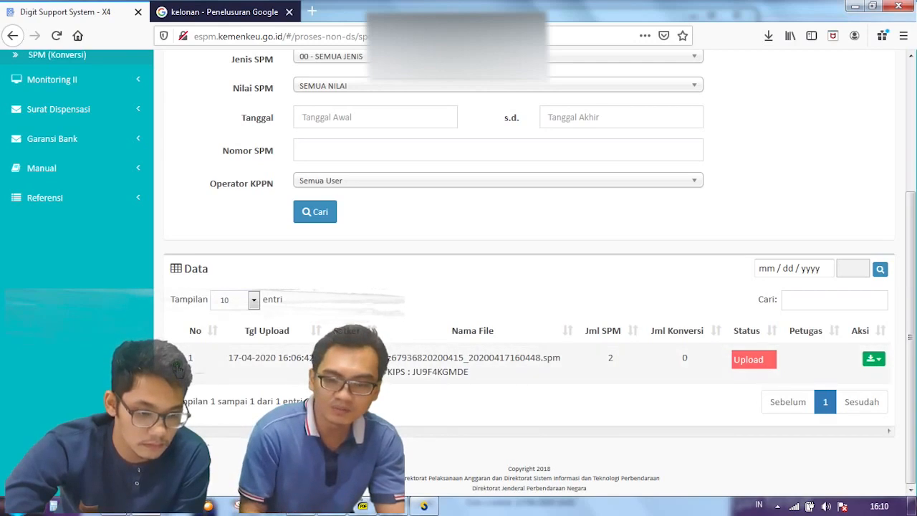
Step: Expand row 1 of the Data table to review SPMs 00034 GAJI INDUK and 00035, both Belum dikonversi
click(180, 370)
scroll(233, 387, down, 3)
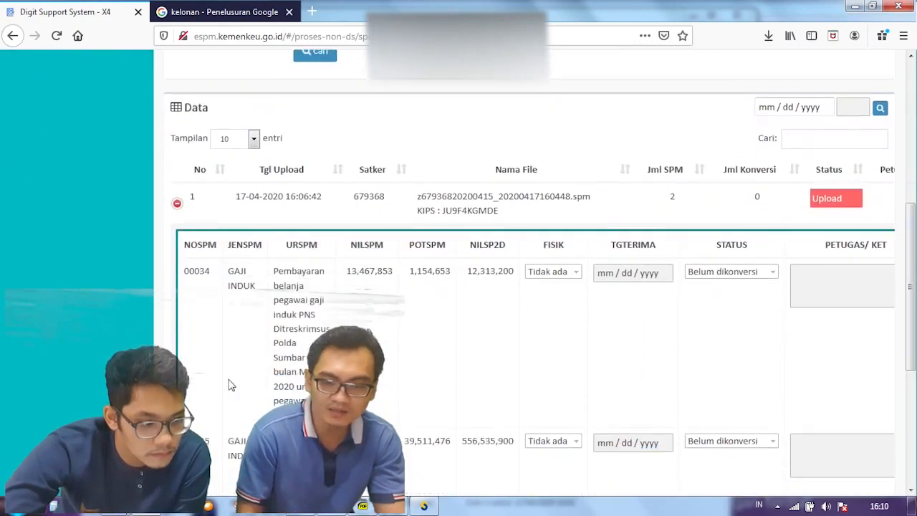
scroll(457, 320, down, 3)
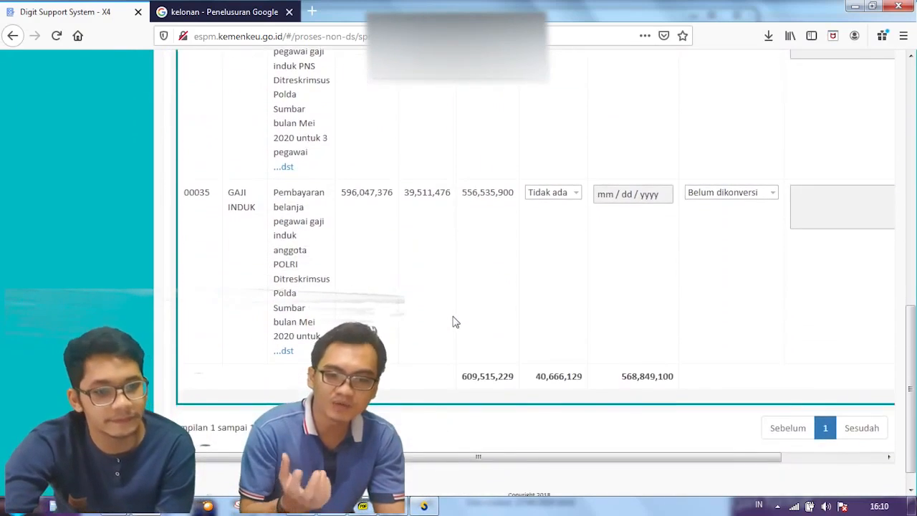
scroll(452, 330, up, 1)
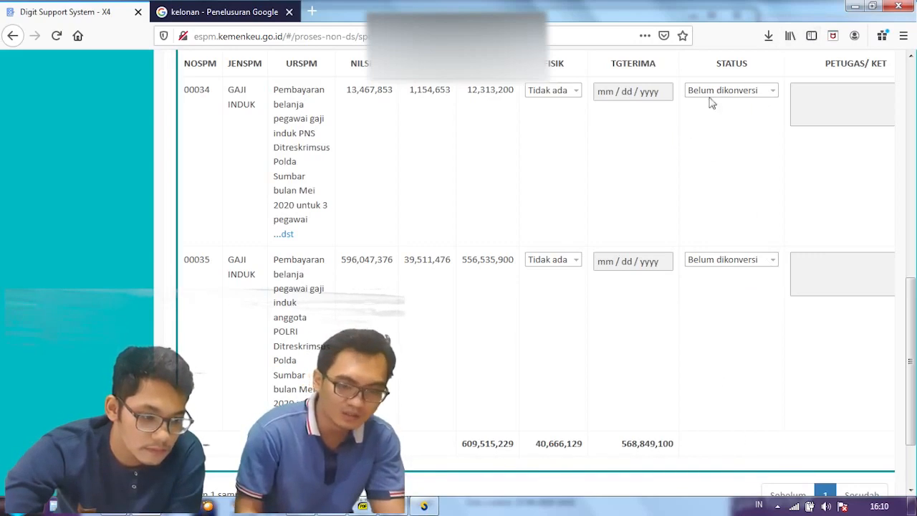
scroll(672, 415, up, 5)
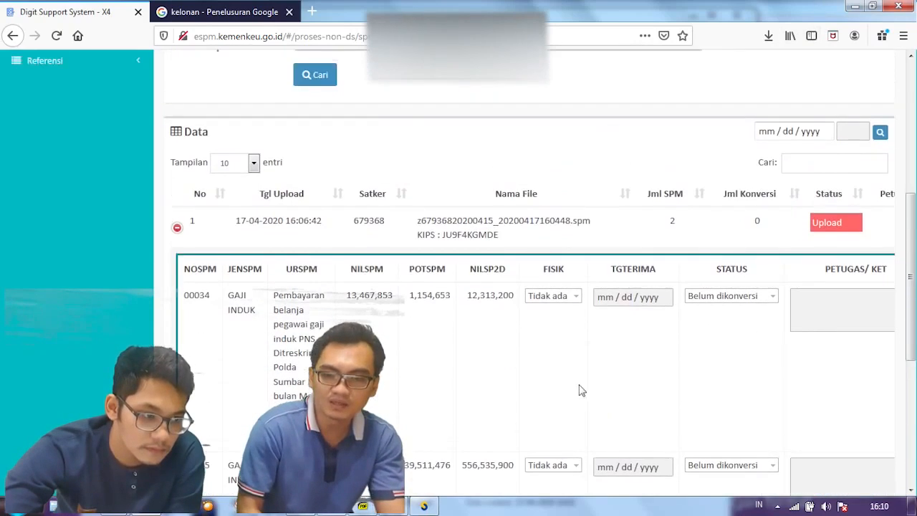
scroll(610, 365, down, 1)
scroll(702, 396, down, 5)
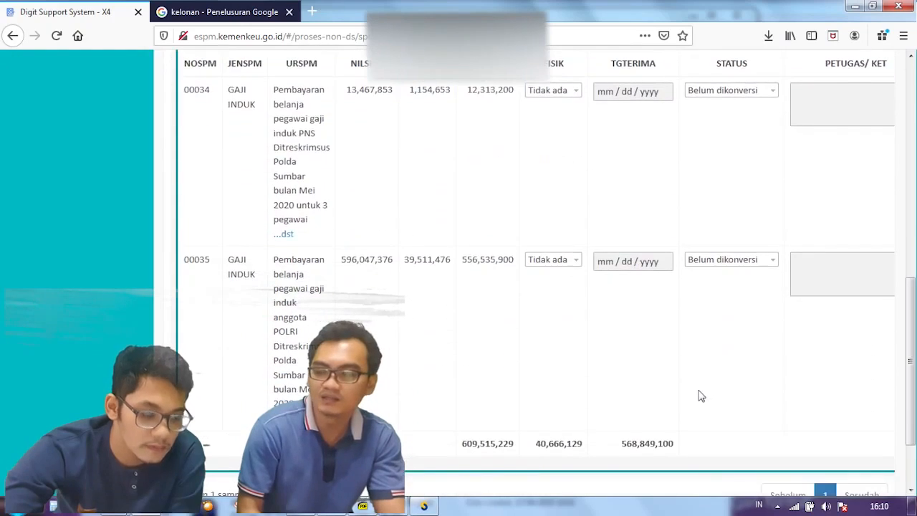
scroll(682, 399, up, 5)
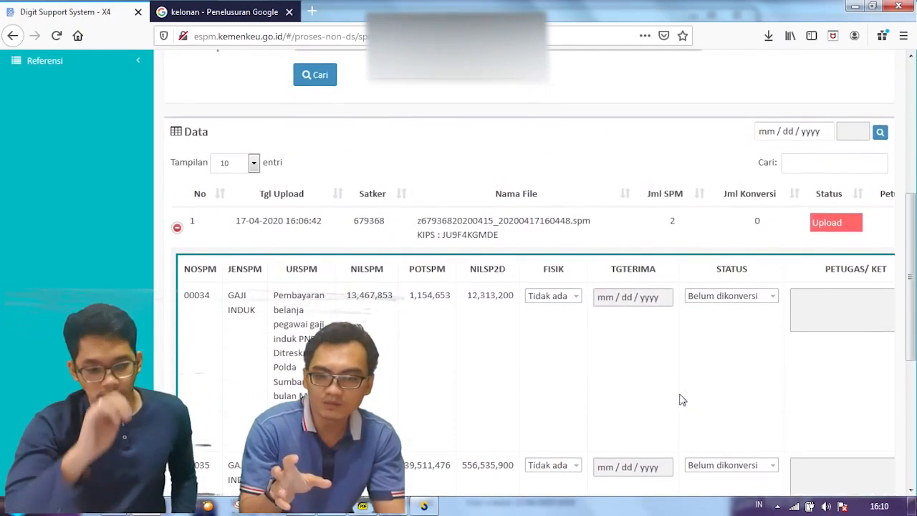
scroll(682, 399, up, 3)
scroll(681, 400, up, 1)
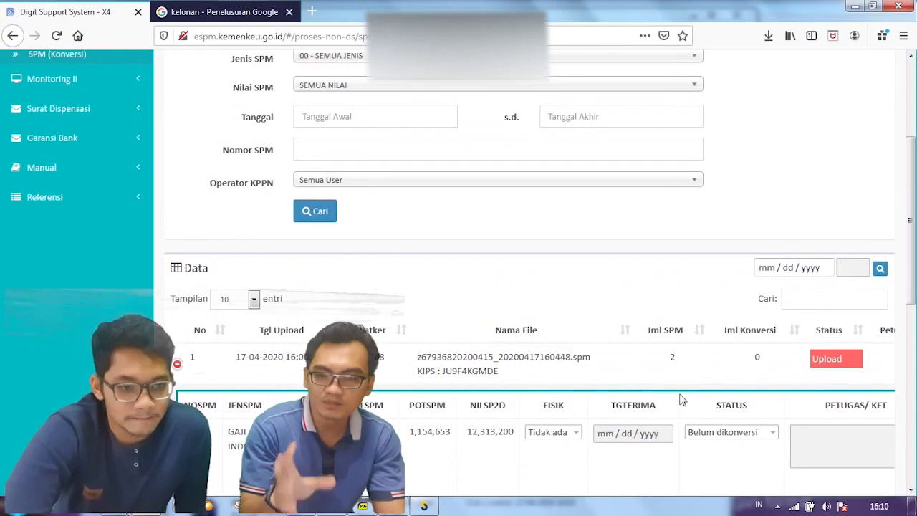
scroll(681, 405, up, 2)
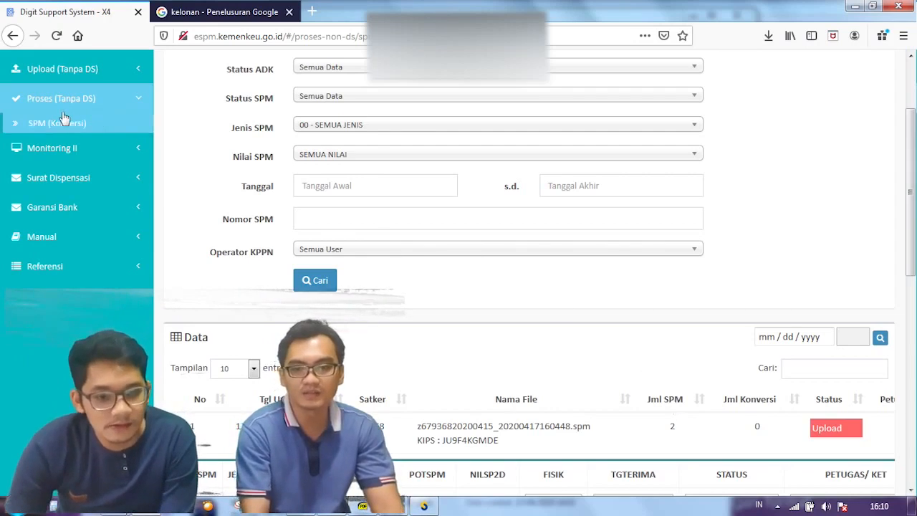
scroll(74, 205, up, 3)
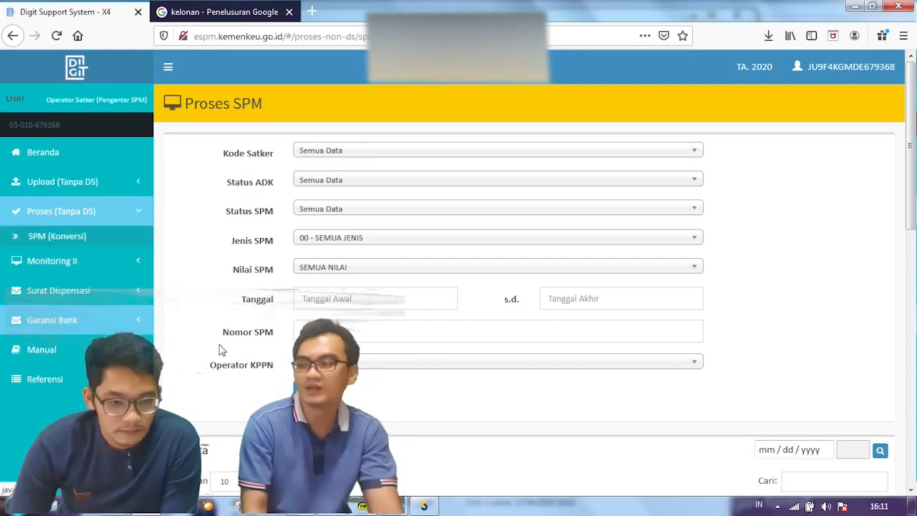
scroll(248, 351, down, 5)
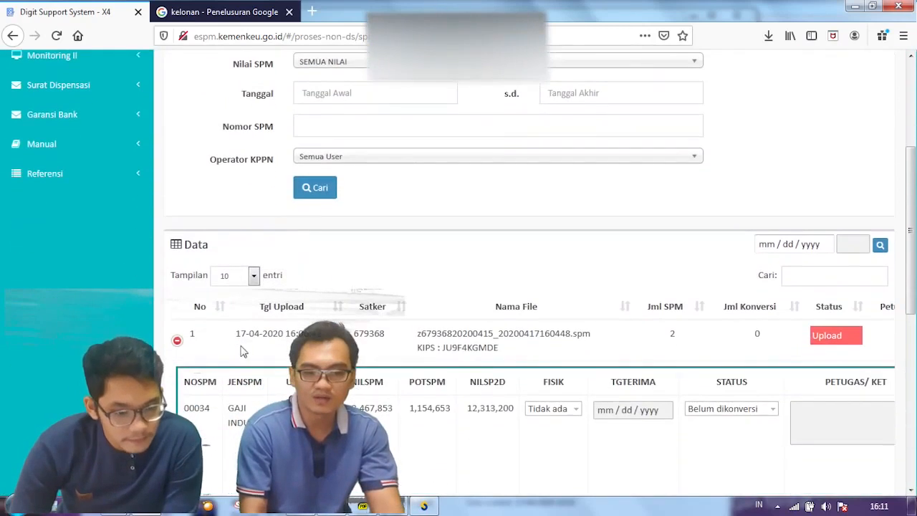
scroll(263, 347, down, 3)
scroll(263, 347, down, 1)
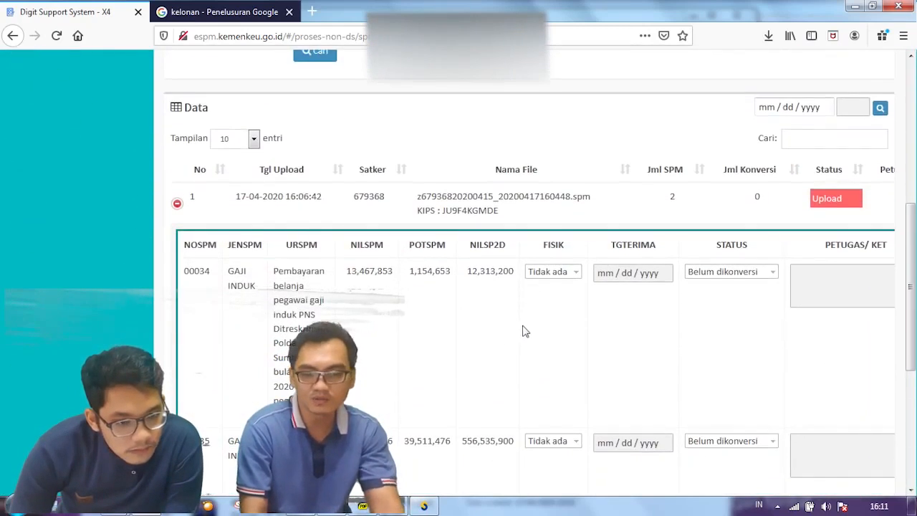